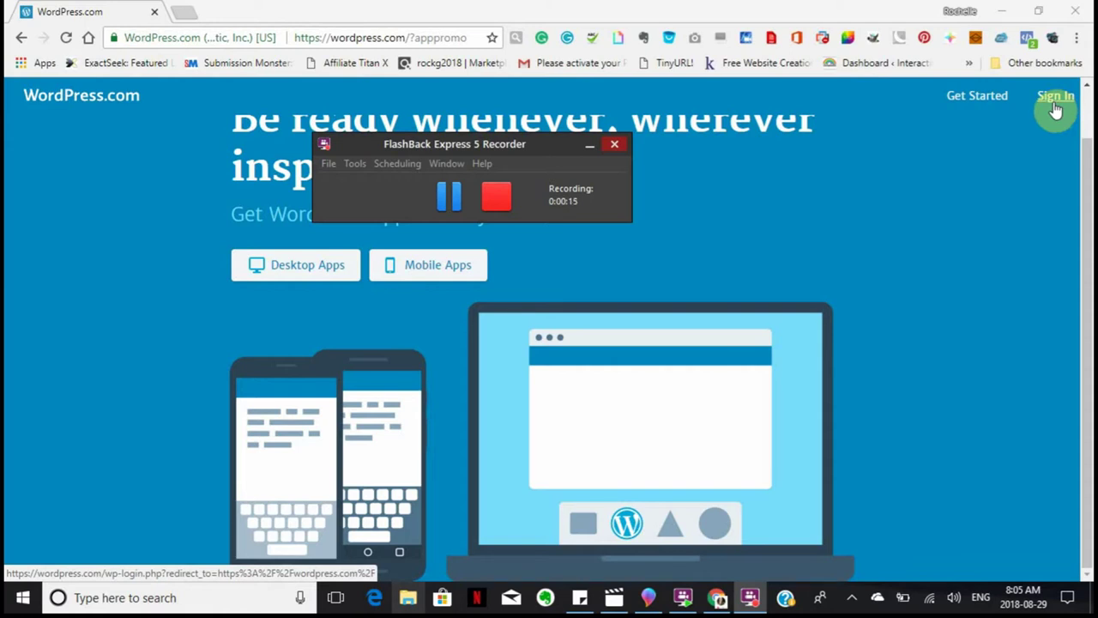
Go to the WordPress.com login page and clear the prefilled username from the email field
{"action": "left_click", "coordinate": [1055, 103]}
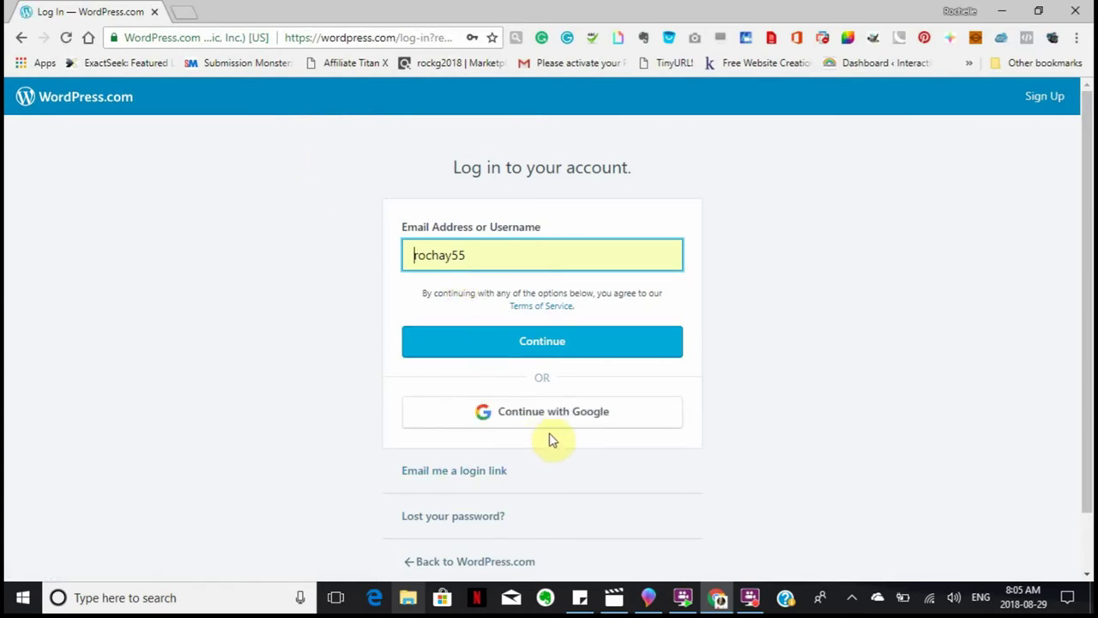
{"action": "left_click", "coordinate": [480, 254]}
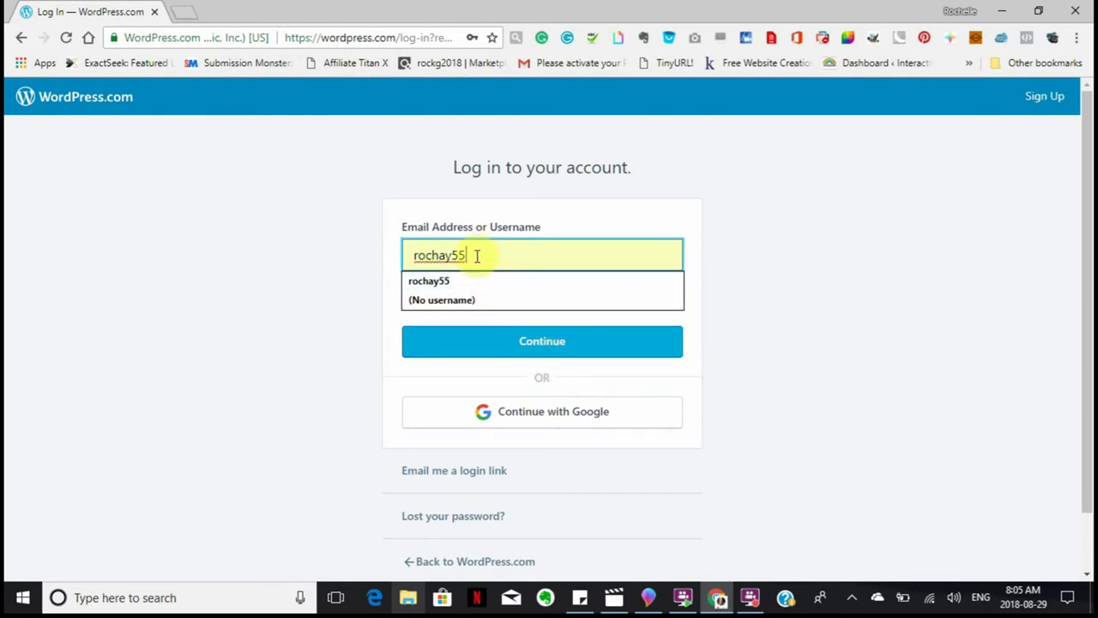
{"action": "left_click_drag", "start_coordinate": [478, 255], "coordinate": [405, 255]}
{"action": "key", "text": "BackSpace"}
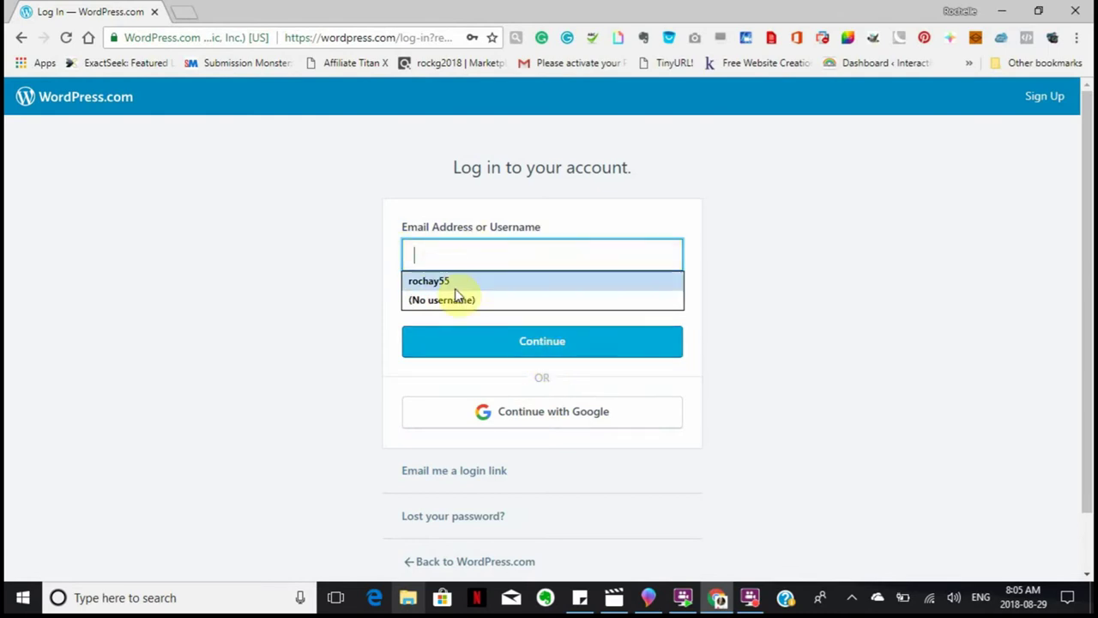
Sign in with Google using the first listed account
{"action": "left_click", "coordinate": [532, 415]}
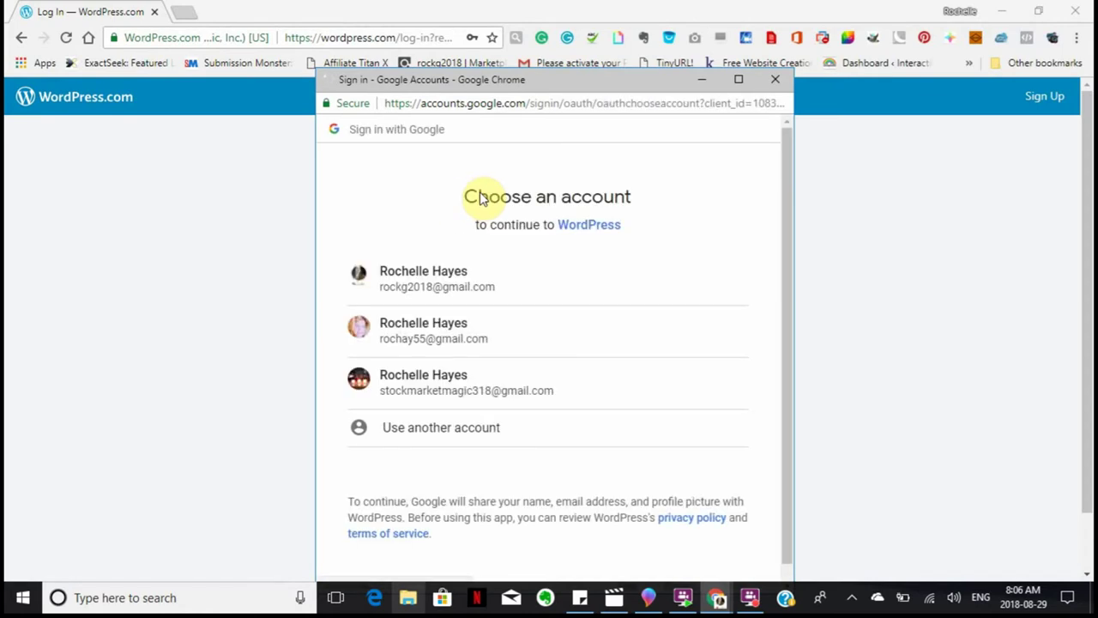
{"action": "left_click", "coordinate": [417, 290]}
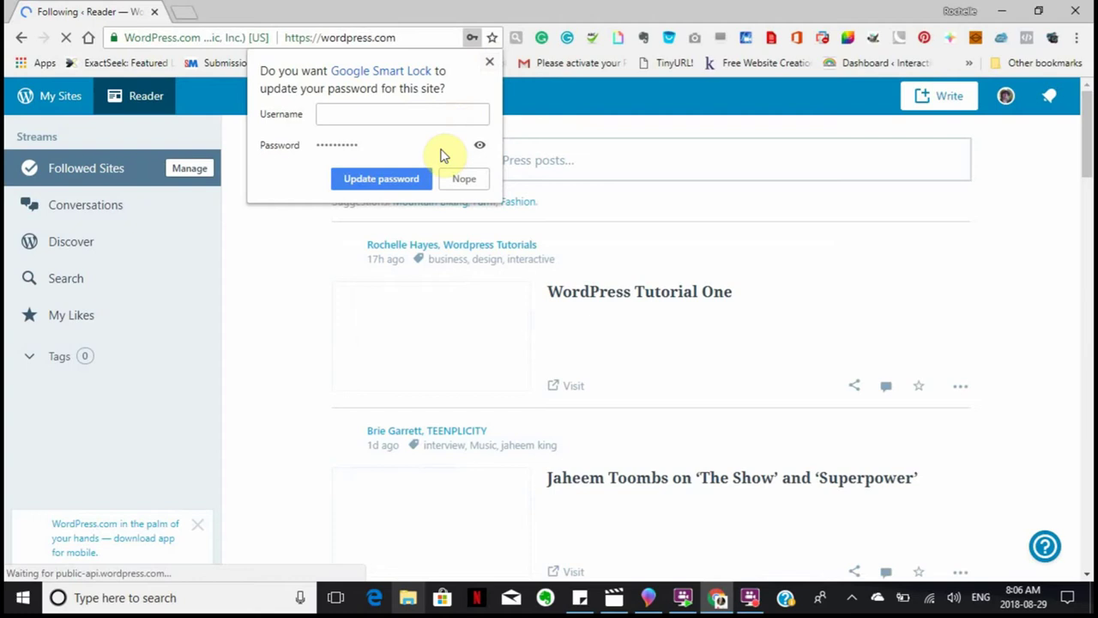
Dismiss the save-password prompt and switch My Sites to the Wordpress Tutorials site
{"action": "left_click", "coordinate": [490, 67]}
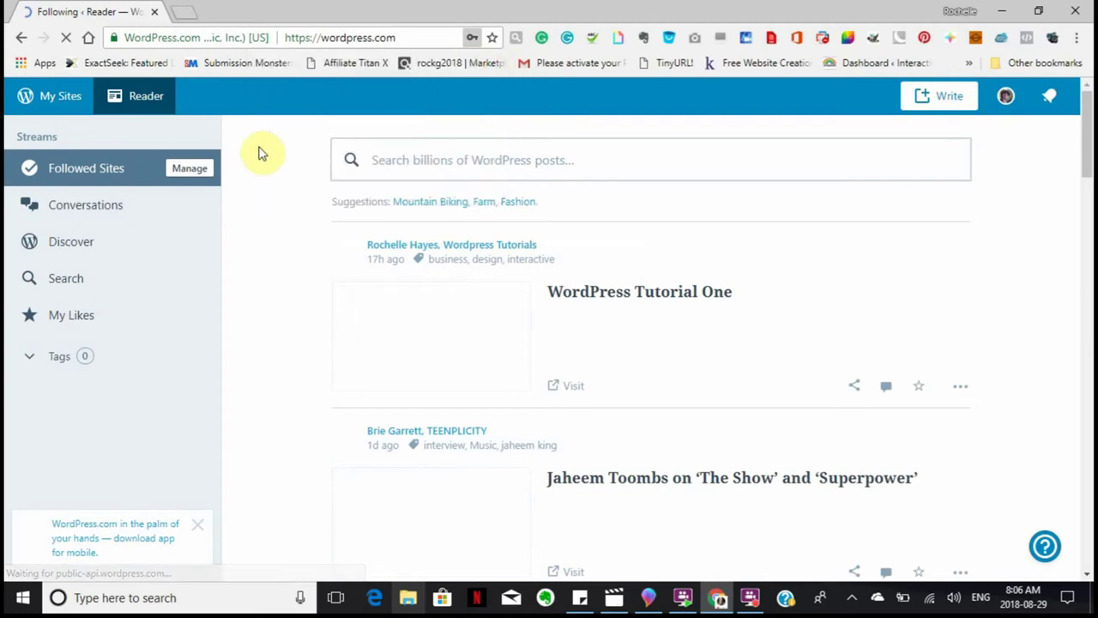
{"action": "left_click", "coordinate": [60, 103]}
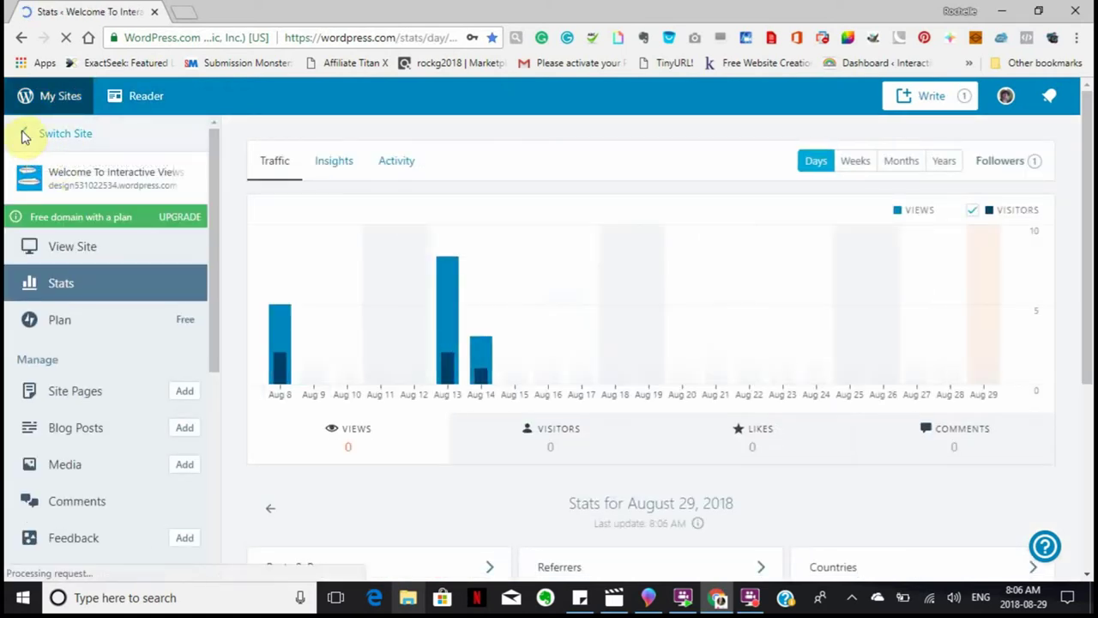
{"action": "left_click", "coordinate": [25, 136]}
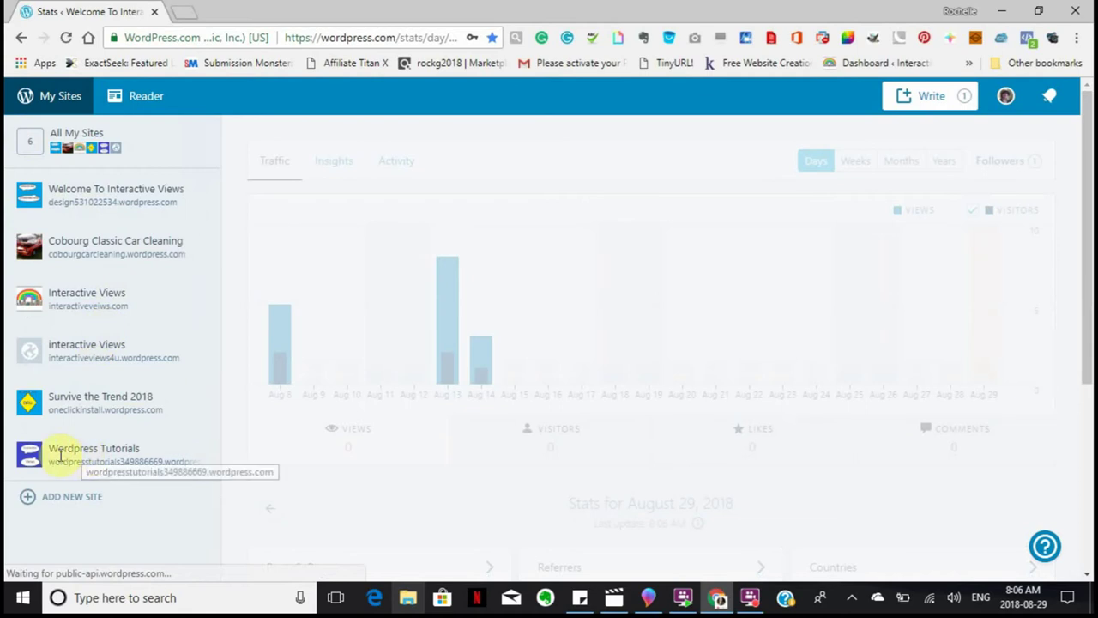
{"action": "left_click", "coordinate": [34, 464]}
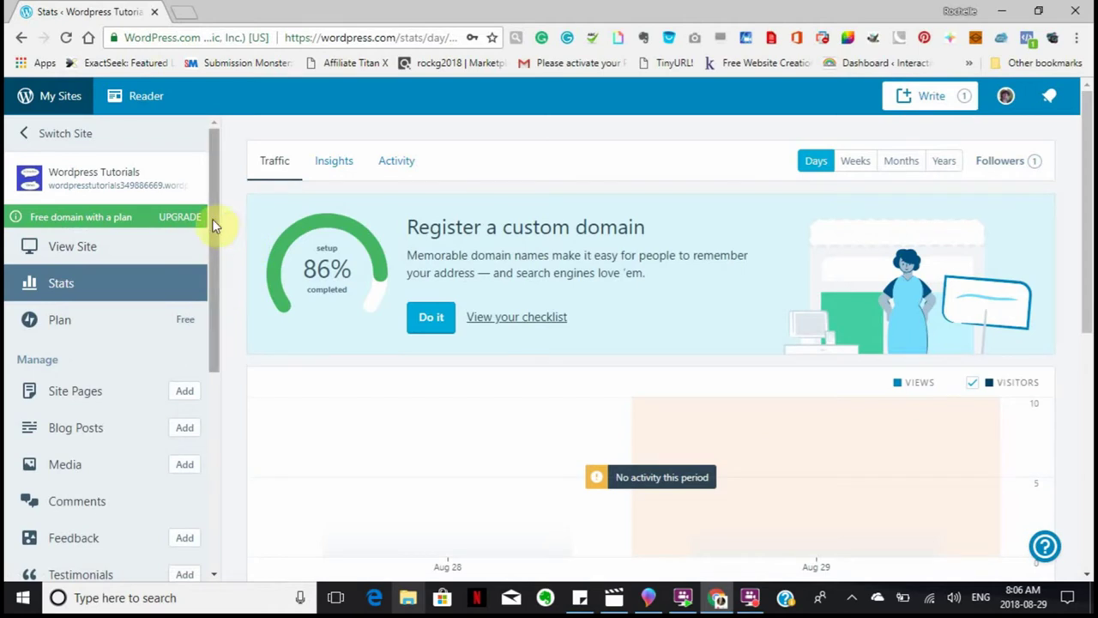
{"action": "scroll", "coordinate": [230, 233], "scroll_direction": "down", "scroll_amount": 2}
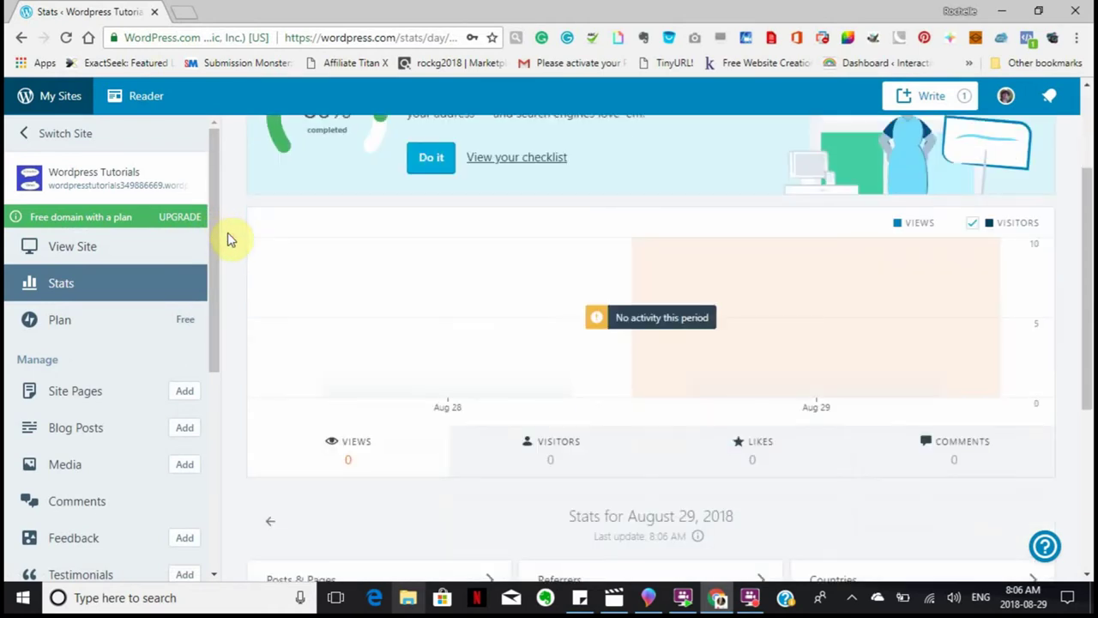
{"action": "scroll", "coordinate": [98, 386], "scroll_direction": "down", "scroll_amount": 4}
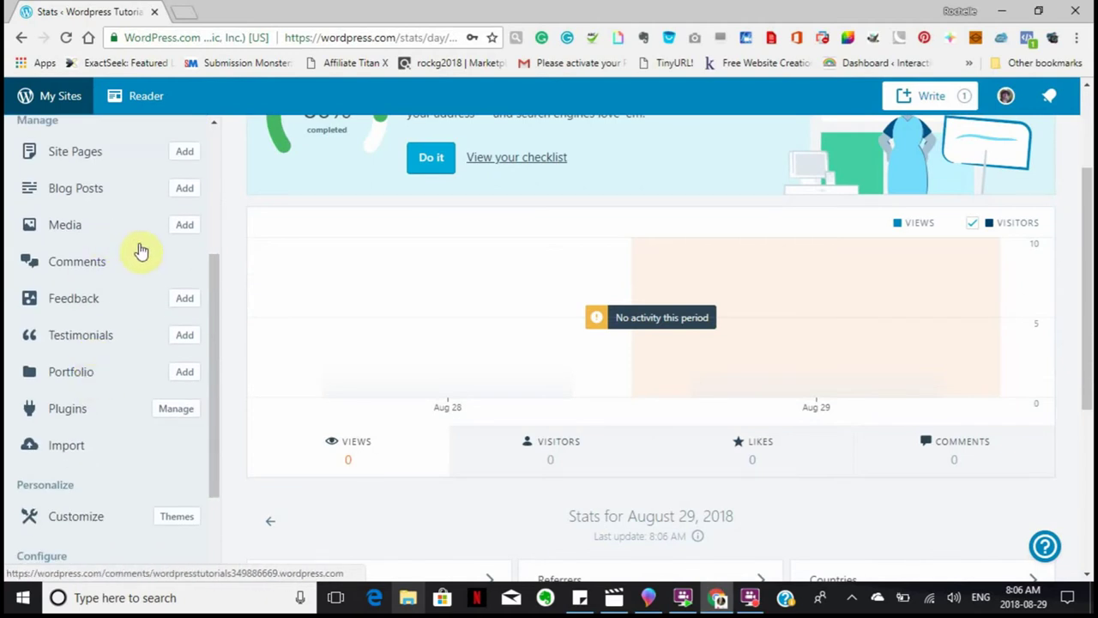
{"action": "scroll", "coordinate": [261, 308], "scroll_direction": "up", "scroll_amount": 2}
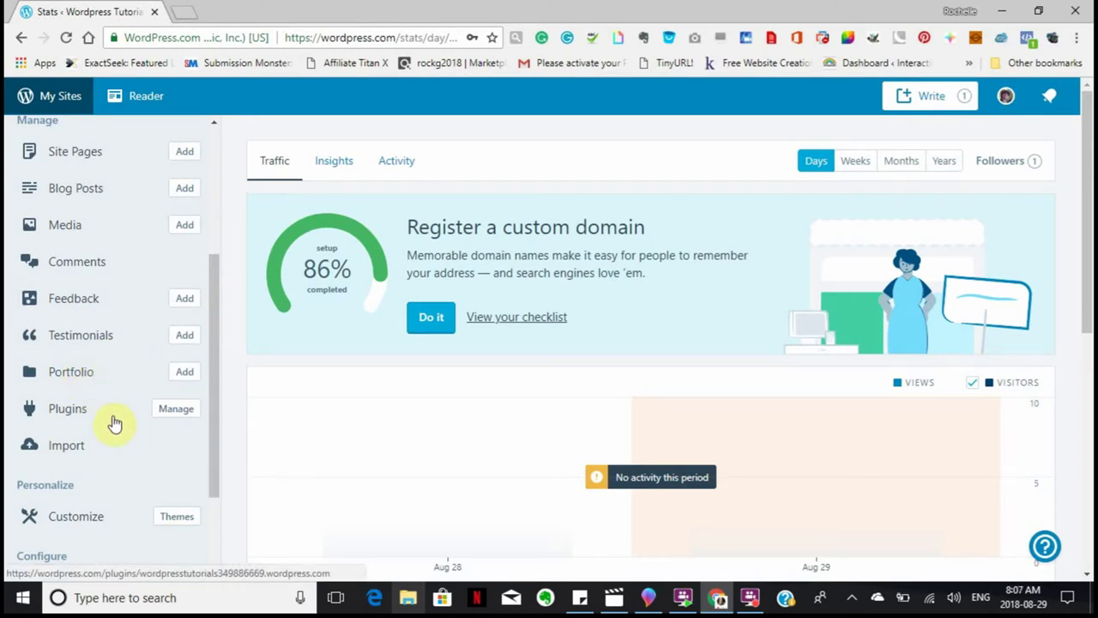
{"action": "scroll", "coordinate": [112, 432], "scroll_direction": "down", "scroll_amount": 2}
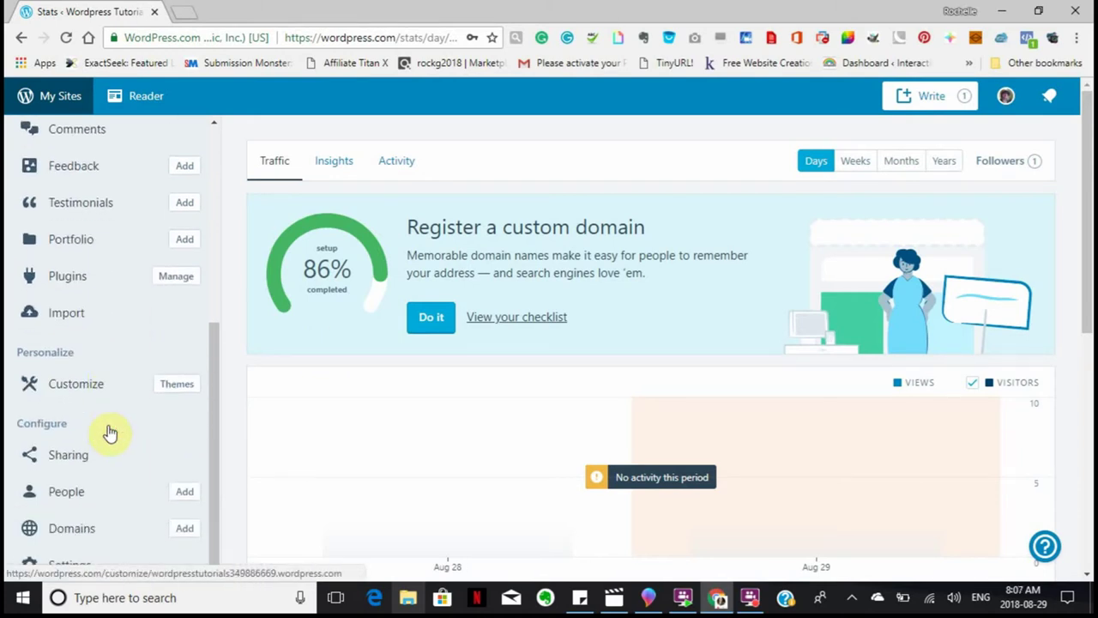
Open the site's Themes page and browse the grid, with Sketch marked active
{"action": "left_click", "coordinate": [178, 386]}
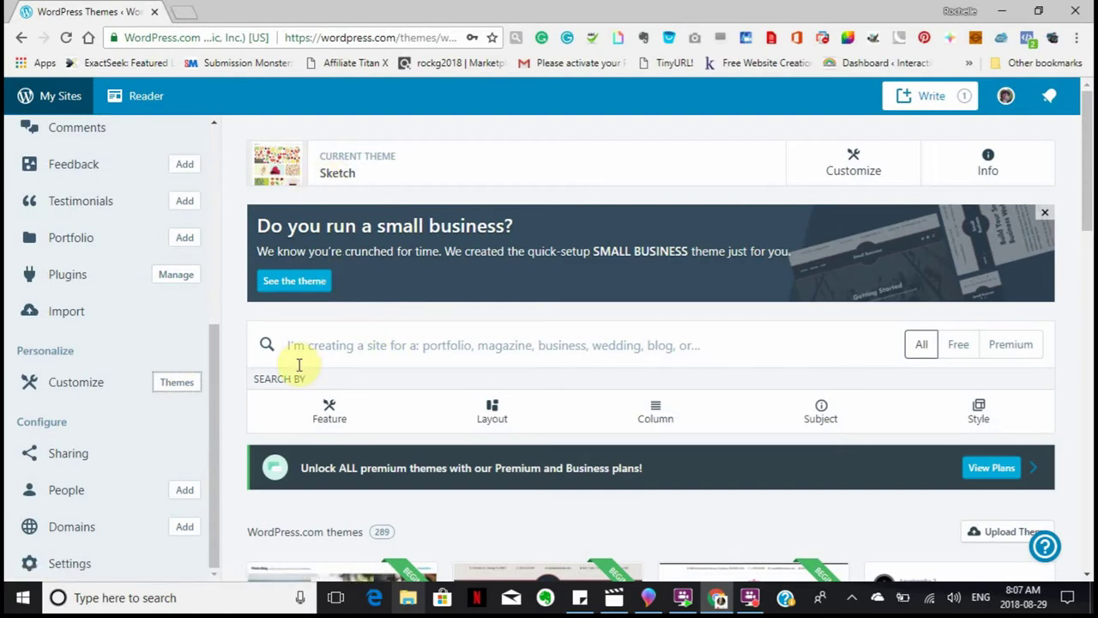
{"action": "scroll", "coordinate": [309, 386], "scroll_direction": "down", "scroll_amount": 12}
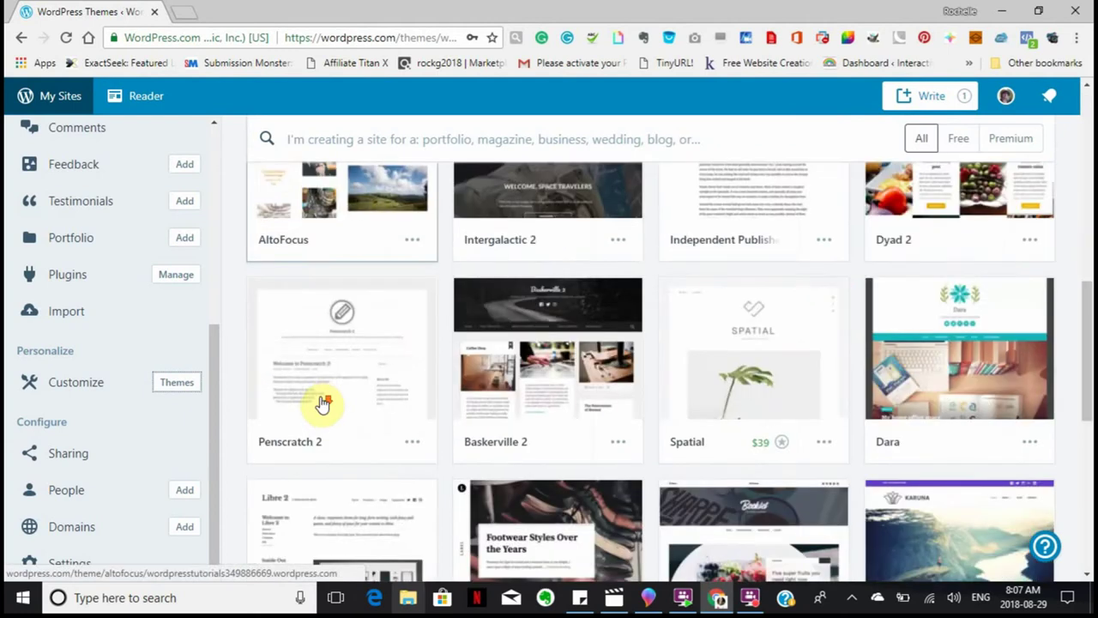
{"action": "scroll", "coordinate": [319, 405], "scroll_direction": "down", "scroll_amount": 10}
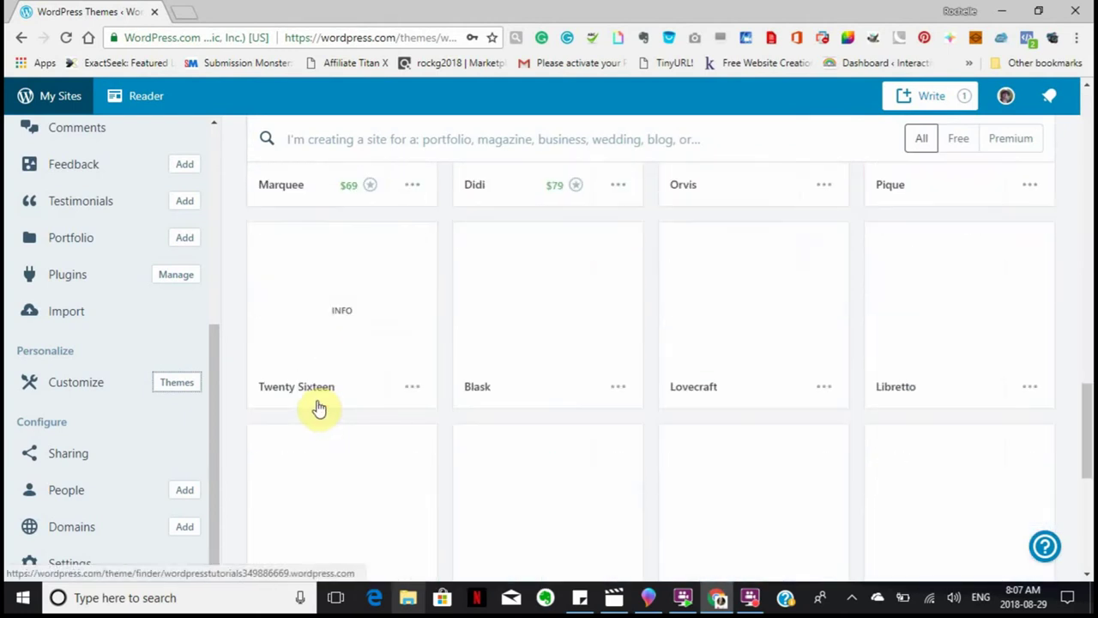
{"action": "scroll", "coordinate": [313, 406], "scroll_direction": "up", "scroll_amount": 1}
{"action": "scroll", "coordinate": [312, 407], "scroll_direction": "down", "scroll_amount": 4}
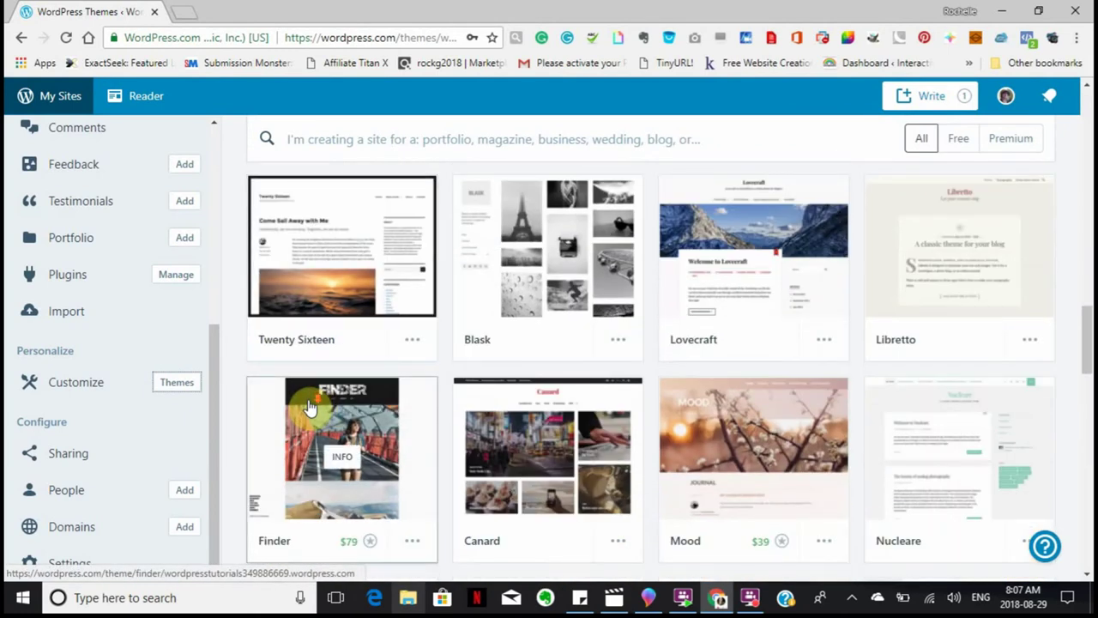
{"action": "scroll", "coordinate": [311, 404], "scroll_direction": "down", "scroll_amount": 3}
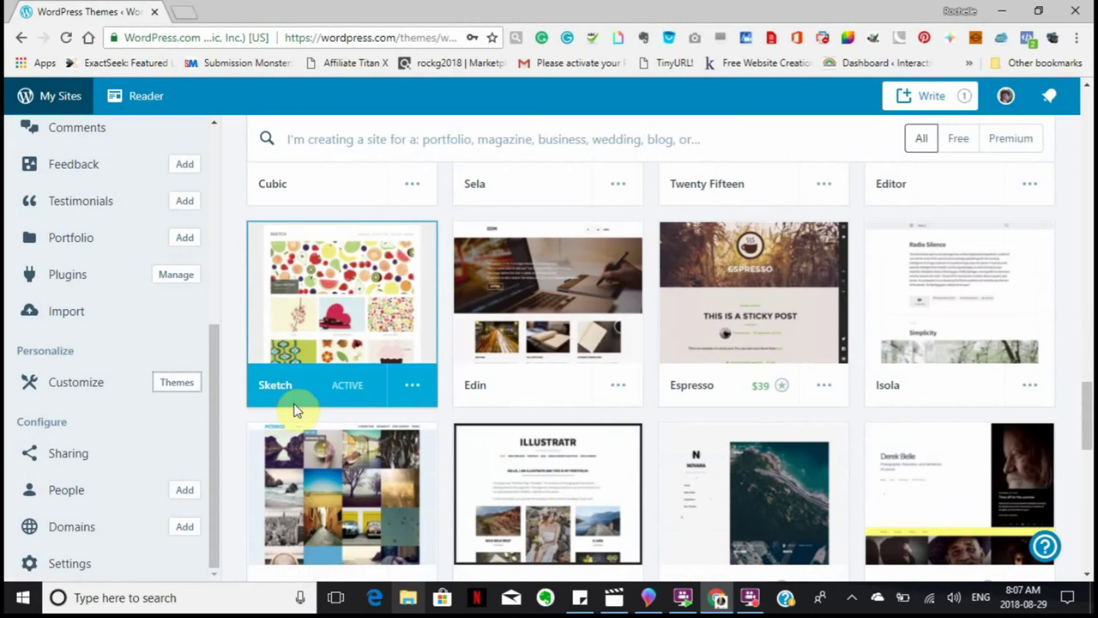
{"action": "left_click", "coordinate": [341, 385]}
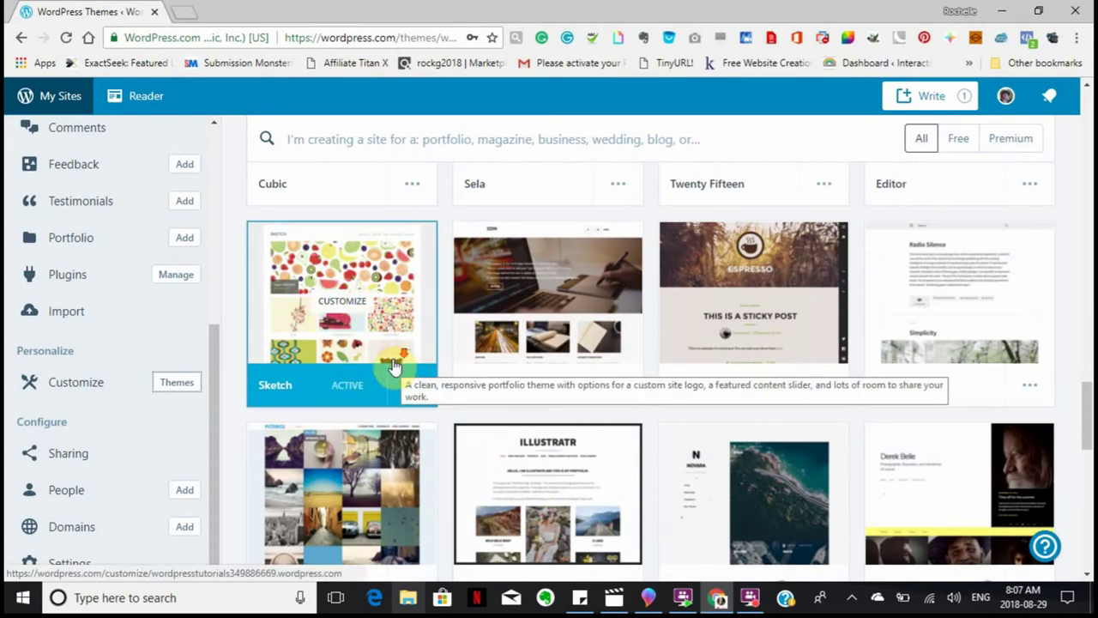
{"action": "scroll", "coordinate": [390, 377], "scroll_direction": "down", "scroll_amount": 1}
{"action": "scroll", "coordinate": [388, 378], "scroll_direction": "down", "scroll_amount": 2}
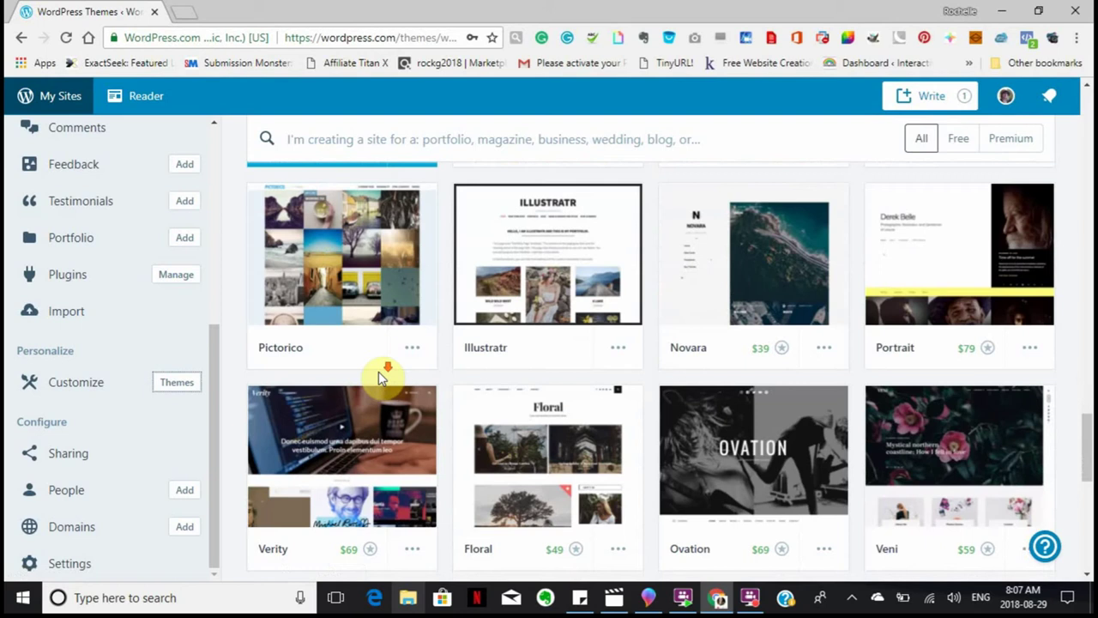
{"action": "scroll", "coordinate": [381, 377], "scroll_direction": "down", "scroll_amount": 1}
{"action": "scroll", "coordinate": [380, 377], "scroll_direction": "down", "scroll_amount": 1}
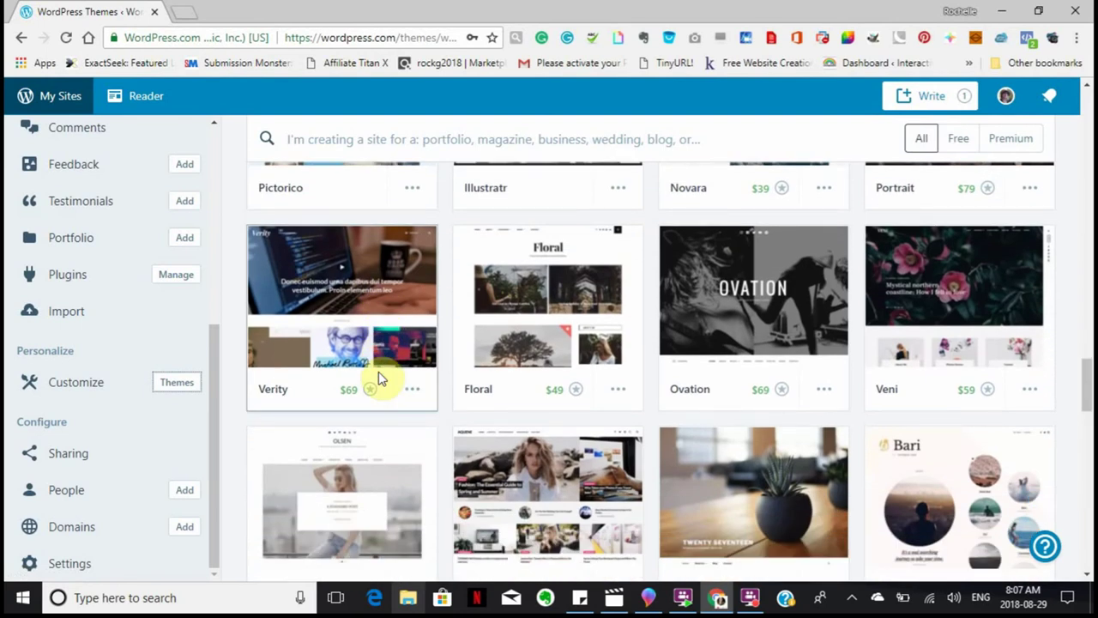
{"action": "scroll", "coordinate": [381, 378], "scroll_direction": "down", "scroll_amount": 4}
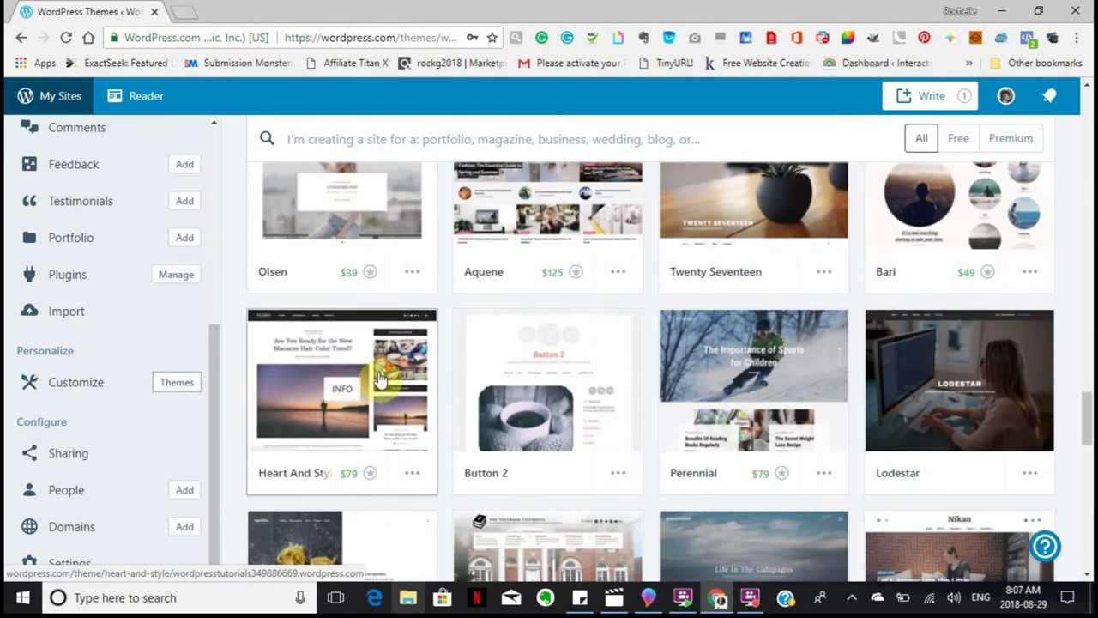
{"action": "scroll", "coordinate": [382, 377], "scroll_direction": "down", "scroll_amount": 4}
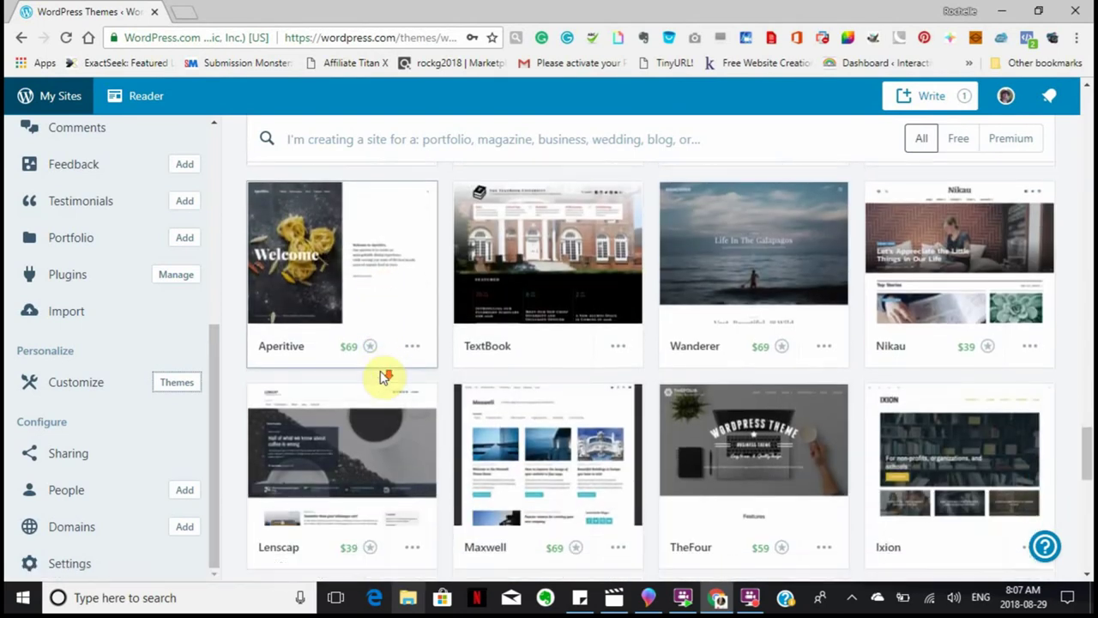
{"action": "scroll", "coordinate": [384, 377], "scroll_direction": "down", "scroll_amount": 3}
{"action": "scroll", "coordinate": [384, 378], "scroll_direction": "down", "scroll_amount": 2}
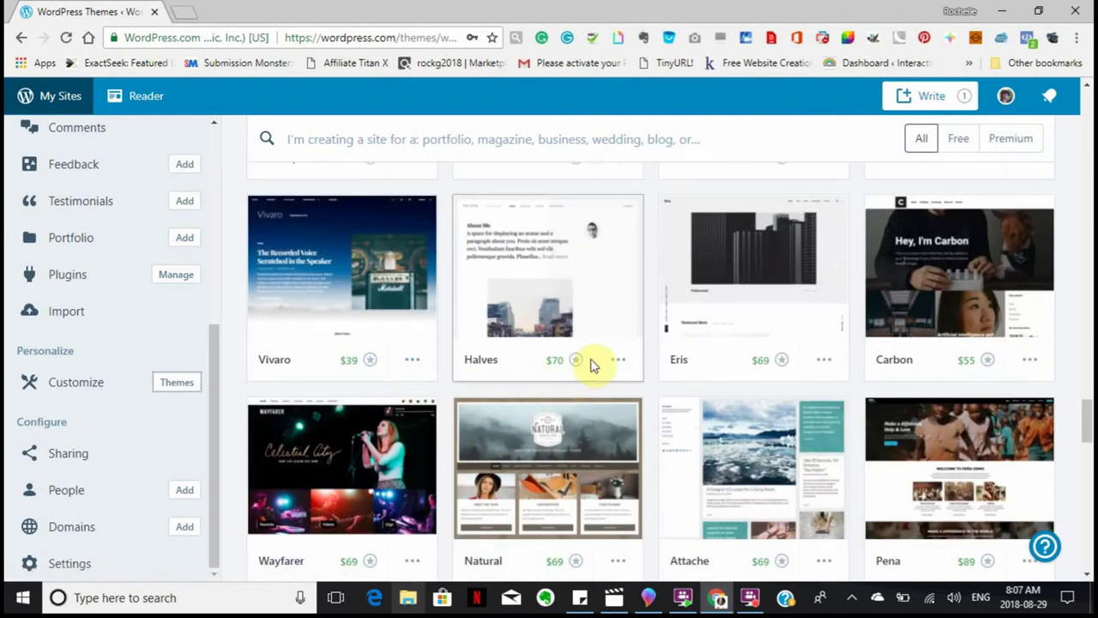
{"action": "scroll", "coordinate": [670, 359], "scroll_direction": "down", "scroll_amount": 3}
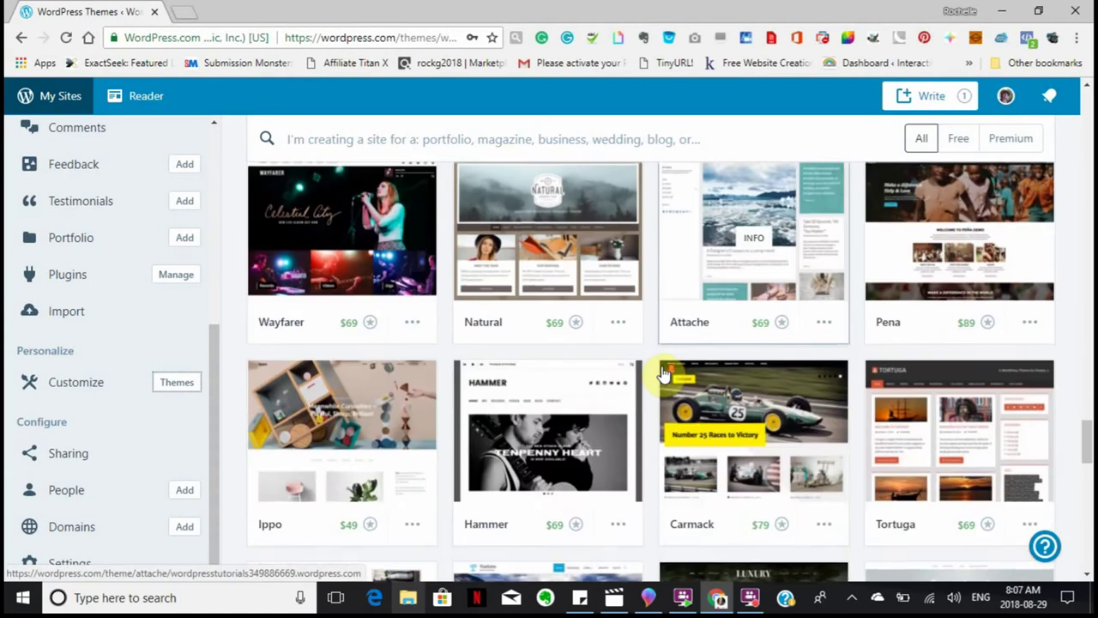
{"action": "scroll", "coordinate": [663, 372], "scroll_direction": "down", "scroll_amount": 2}
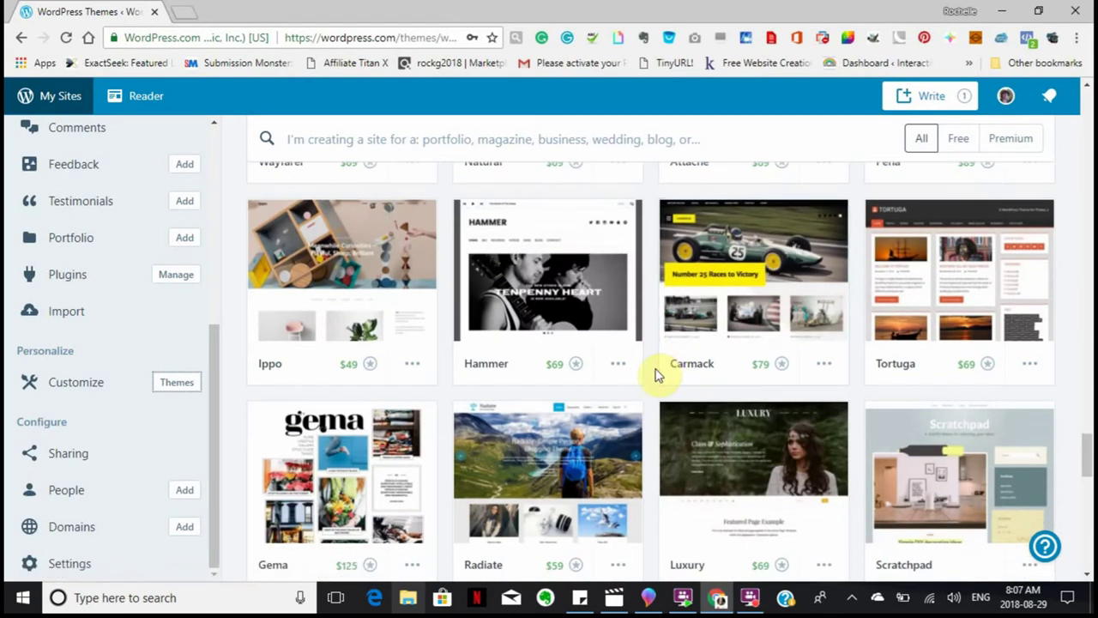
{"action": "scroll", "coordinate": [653, 374], "scroll_direction": "up", "scroll_amount": 10}
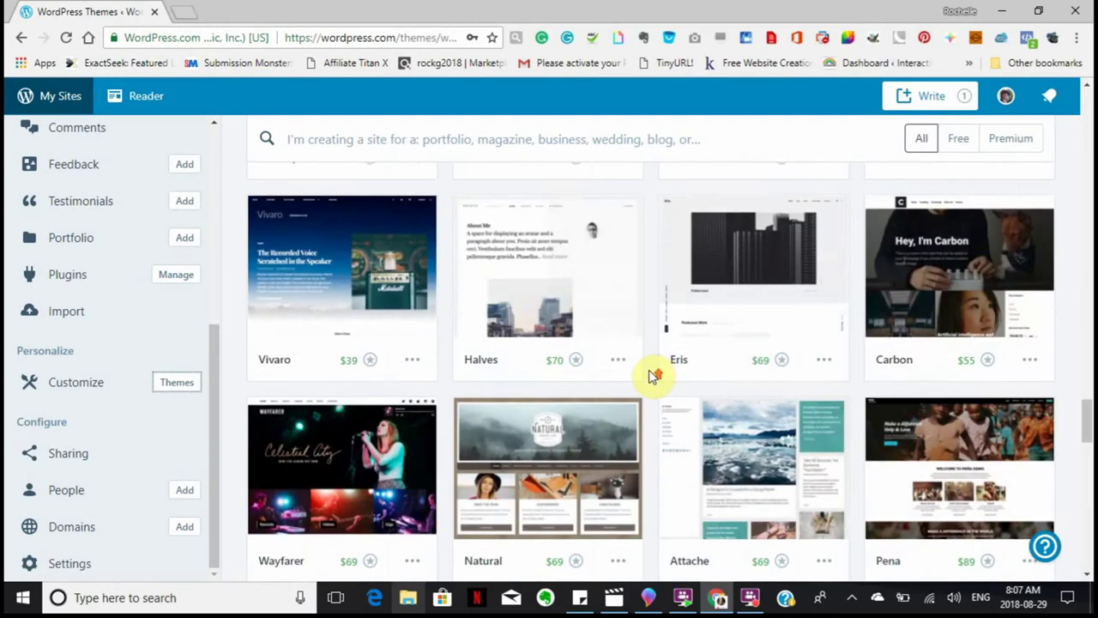
{"action": "scroll", "coordinate": [650, 370], "scroll_direction": "up", "scroll_amount": 5}
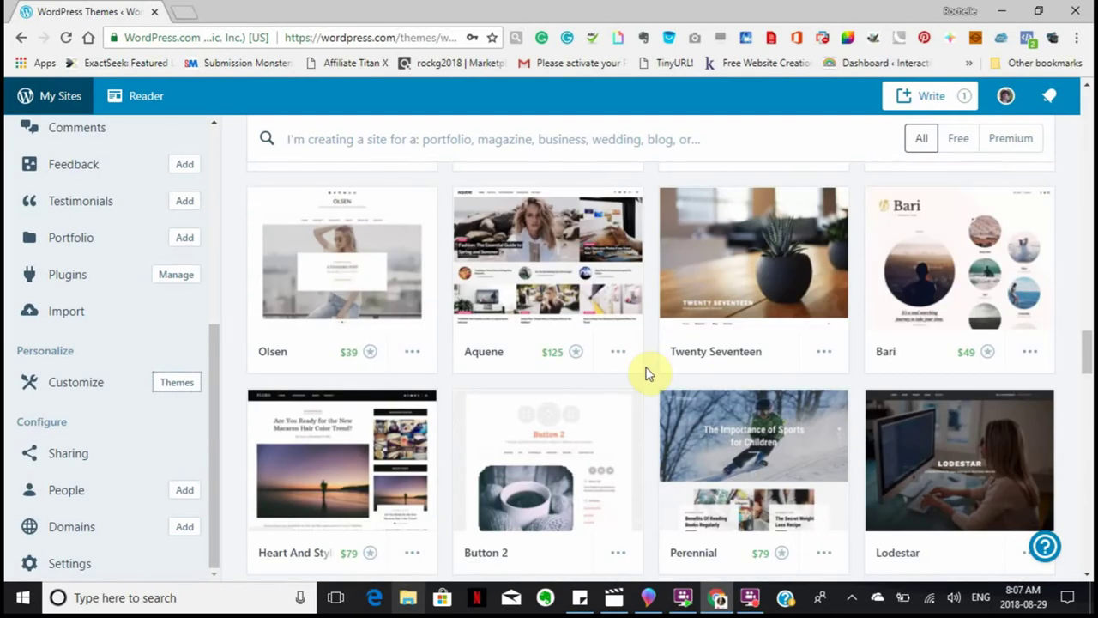
{"action": "scroll", "coordinate": [650, 375], "scroll_direction": "up", "scroll_amount": 5}
{"action": "scroll", "coordinate": [643, 375], "scroll_direction": "up", "scroll_amount": 2}
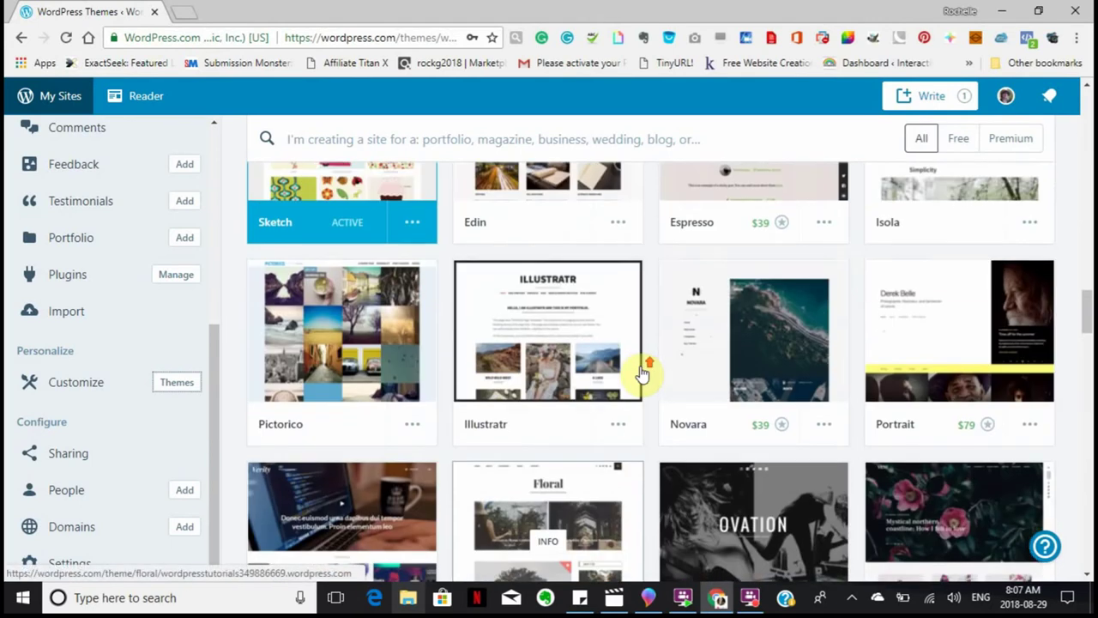
{"action": "scroll", "coordinate": [640, 374], "scroll_direction": "up", "scroll_amount": 2}
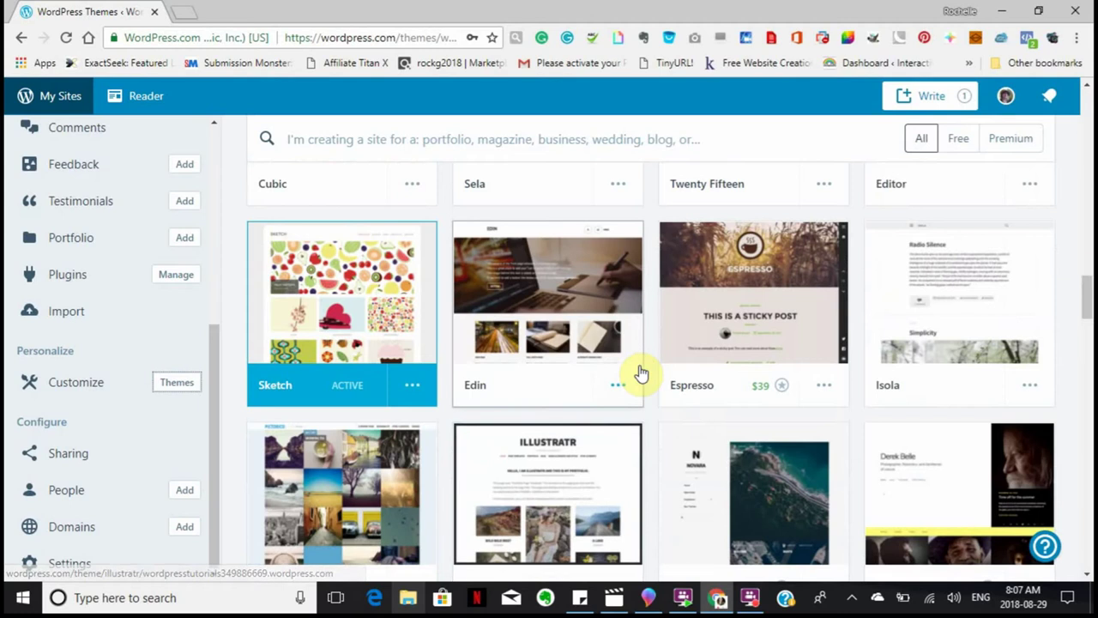
{"action": "scroll", "coordinate": [640, 375], "scroll_direction": "down", "scroll_amount": 1}
{"action": "scroll", "coordinate": [640, 376], "scroll_direction": "down", "scroll_amount": 1}
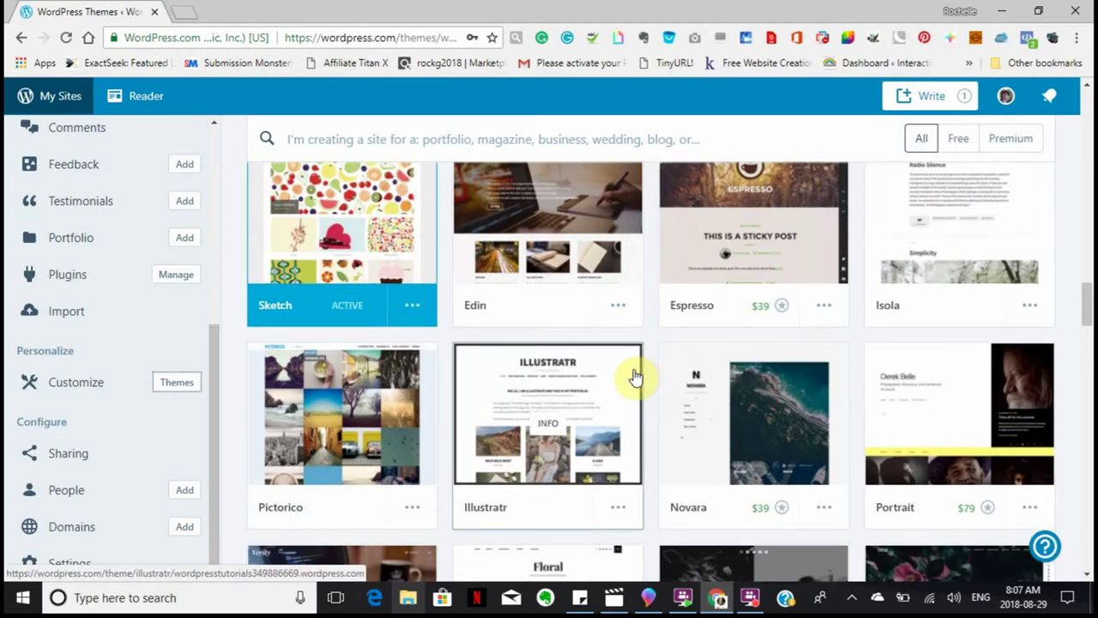
Activate the Edin theme and choose Customize site in the confirmation dialog
{"action": "left_click", "coordinate": [620, 309]}
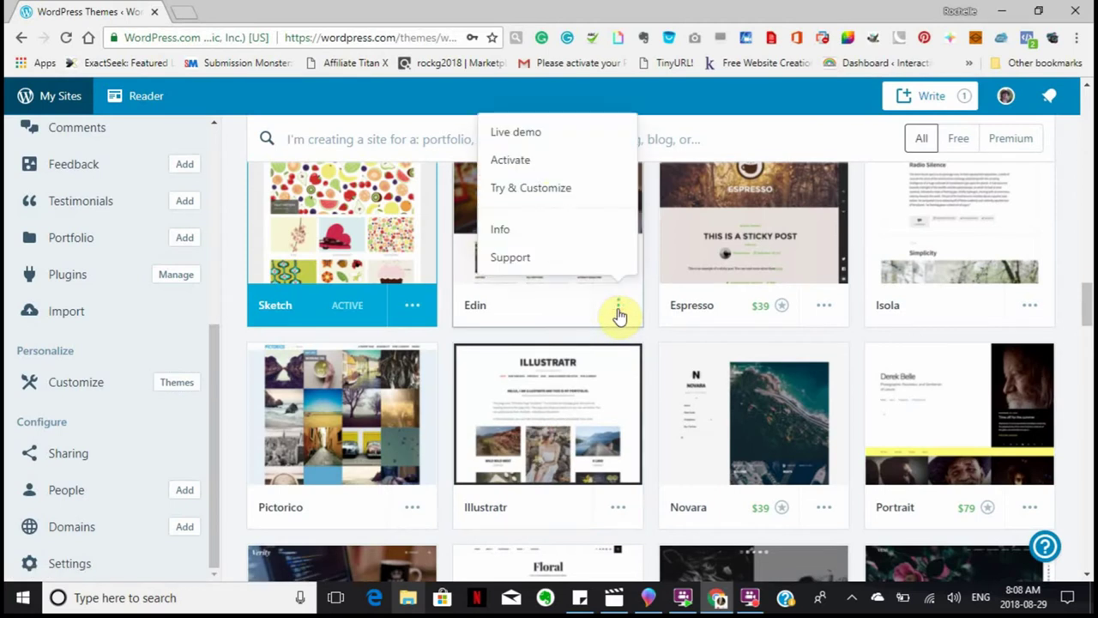
{"action": "left_click", "coordinate": [511, 165]}
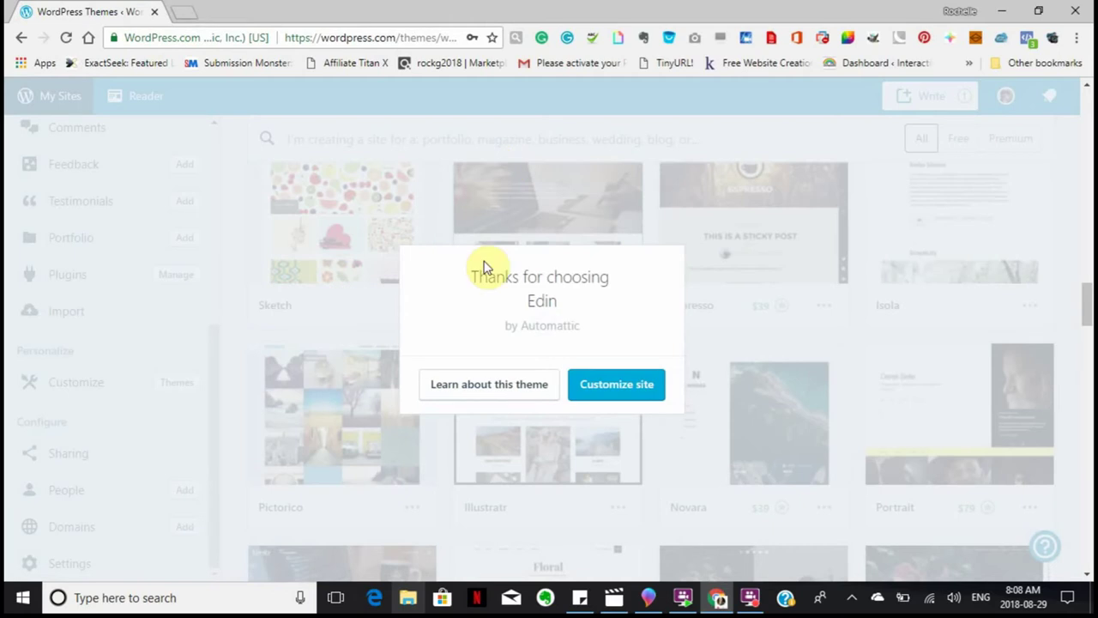
{"action": "left_click", "coordinate": [603, 395]}
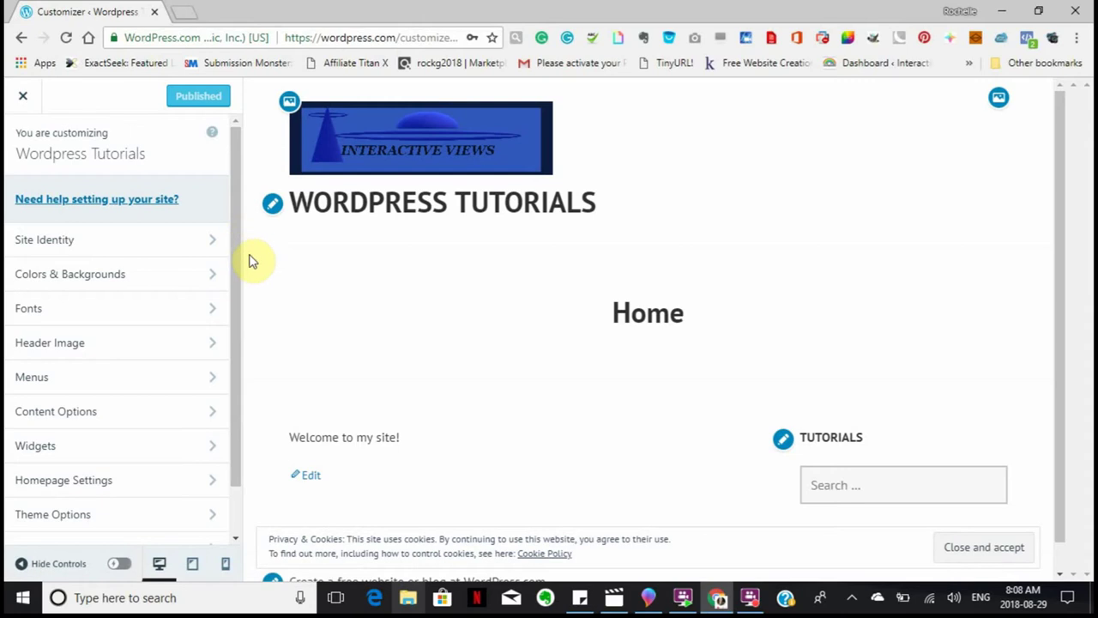
{"action": "scroll", "coordinate": [238, 262], "scroll_direction": "down", "scroll_amount": 1}
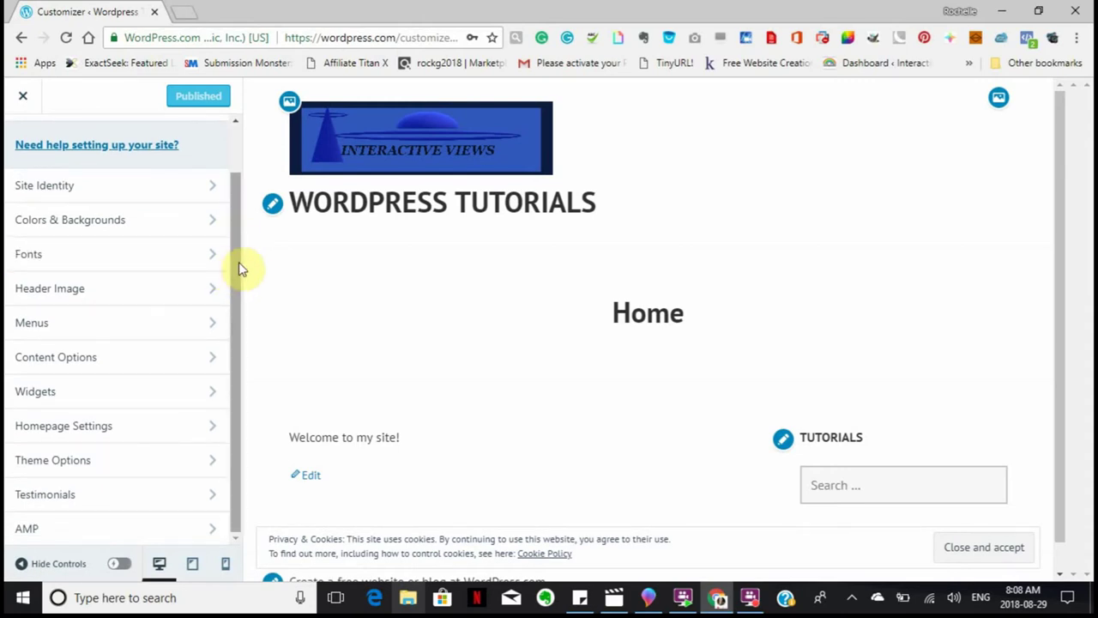
In Site Identity, correct the site title spelling to 'WordPress Tutorials', then go back
{"action": "left_click", "coordinate": [216, 194]}
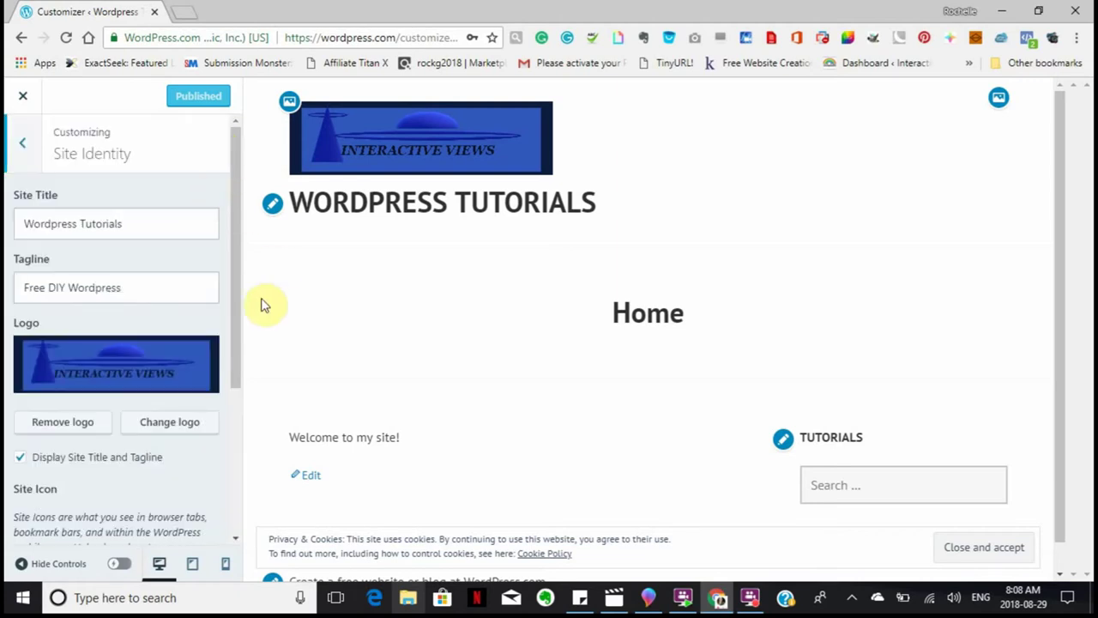
{"action": "left_click", "coordinate": [129, 221]}
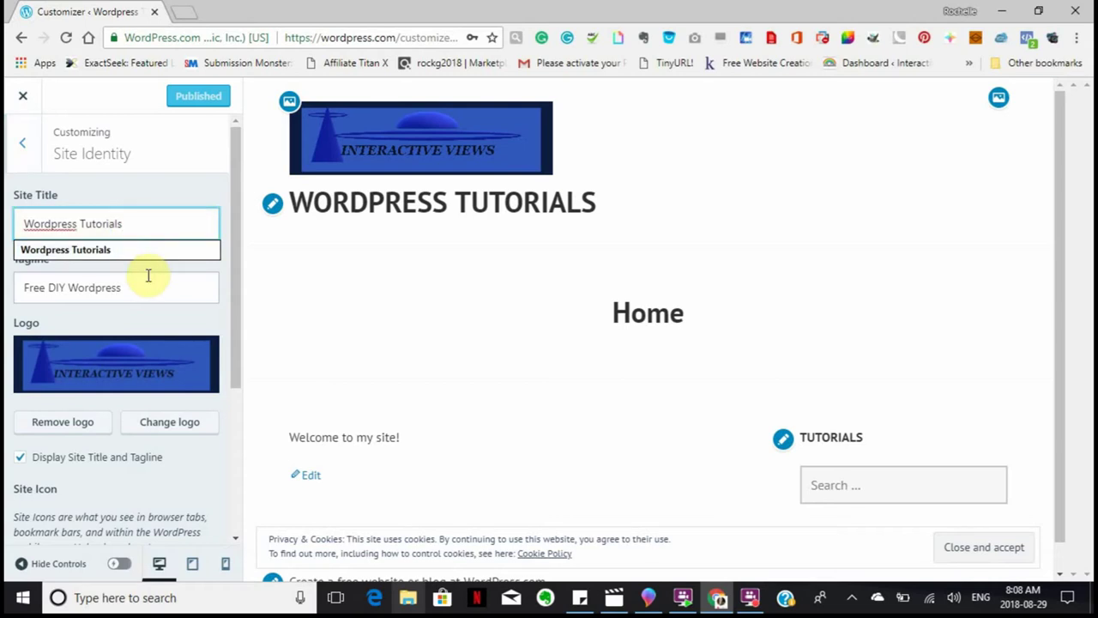
{"action": "left_click", "coordinate": [107, 250]}
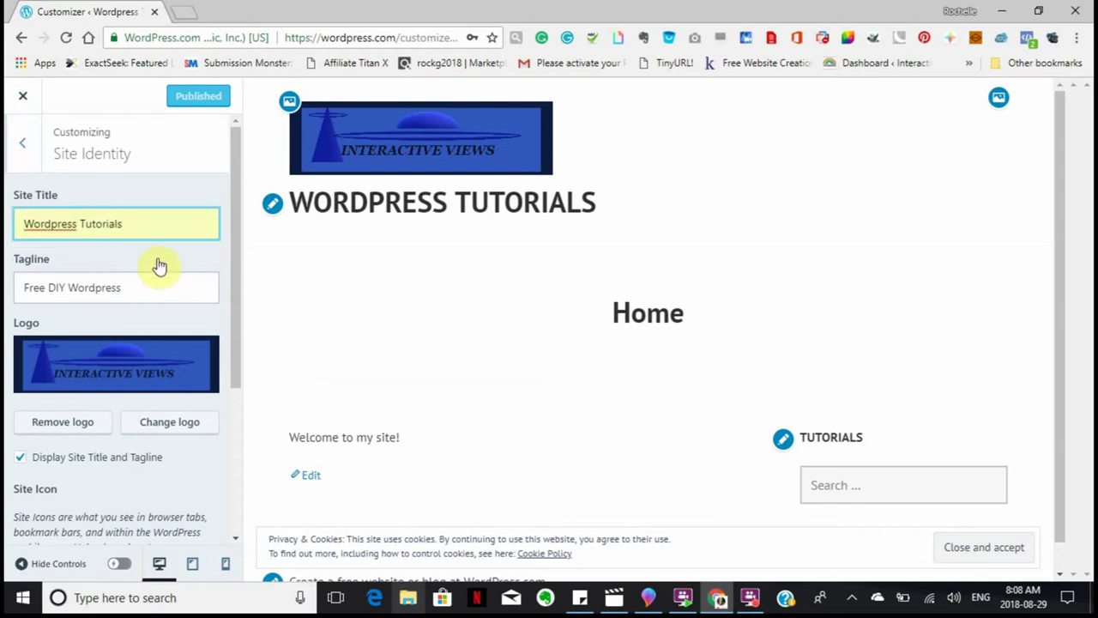
{"action": "left_click", "coordinate": [39, 218]}
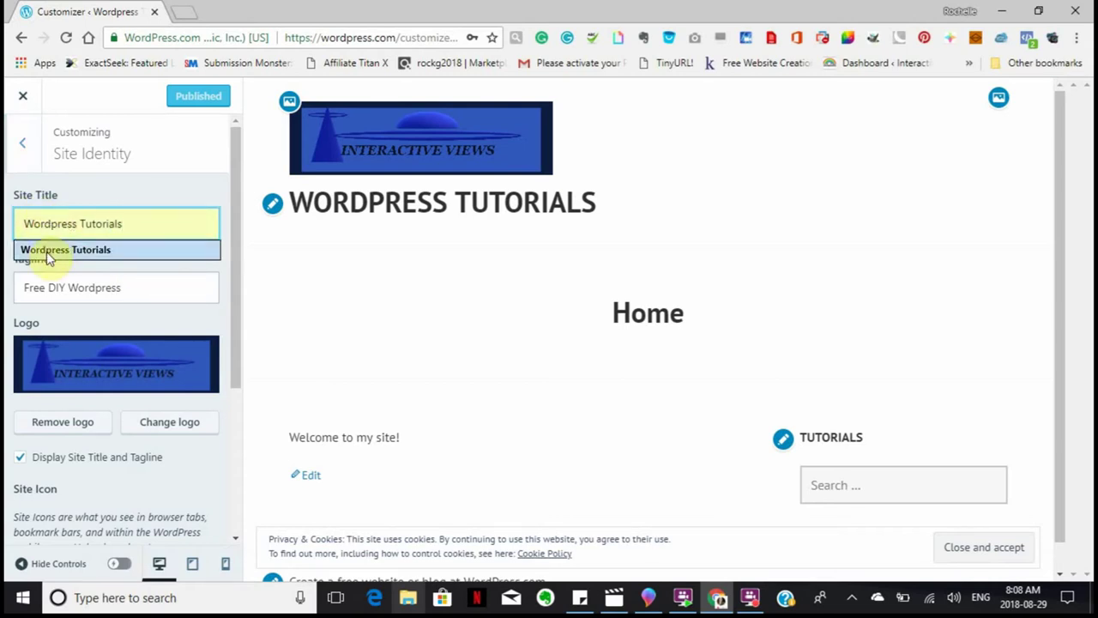
{"action": "left_click", "coordinate": [46, 250]}
{"action": "right_click", "coordinate": [48, 224]}
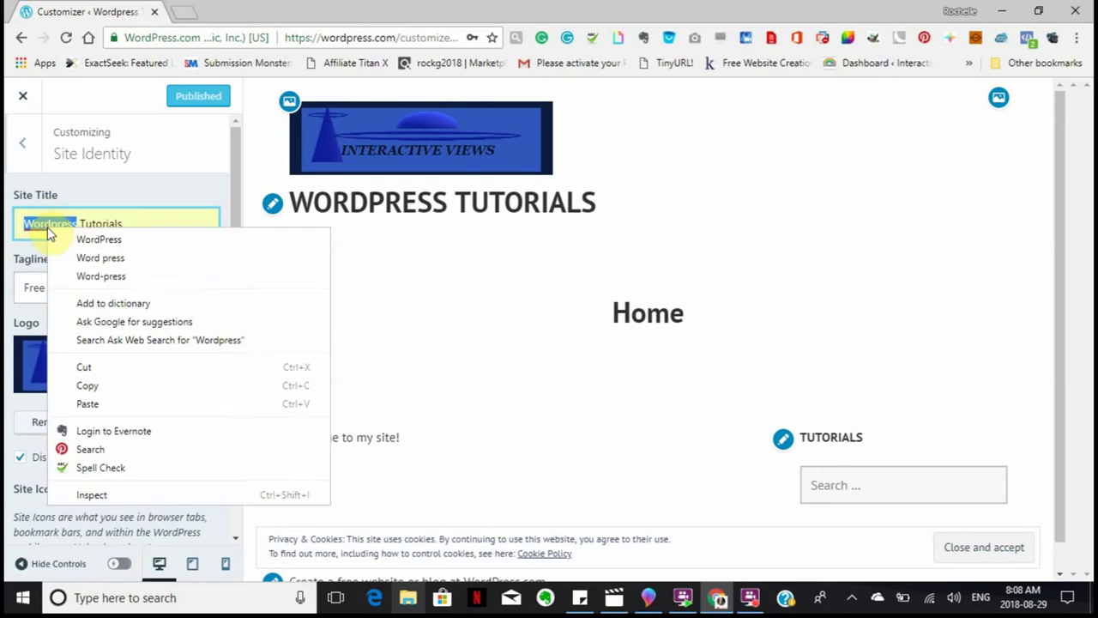
{"action": "left_click", "coordinate": [74, 238]}
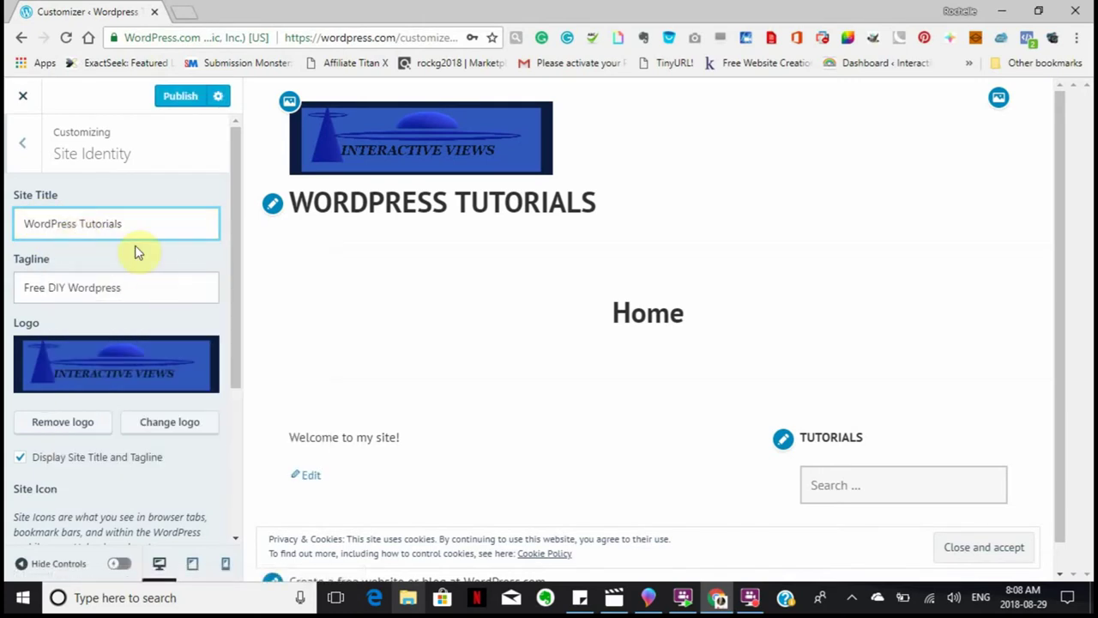
{"action": "scroll", "coordinate": [140, 247], "scroll_direction": "down", "scroll_amount": 1}
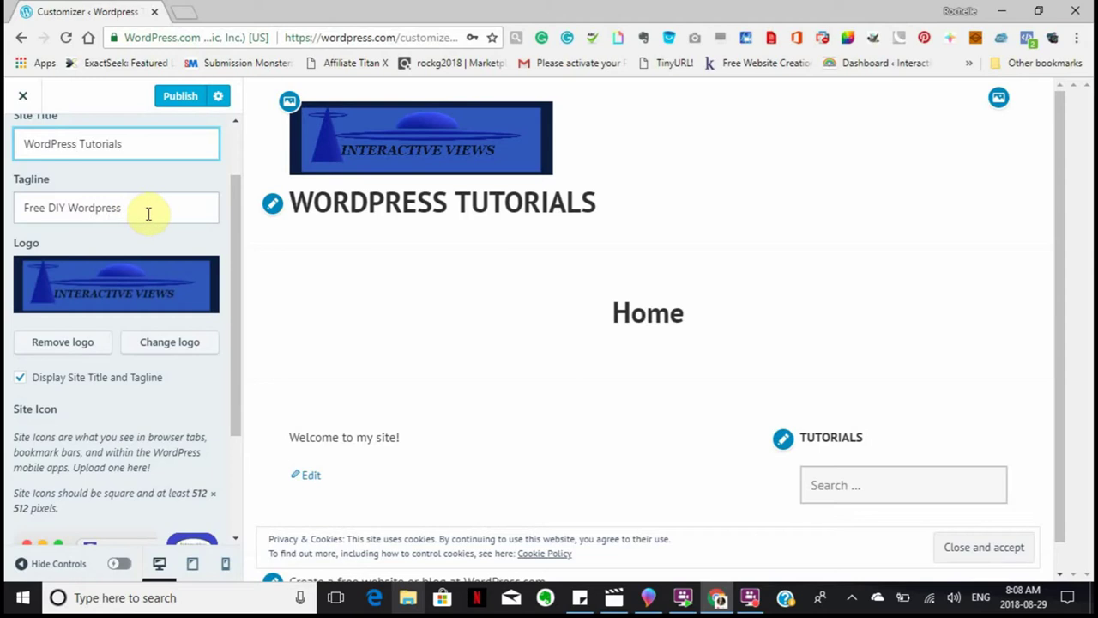
{"action": "scroll", "coordinate": [148, 214], "scroll_direction": "down", "scroll_amount": 1}
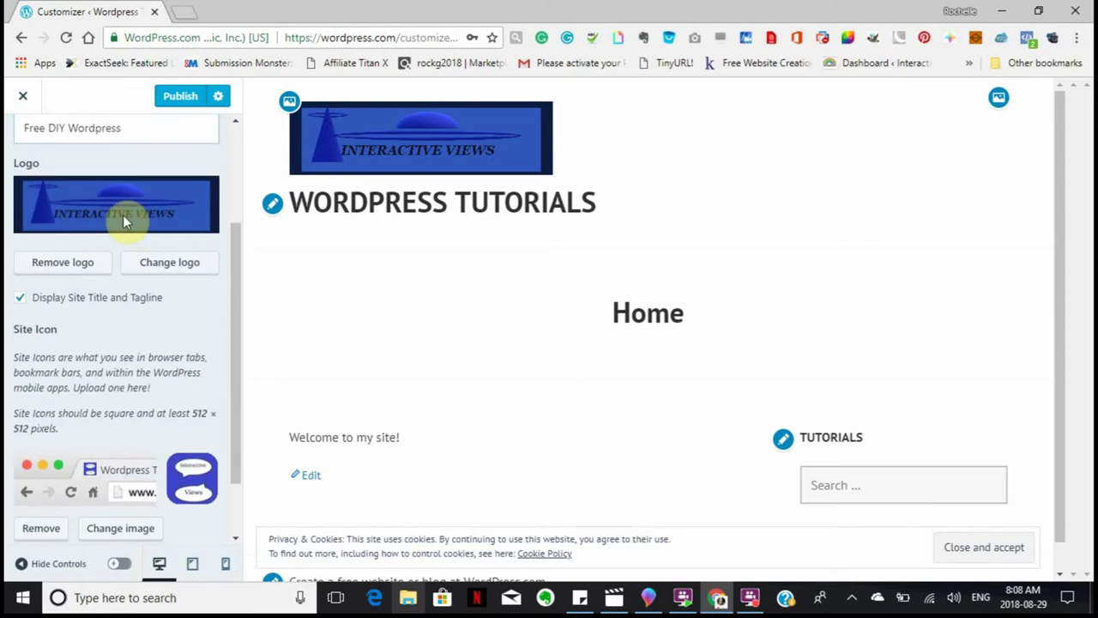
{"action": "scroll", "coordinate": [138, 309], "scroll_direction": "down", "scroll_amount": 1}
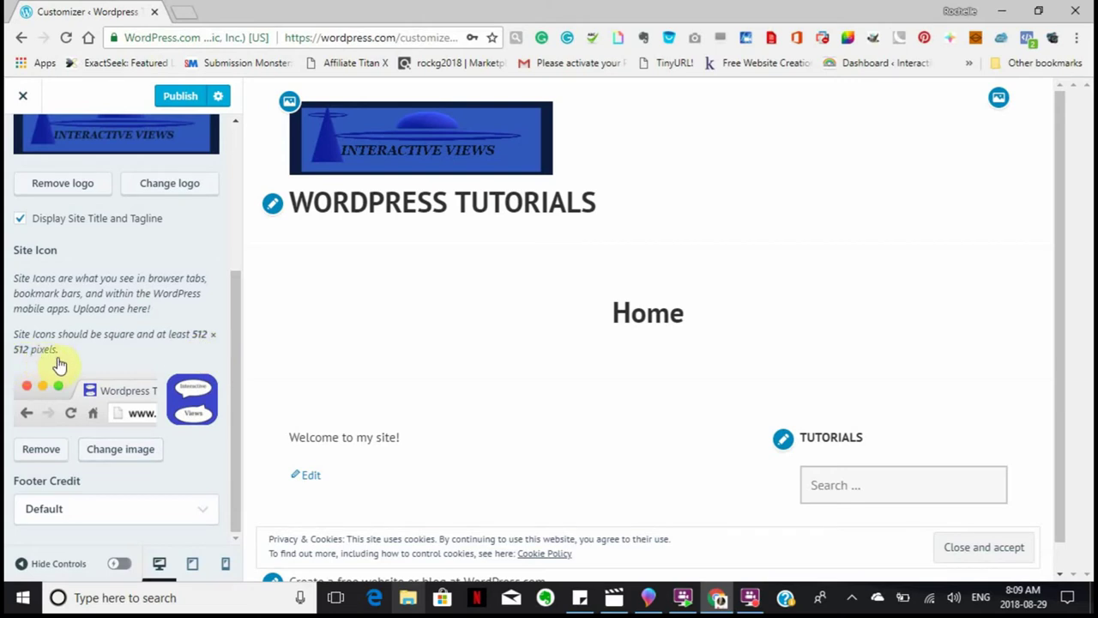
{"action": "scroll", "coordinate": [118, 348], "scroll_direction": "up", "scroll_amount": 3}
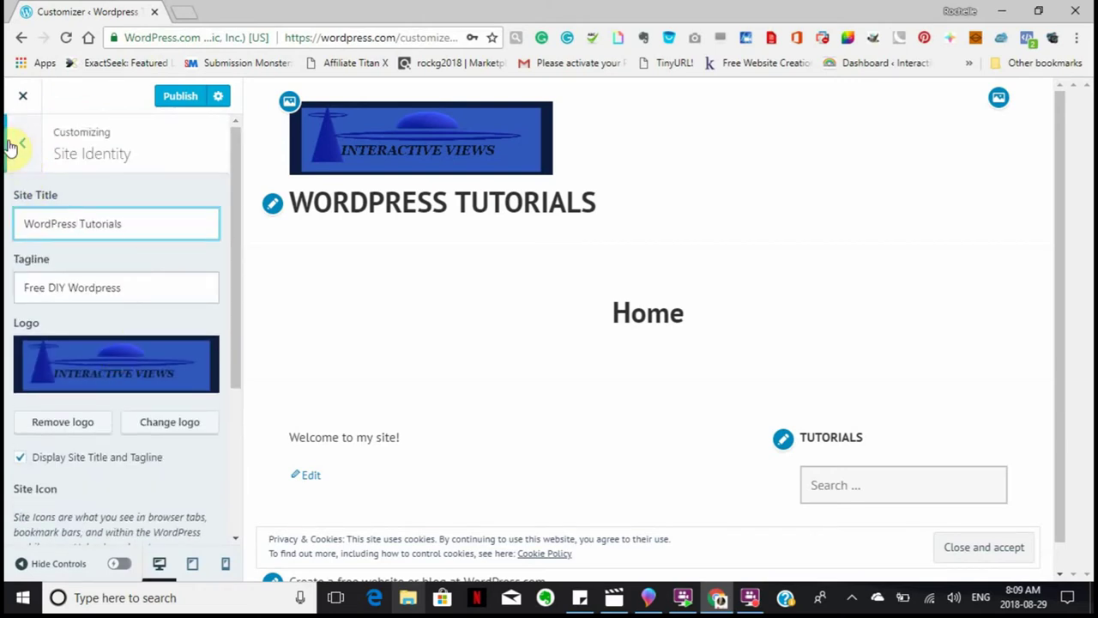
{"action": "left_click", "coordinate": [24, 152]}
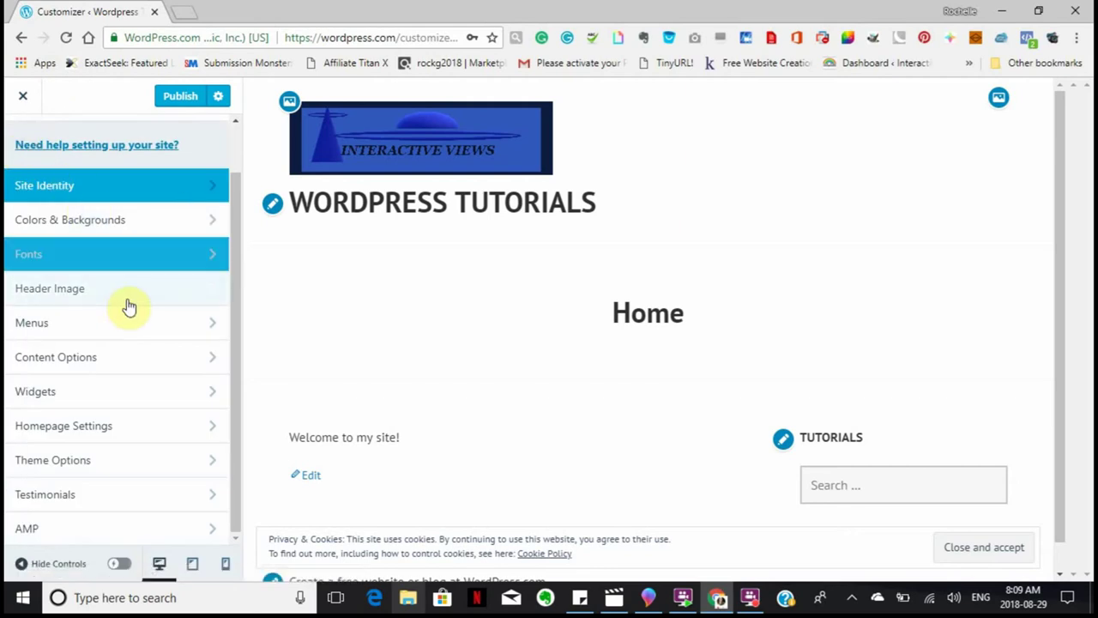
Apply the blue featured palette in Colors & Backgrounds and publish it
{"action": "left_click", "coordinate": [211, 225]}
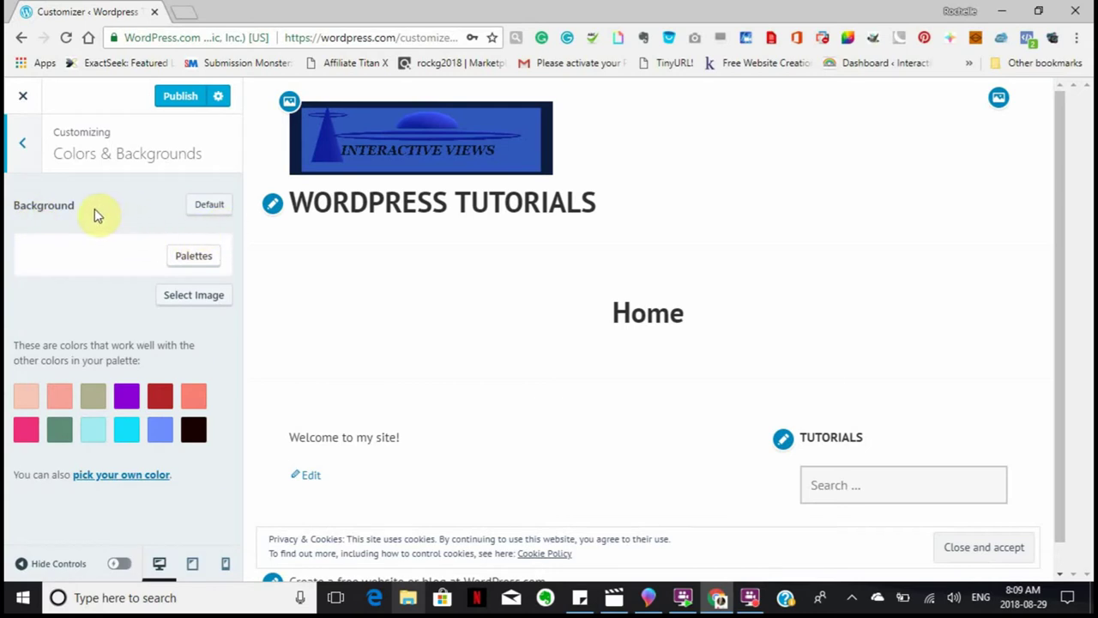
{"action": "left_click", "coordinate": [192, 261]}
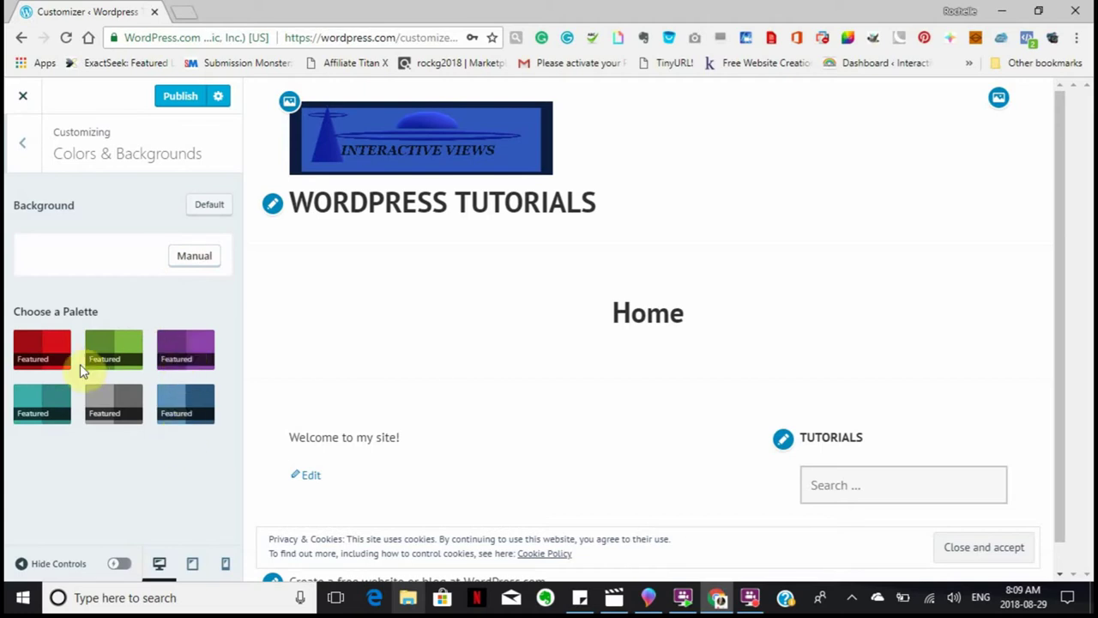
{"action": "left_click", "coordinate": [182, 407]}
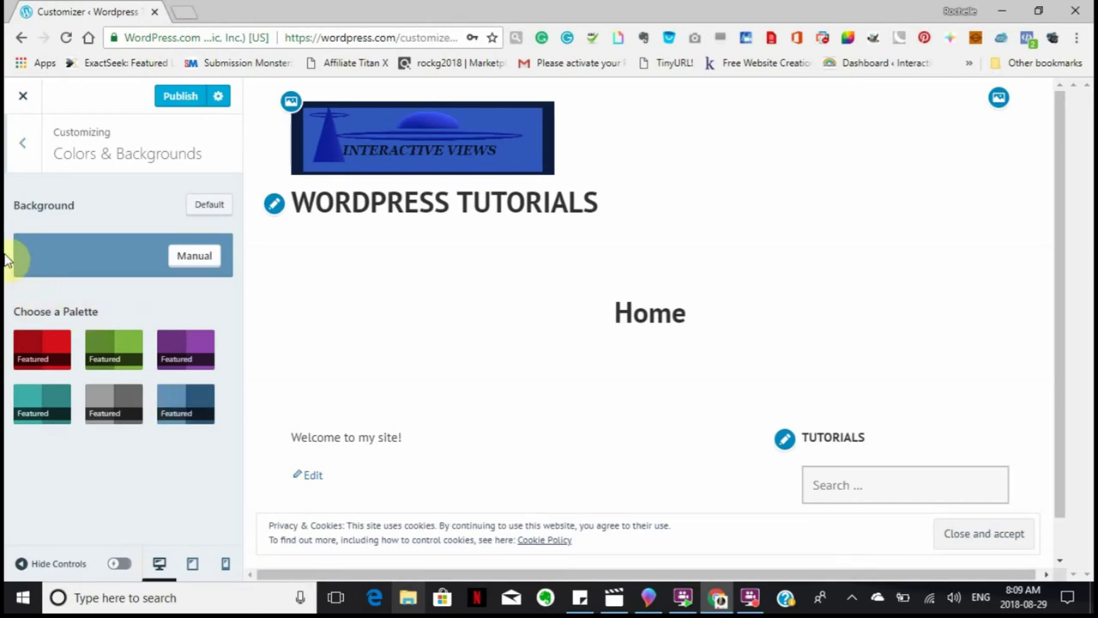
{"action": "left_click", "coordinate": [178, 99]}
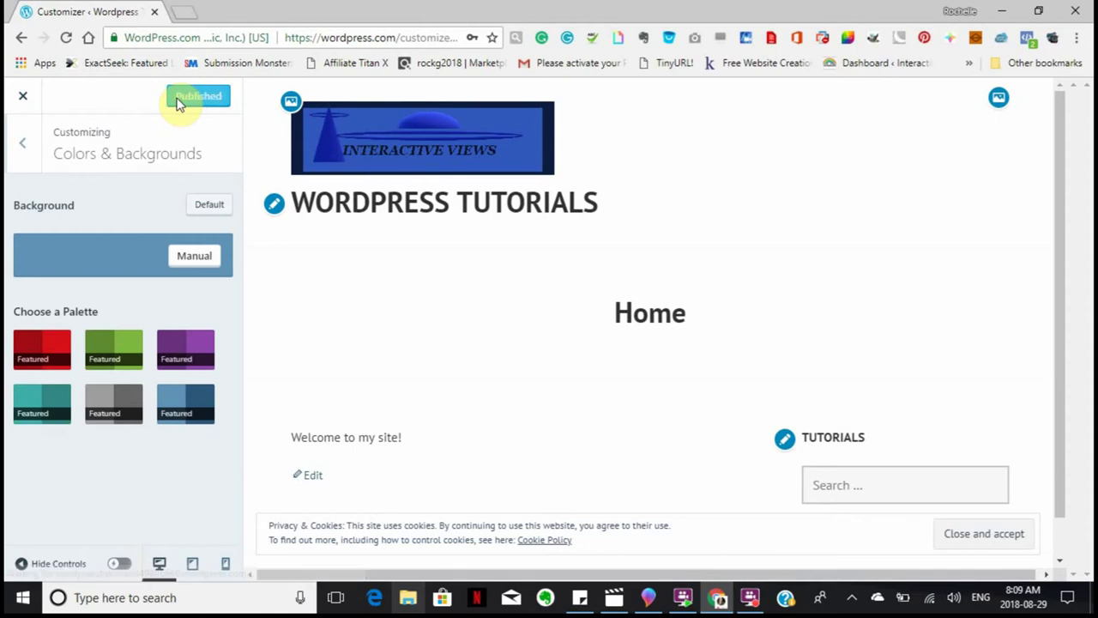
{"action": "left_click", "coordinate": [23, 148]}
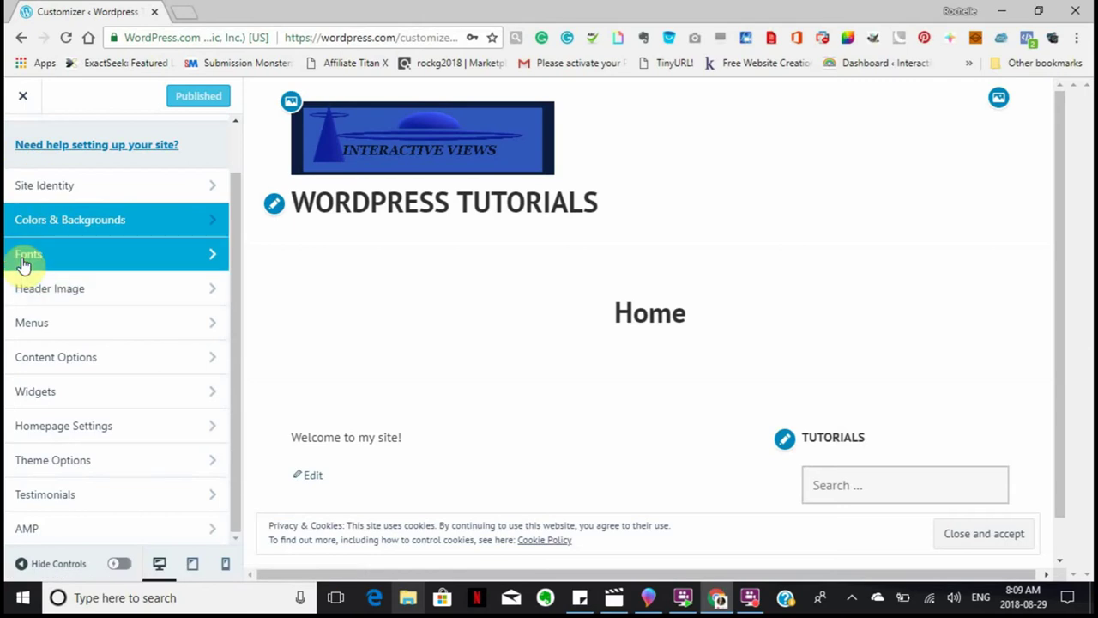
{"action": "left_click", "coordinate": [215, 230]}
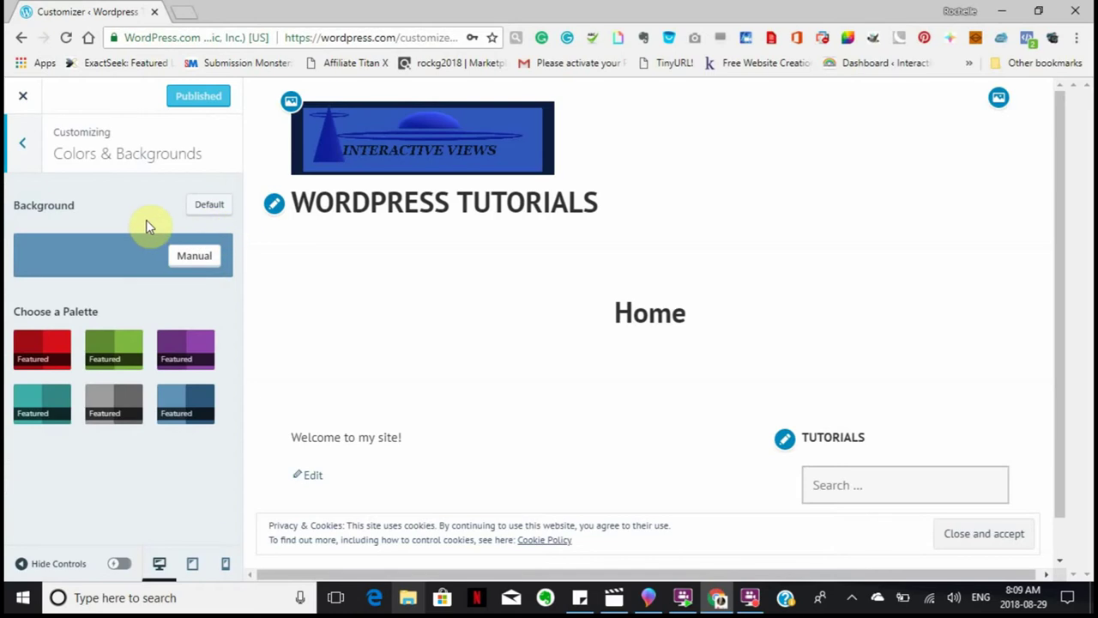
{"action": "left_click", "coordinate": [23, 150]}
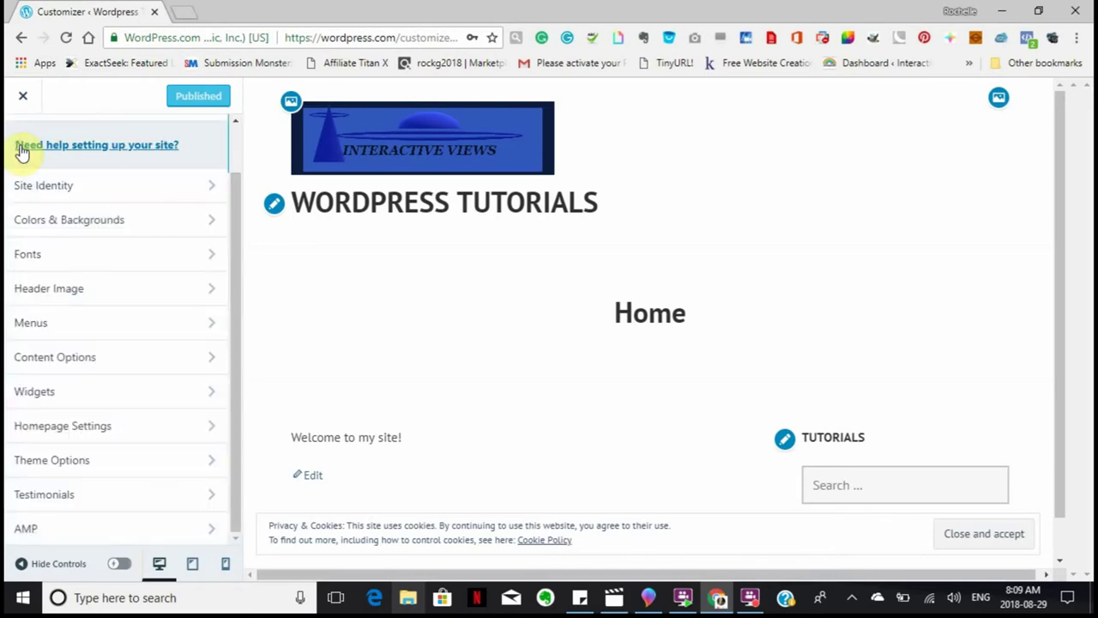
Set the headings font to Cherry Swash
{"action": "left_click", "coordinate": [217, 264]}
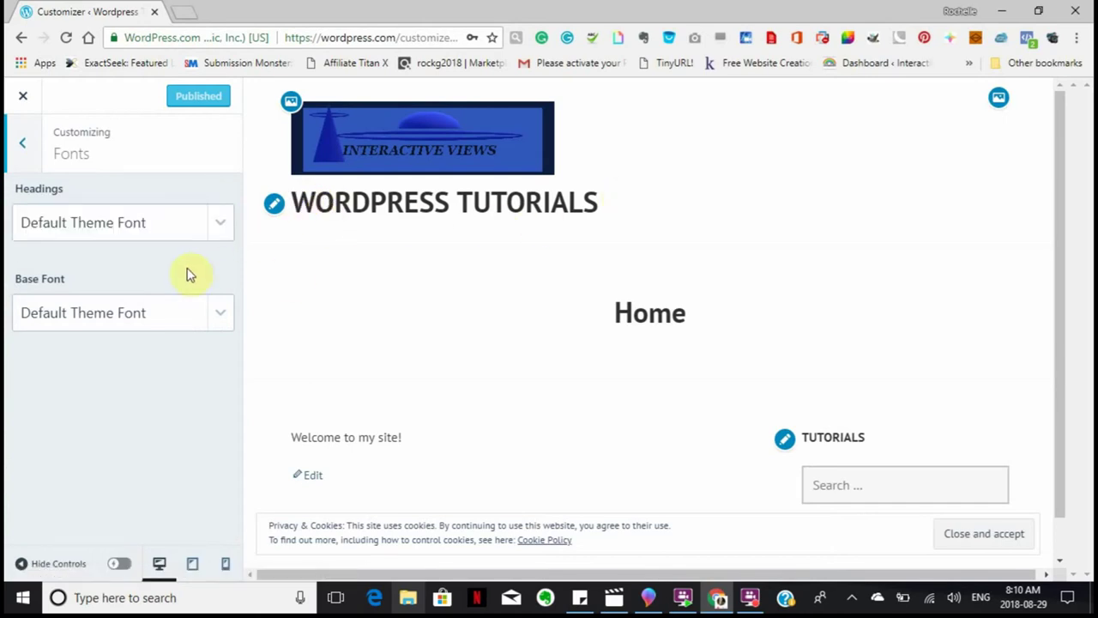
{"action": "left_click", "coordinate": [223, 228]}
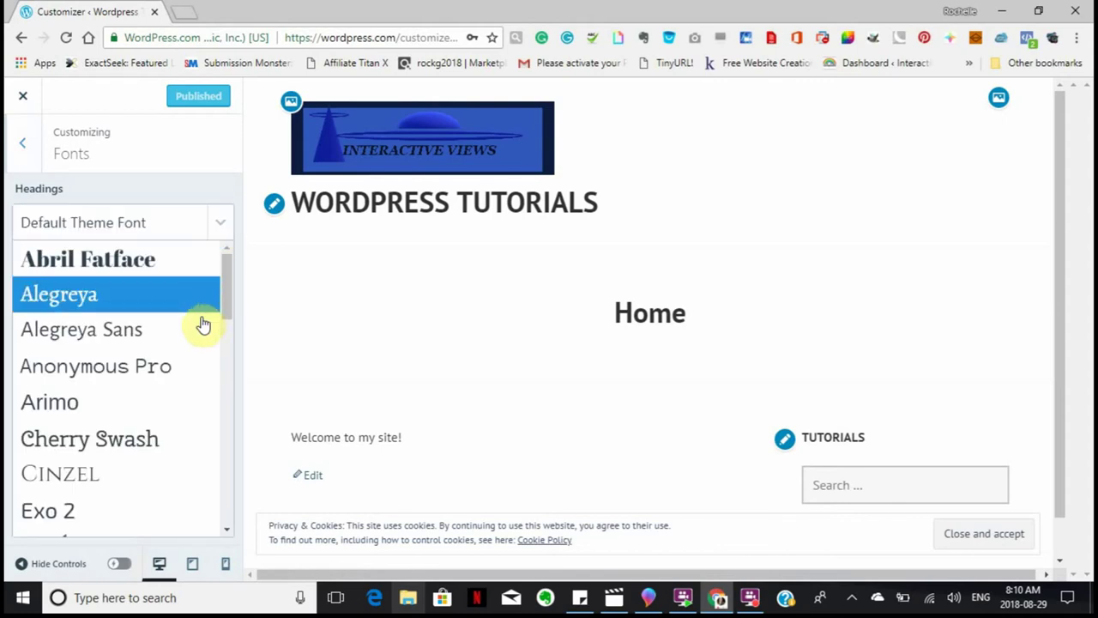
{"action": "left_click", "coordinate": [148, 440]}
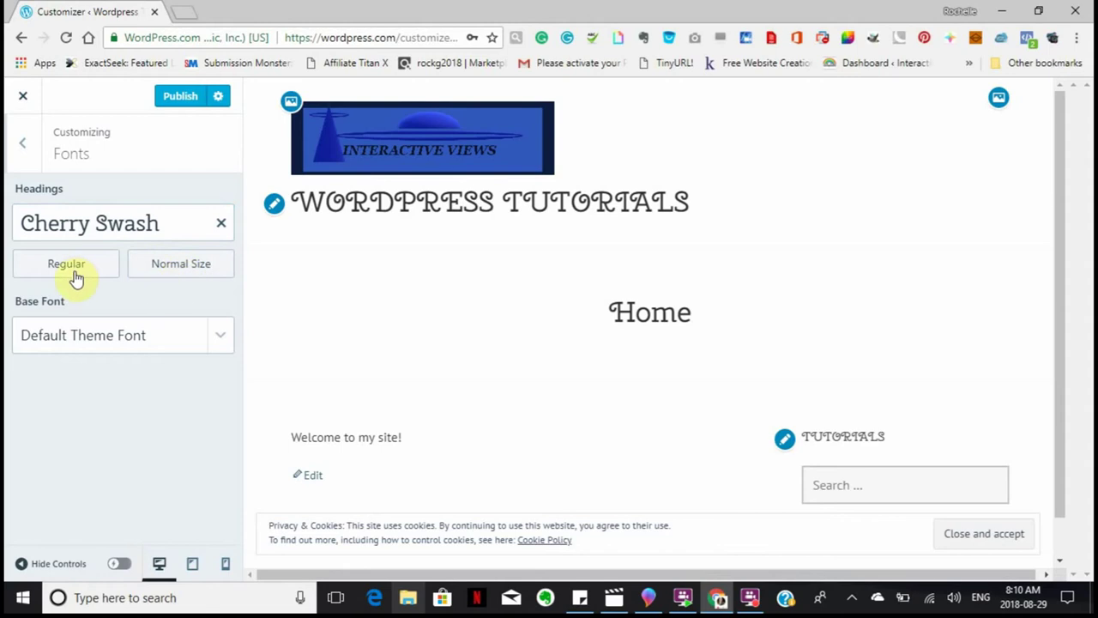
Set the base font to Noticia Text at Huge size and publish the fonts
{"action": "left_click", "coordinate": [219, 340]}
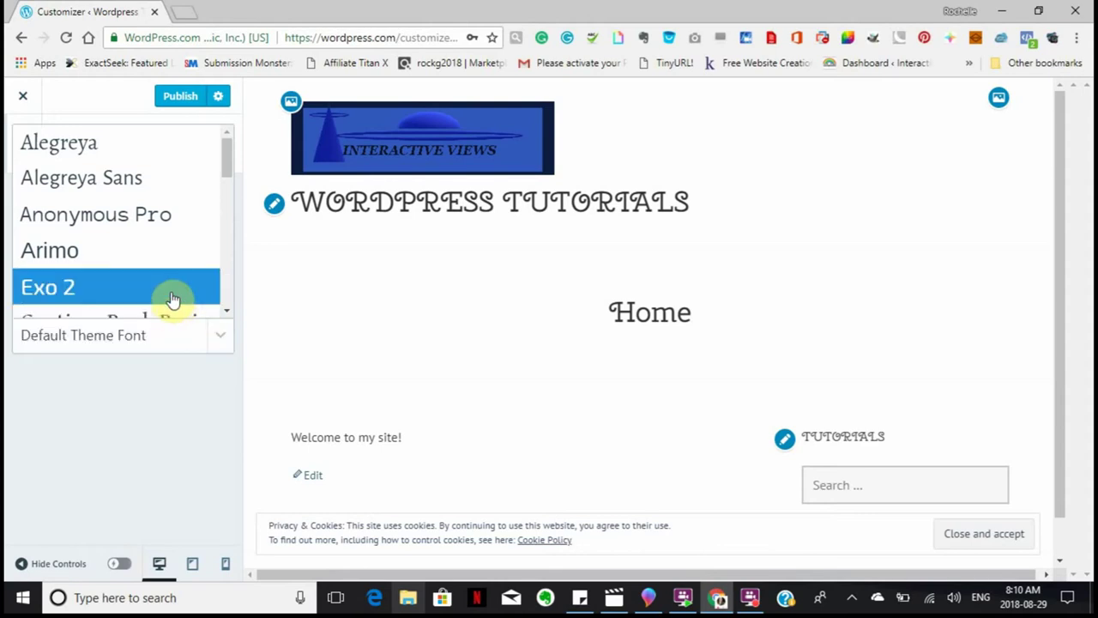
{"action": "scroll", "coordinate": [171, 301], "scroll_direction": "down", "scroll_amount": 5}
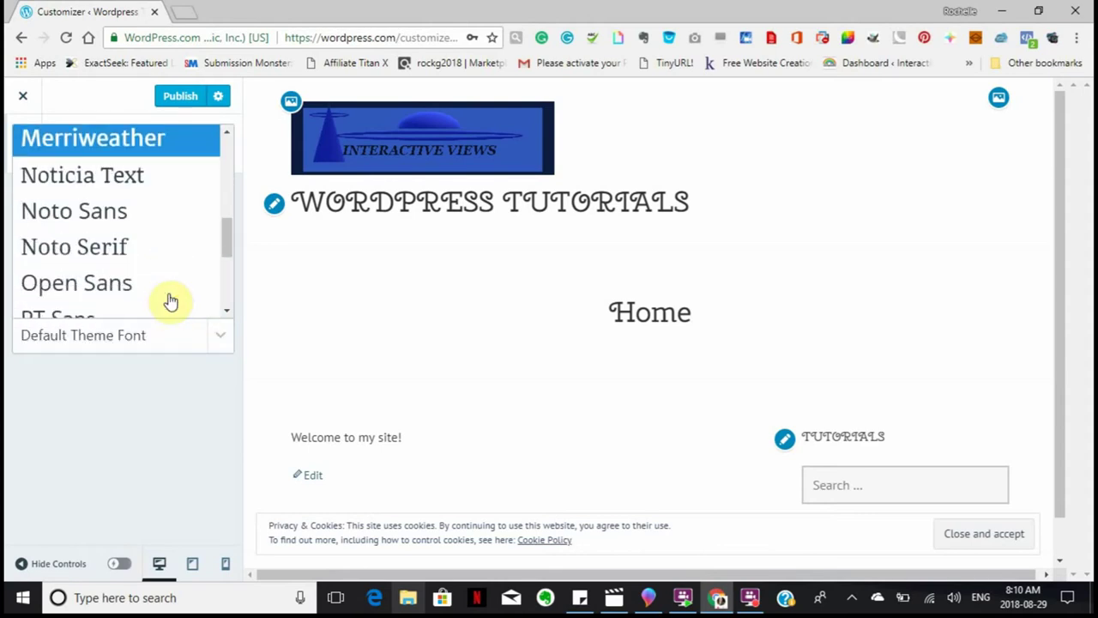
{"action": "left_click", "coordinate": [124, 186]}
{"action": "right_click", "coordinate": [125, 180]}
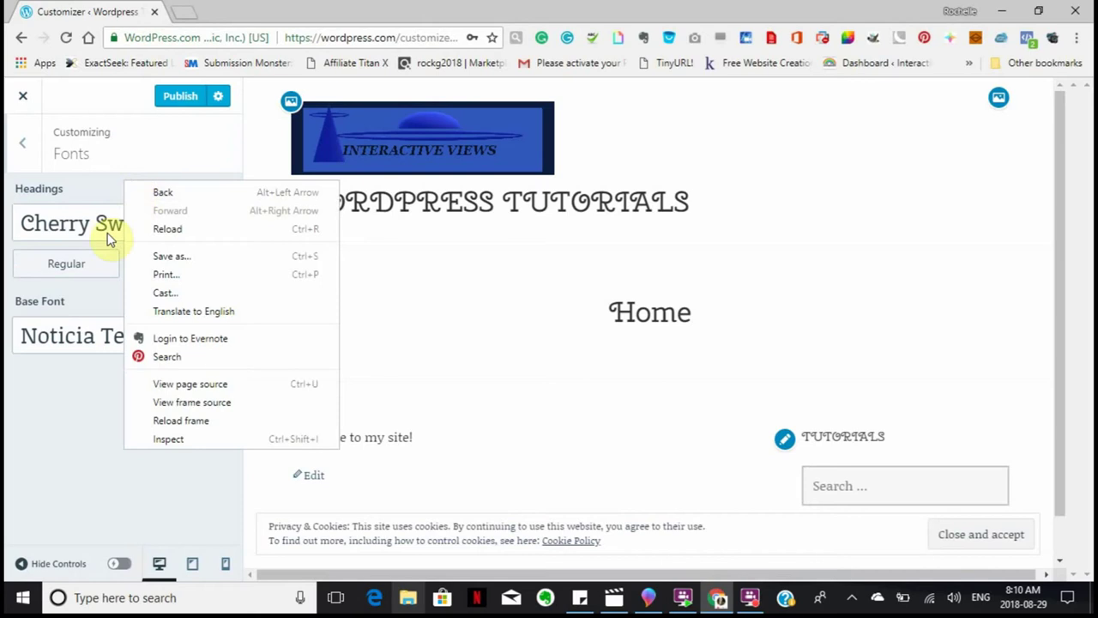
{"action": "left_click", "coordinate": [94, 401]}
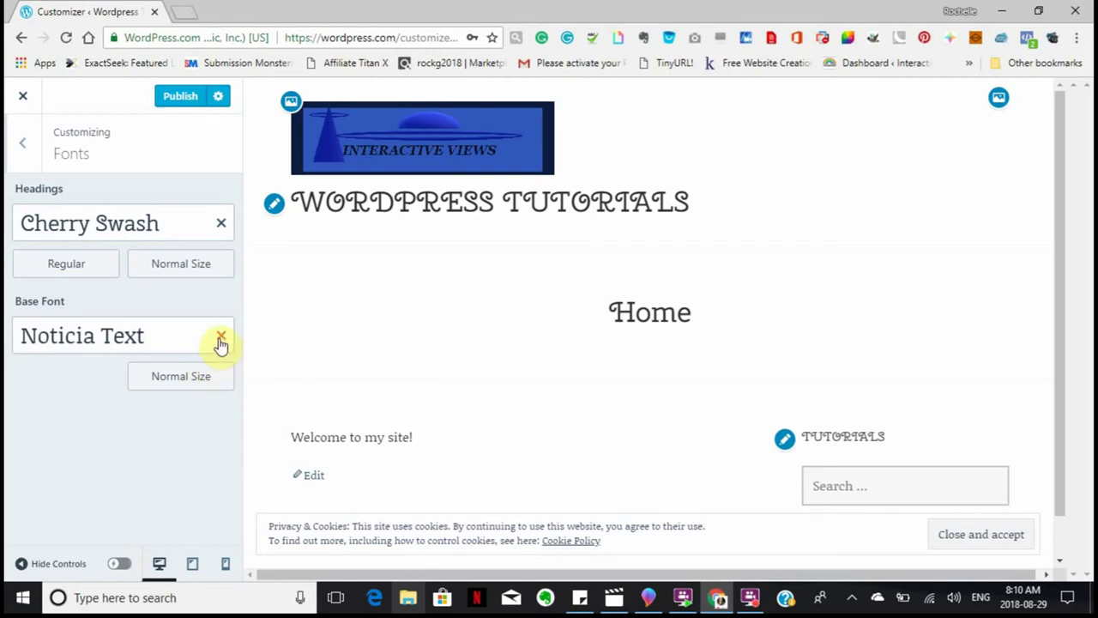
{"action": "left_click", "coordinate": [177, 382]}
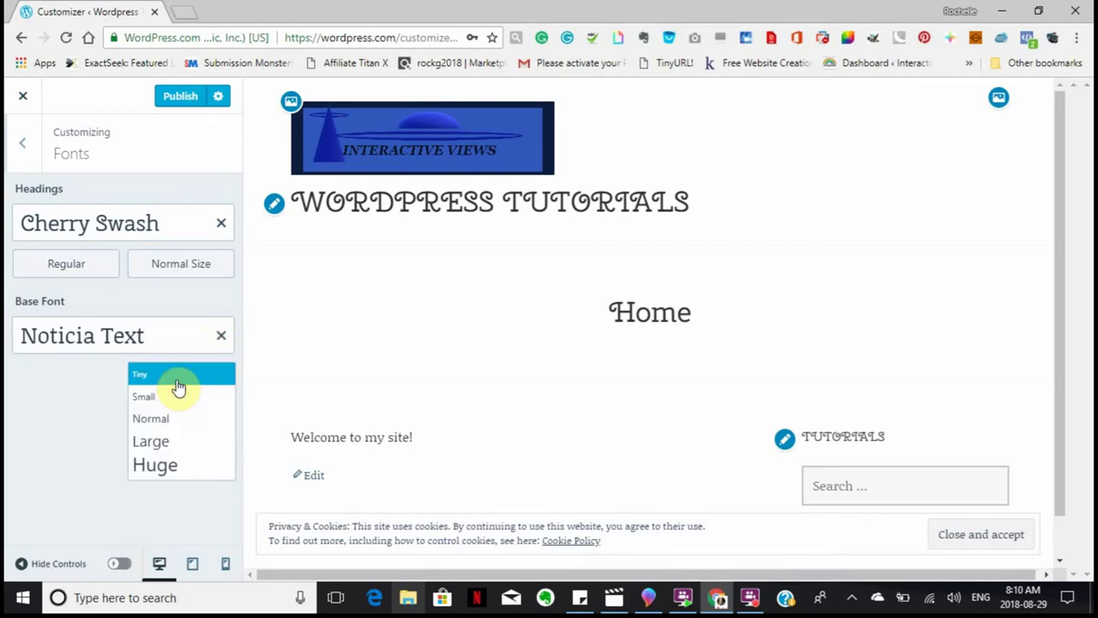
{"action": "left_click", "coordinate": [152, 476]}
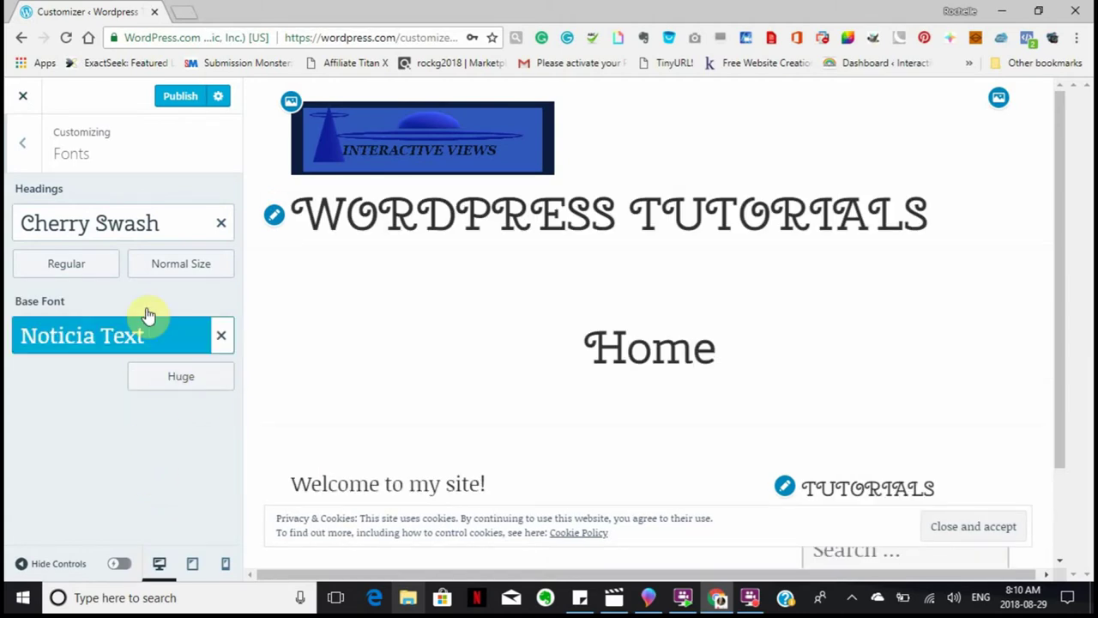
{"action": "left_click", "coordinate": [182, 99]}
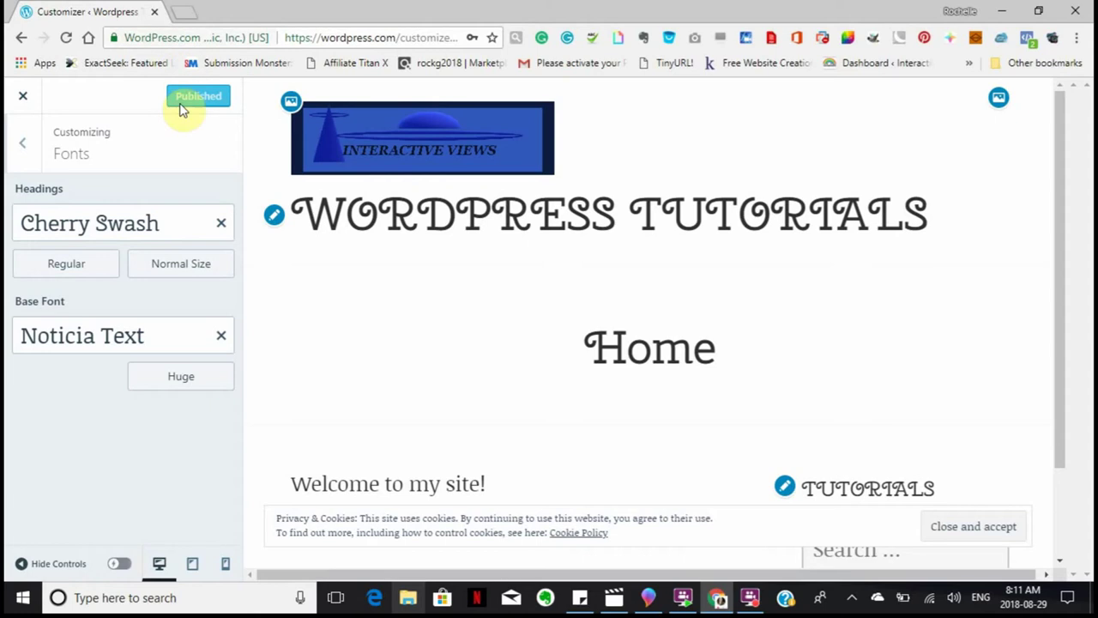
Publish a randomized suggested header, then switch to the third suggested header image
{"action": "left_click", "coordinate": [24, 148]}
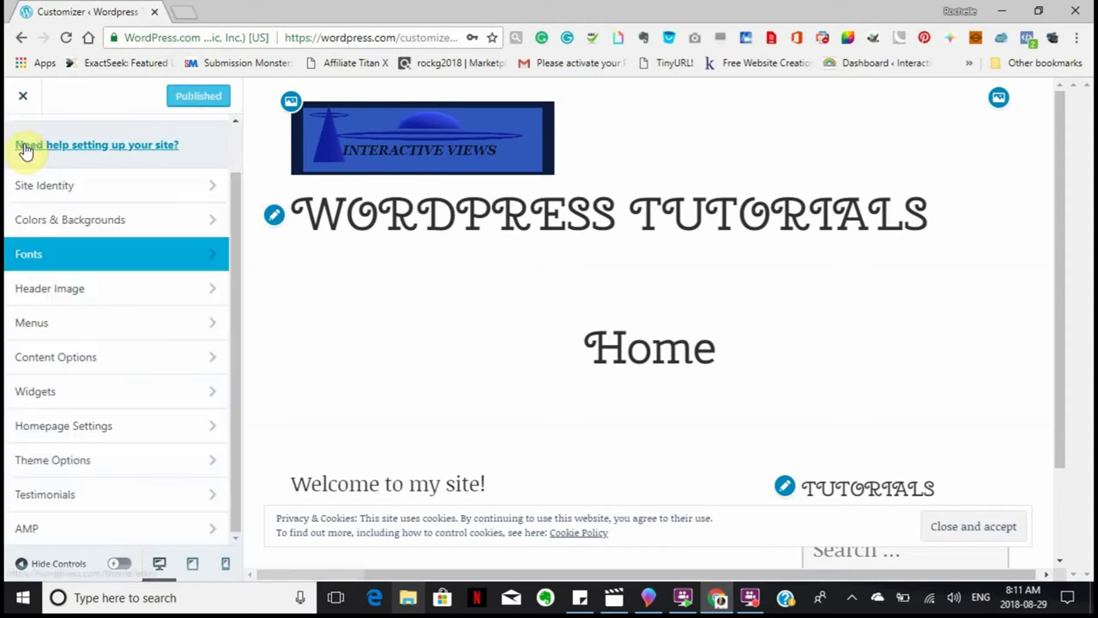
{"action": "left_click", "coordinate": [211, 291]}
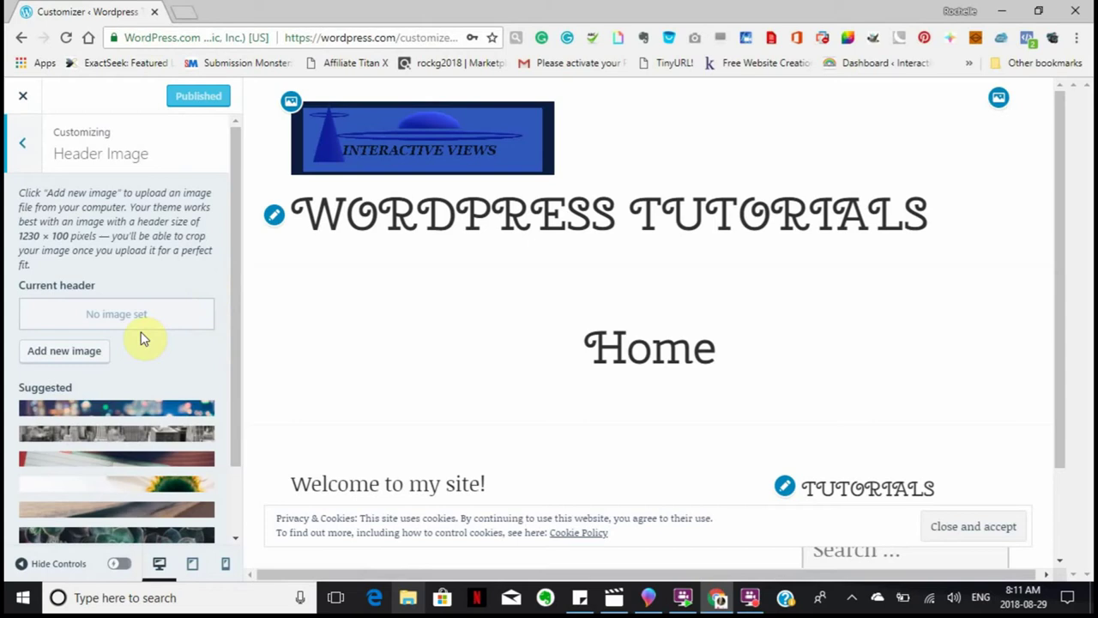
{"action": "scroll", "coordinate": [137, 339], "scroll_direction": "down", "scroll_amount": 2}
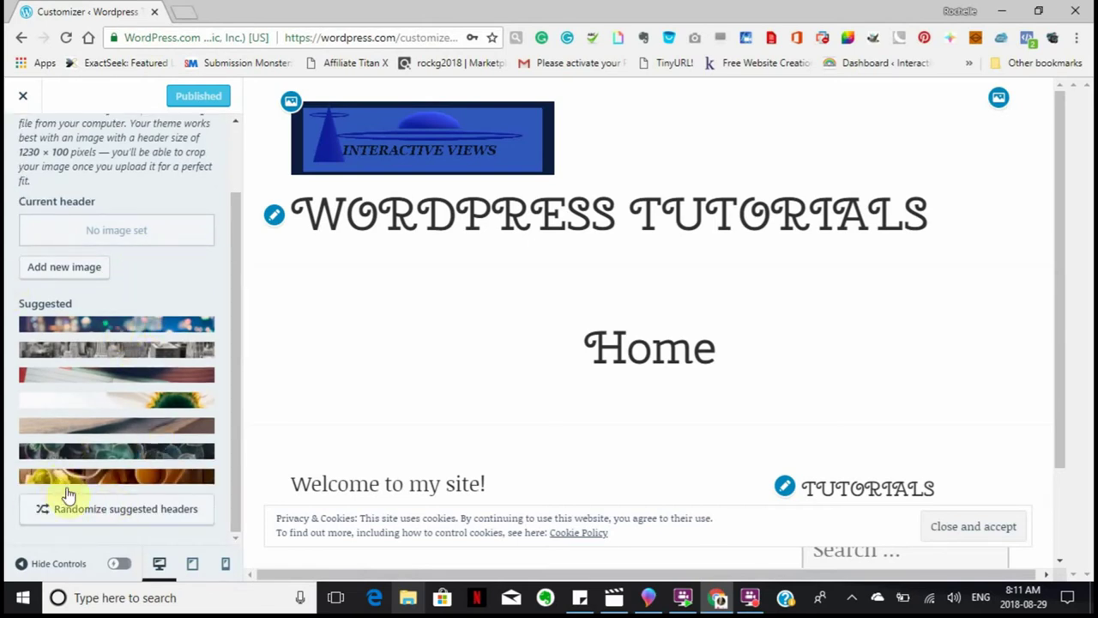
{"action": "left_click", "coordinate": [89, 512]}
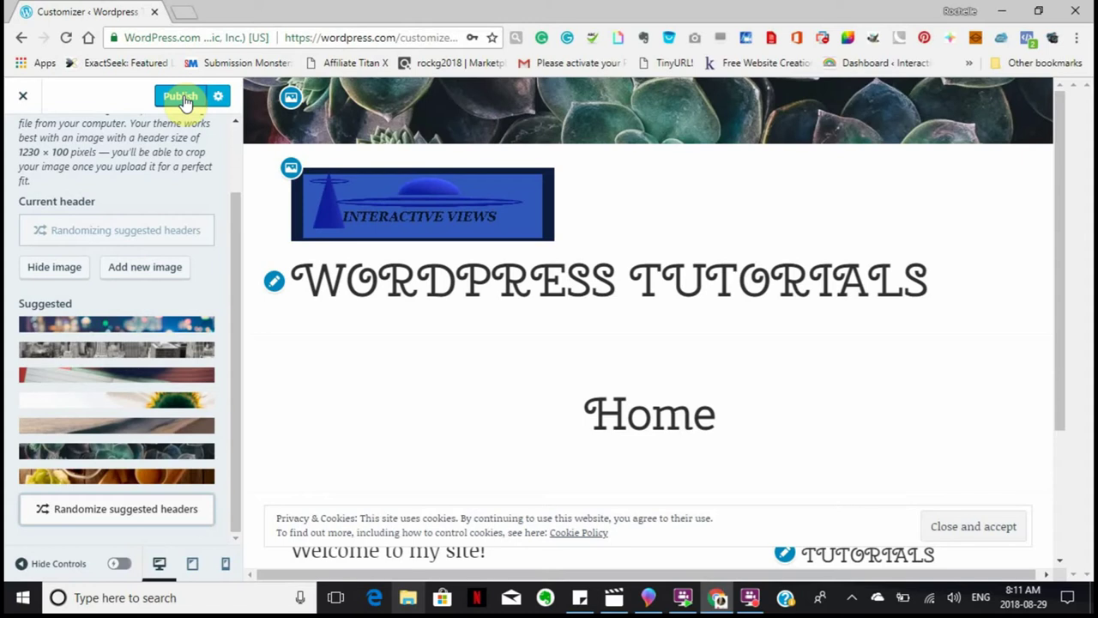
{"action": "left_click", "coordinate": [182, 97]}
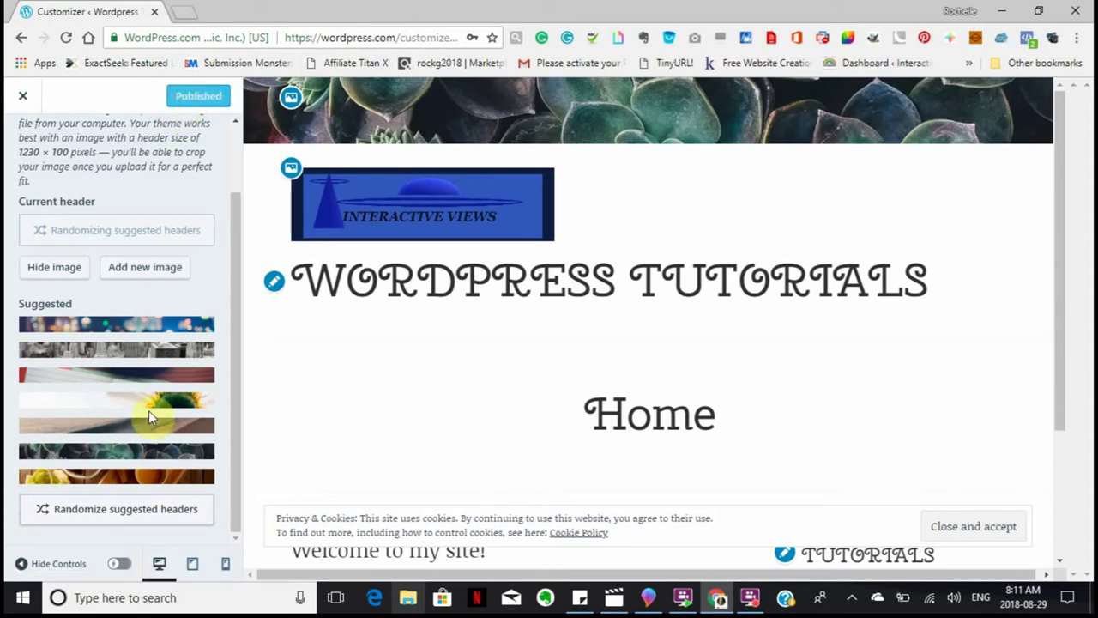
{"action": "left_click", "coordinate": [133, 378]}
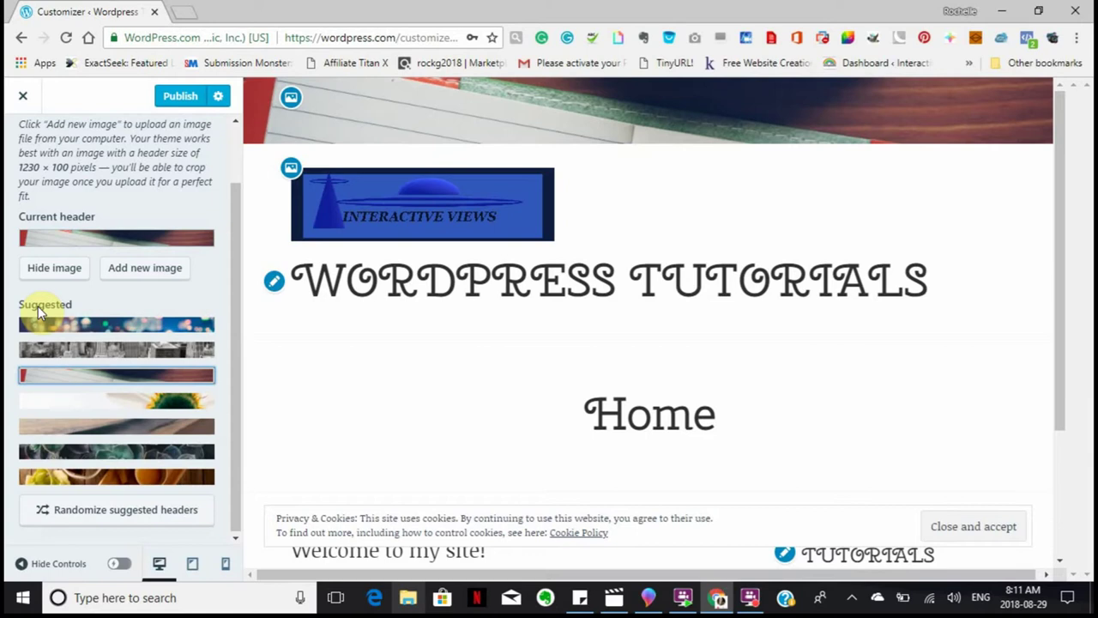
Crop the city-skyline Media Library image to a skyline strip and publish it as header
{"action": "left_click", "coordinate": [152, 271]}
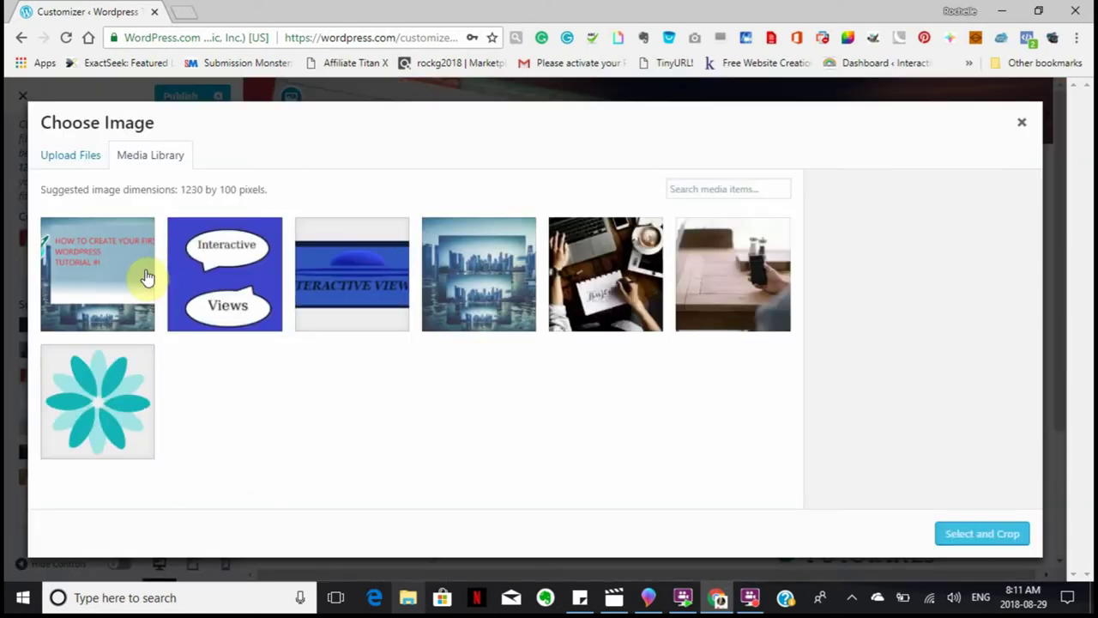
{"action": "left_click", "coordinate": [464, 304]}
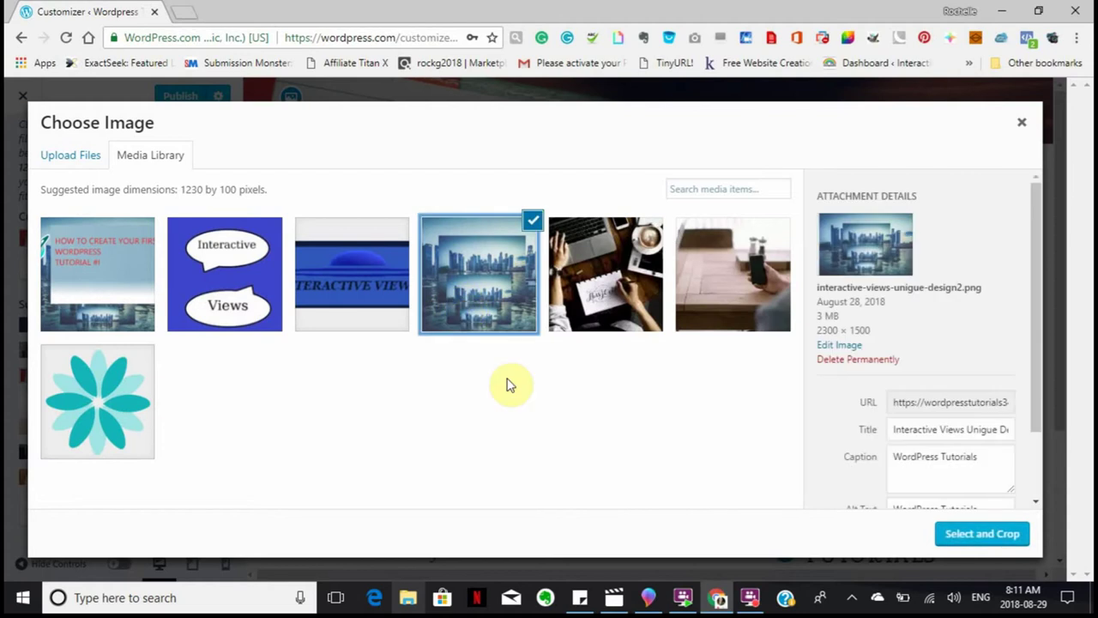
{"action": "left_click", "coordinate": [983, 536]}
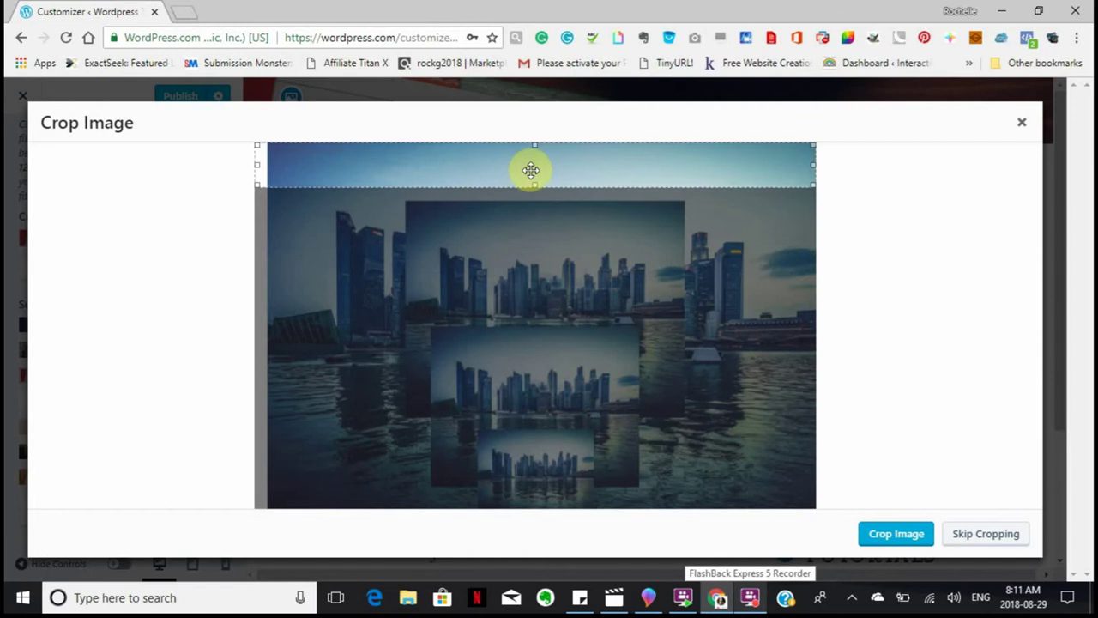
{"action": "left_click_drag", "start_coordinate": [529, 167], "coordinate": [514, 294]}
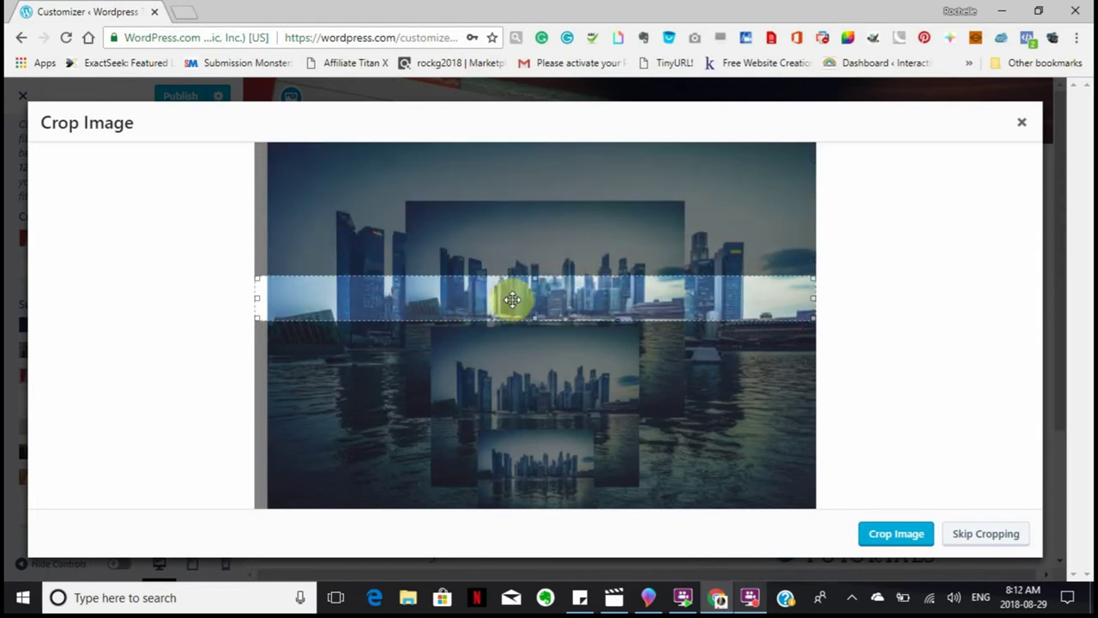
{"action": "left_click_drag", "start_coordinate": [513, 299], "coordinate": [514, 281]}
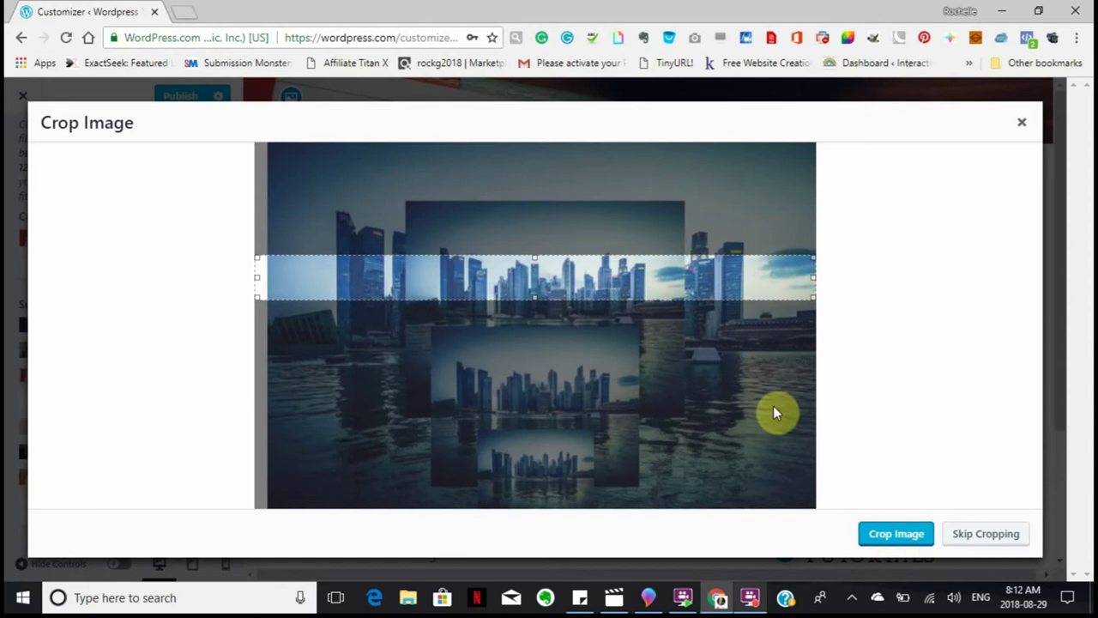
{"action": "left_click_drag", "start_coordinate": [562, 285], "coordinate": [580, 298]}
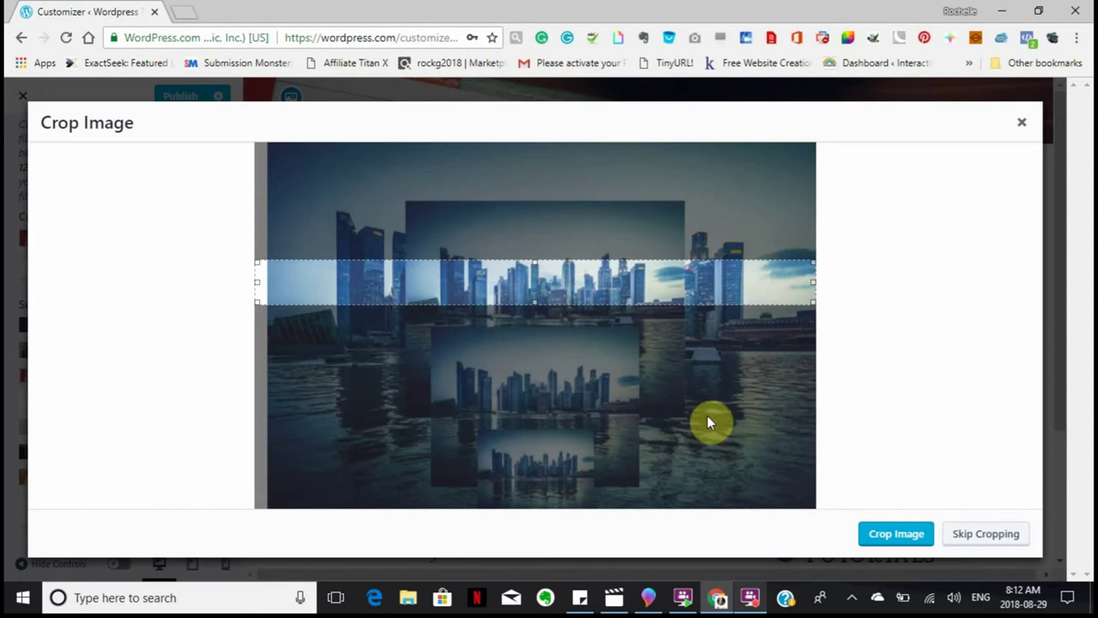
{"action": "left_click", "coordinate": [888, 536]}
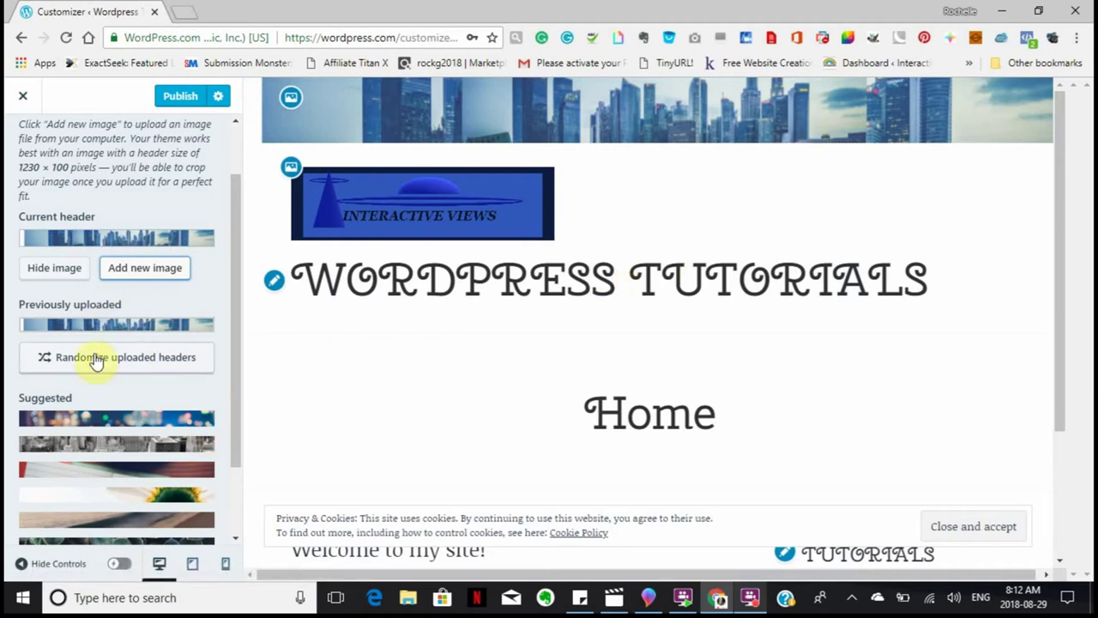
{"action": "left_click", "coordinate": [181, 98]}
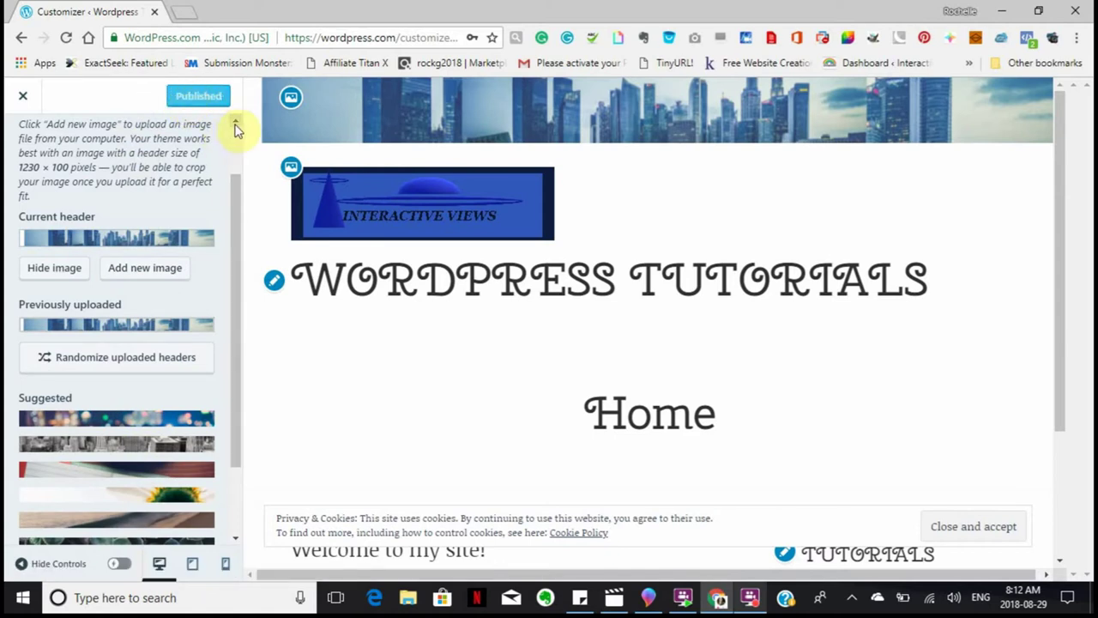
{"action": "scroll", "coordinate": [236, 127], "scroll_direction": "up", "scroll_amount": 1}
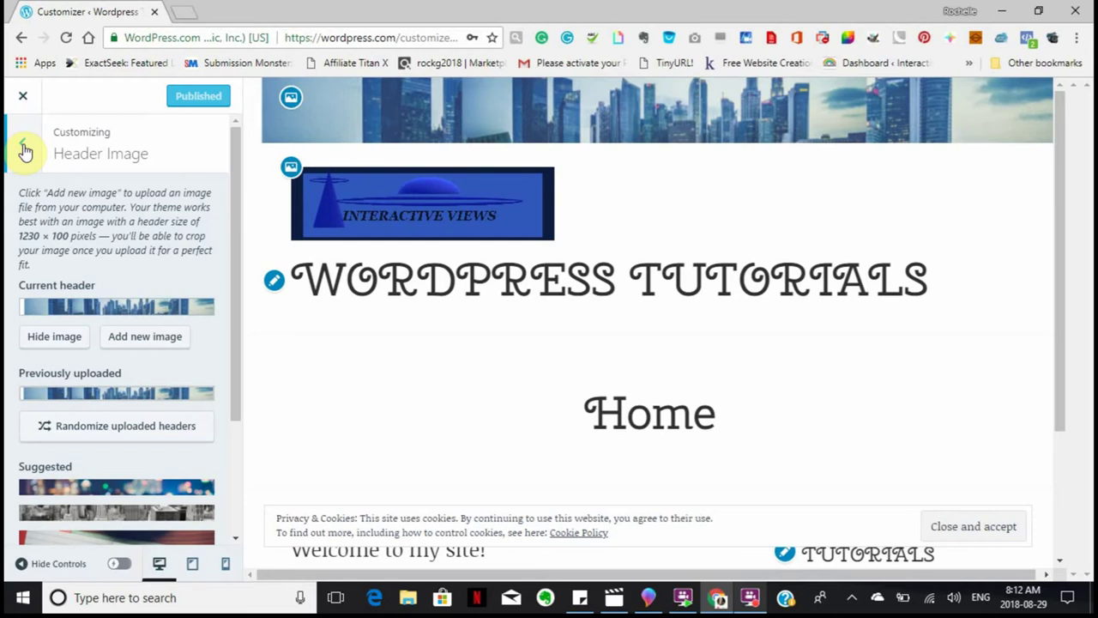
From the main Customizer sections, open the Primary menu under Menus
{"action": "left_click", "coordinate": [24, 148]}
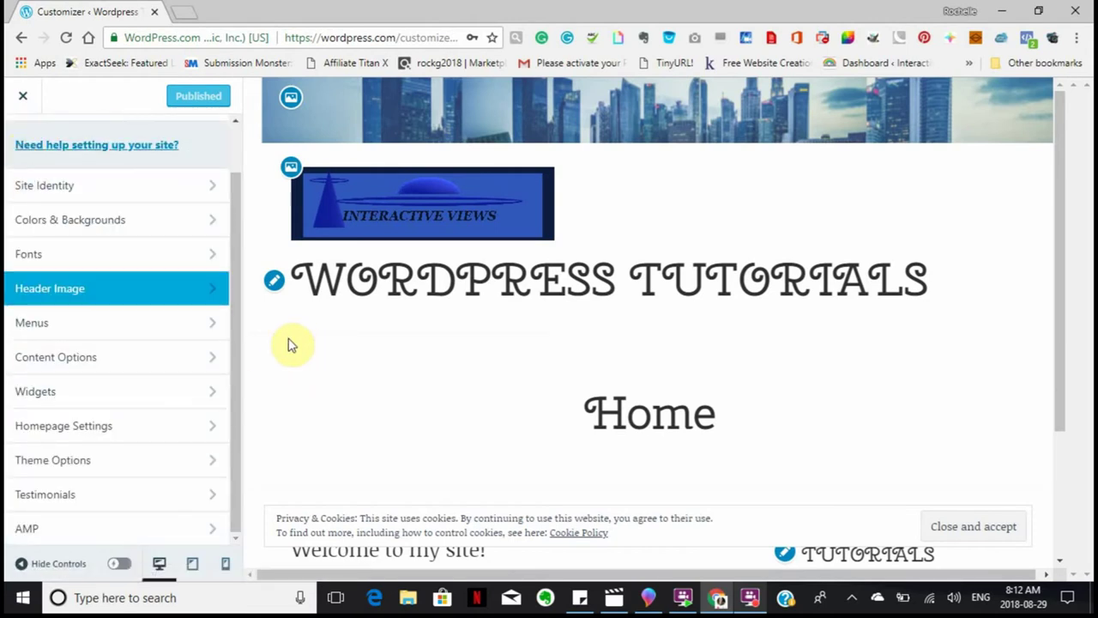
{"action": "scroll", "coordinate": [262, 331], "scroll_direction": "down", "scroll_amount": 1}
{"action": "scroll", "coordinate": [257, 331], "scroll_direction": "up", "scroll_amount": 1}
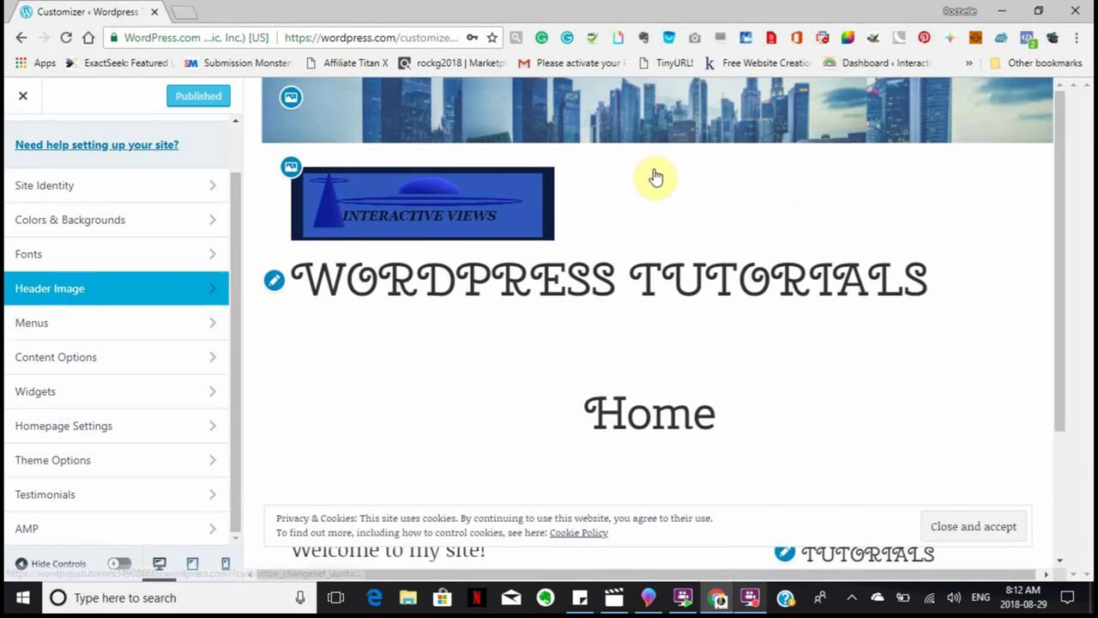
{"action": "left_click", "coordinate": [207, 329]}
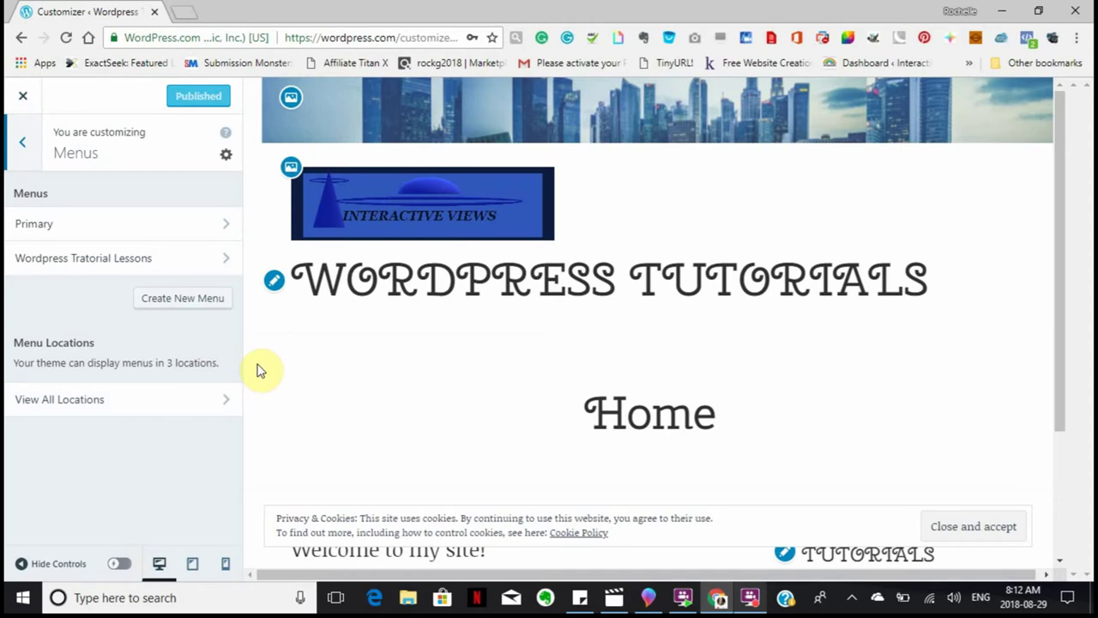
{"action": "scroll", "coordinate": [268, 386], "scroll_direction": "down", "scroll_amount": 1}
{"action": "scroll", "coordinate": [269, 385], "scroll_direction": "up", "scroll_amount": 1}
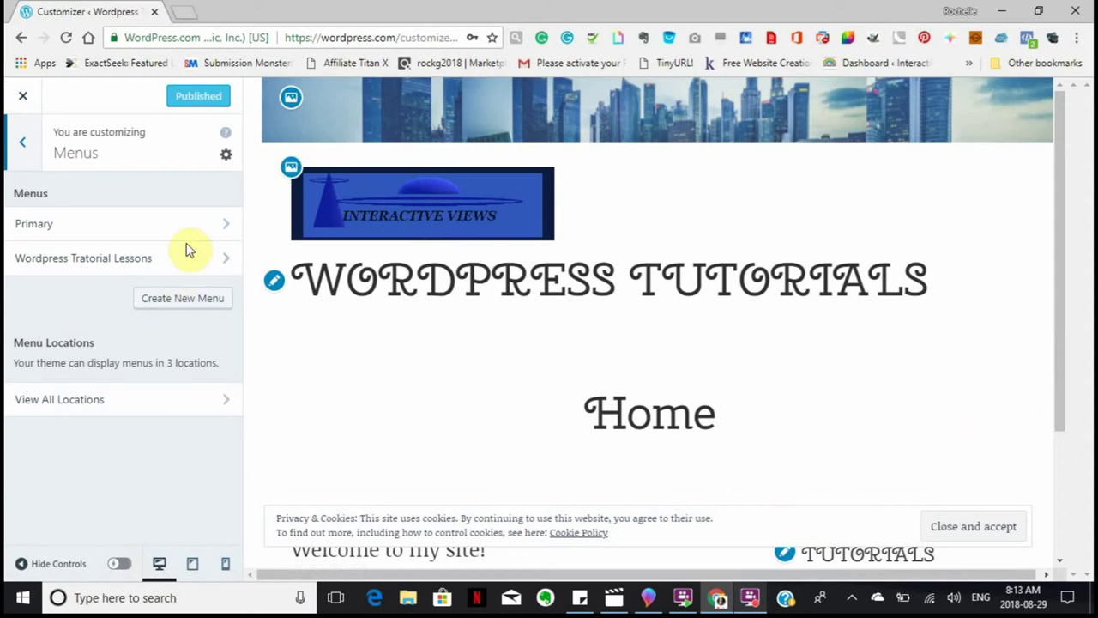
{"action": "left_click", "coordinate": [229, 229]}
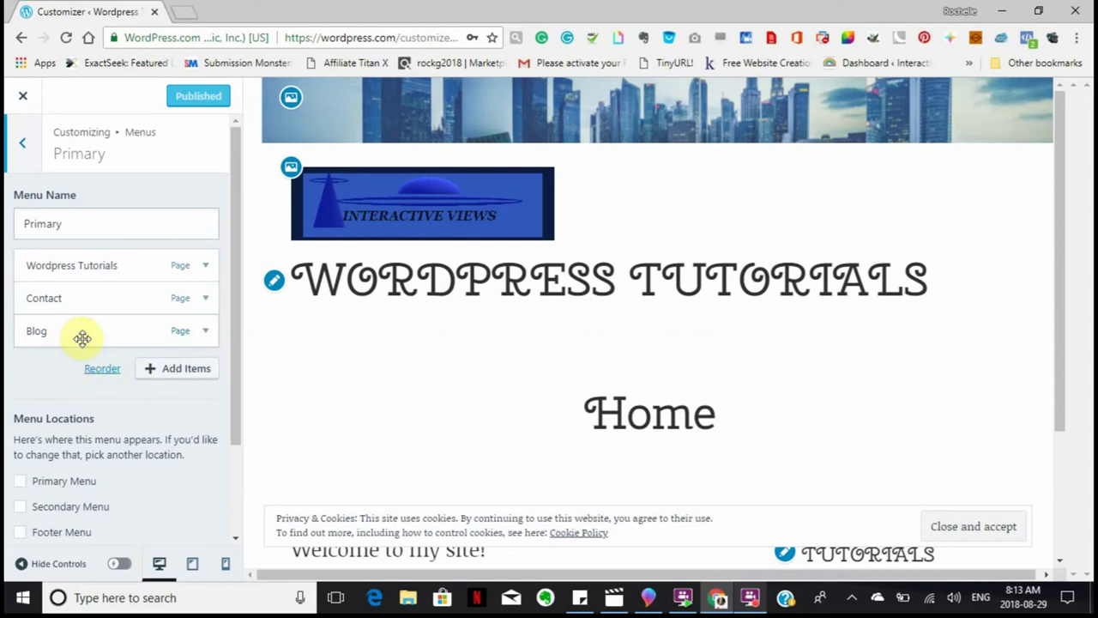
Drag Contact above Wordpress Tutorials in the Primary menu and publish the new order
{"action": "left_click_drag", "start_coordinate": [109, 295], "coordinate": [117, 266]}
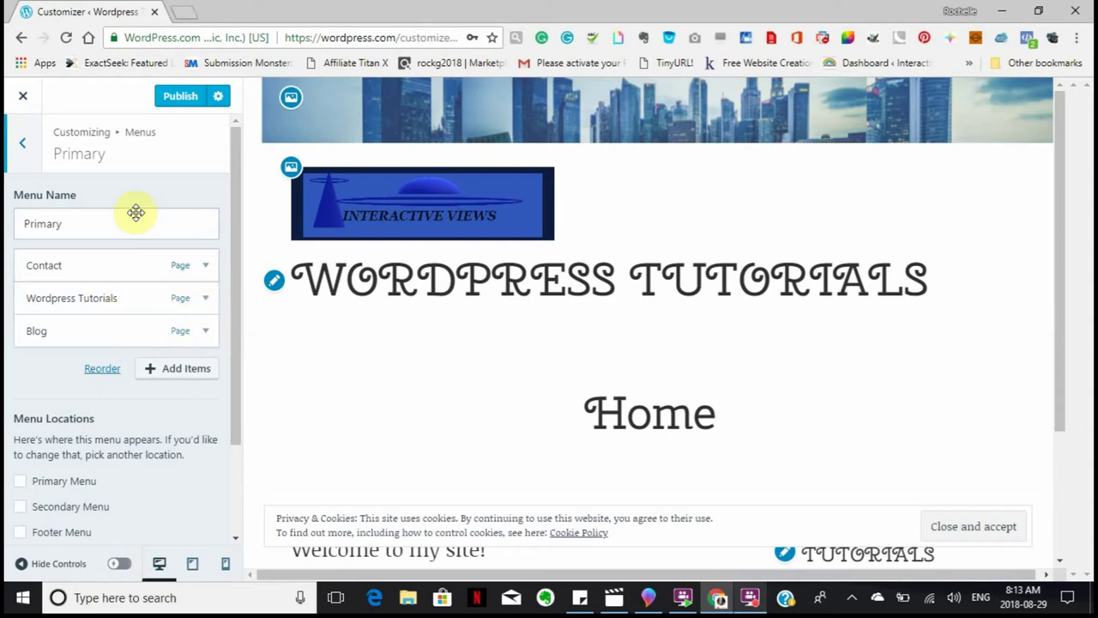
{"action": "left_click", "coordinate": [172, 97]}
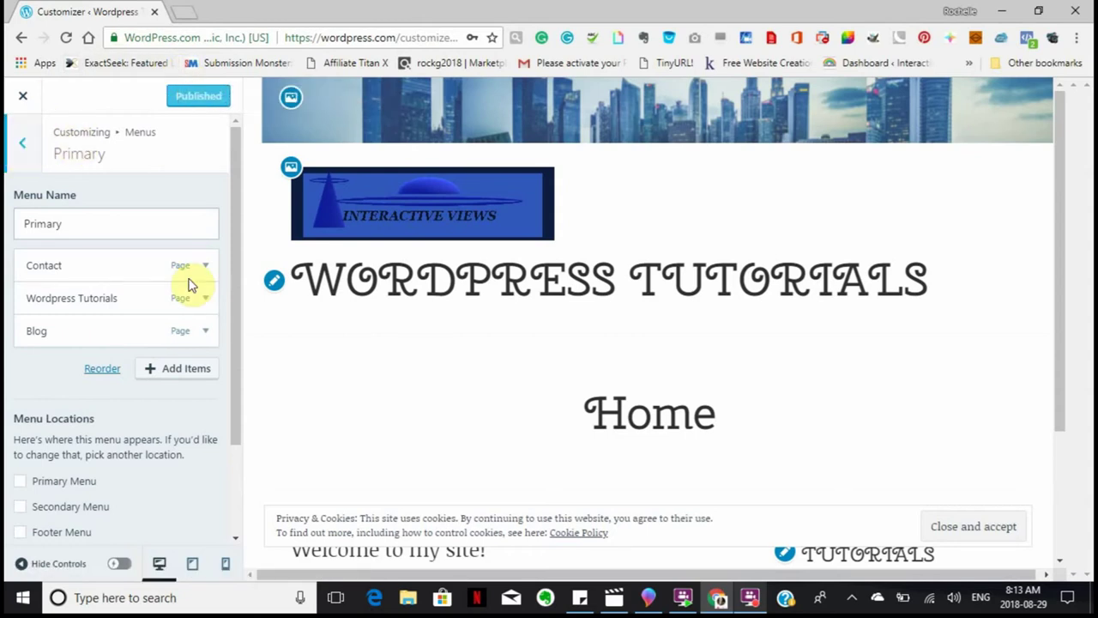
{"action": "scroll", "coordinate": [103, 294], "scroll_direction": "down", "scroll_amount": 1}
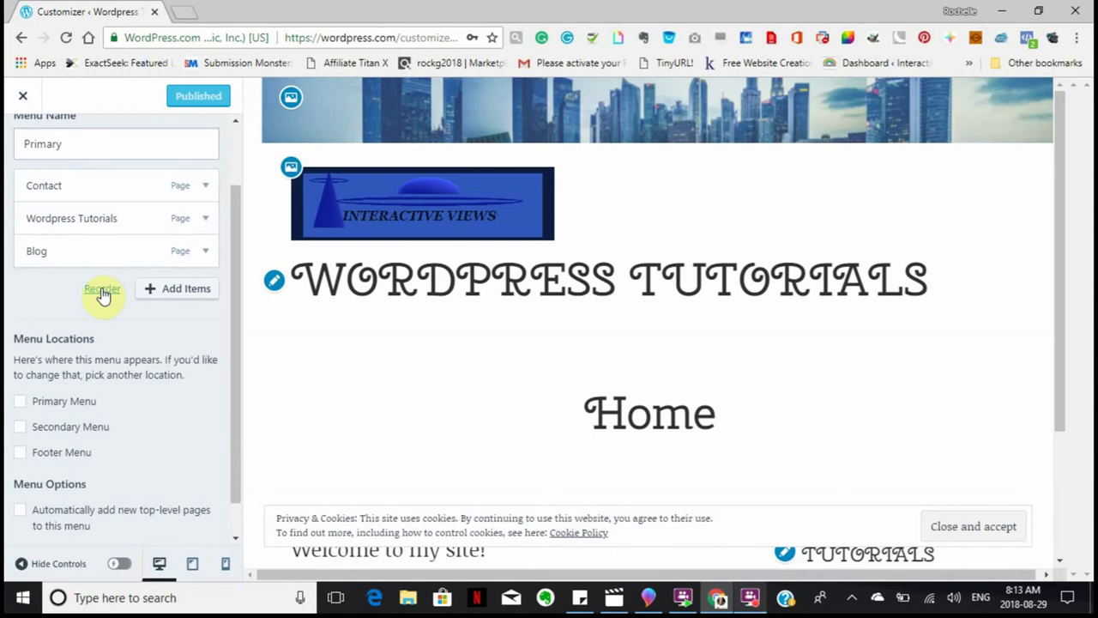
{"action": "scroll", "coordinate": [103, 293], "scroll_direction": "down", "scroll_amount": 1}
{"action": "scroll", "coordinate": [119, 369], "scroll_direction": "up", "scroll_amount": 3}
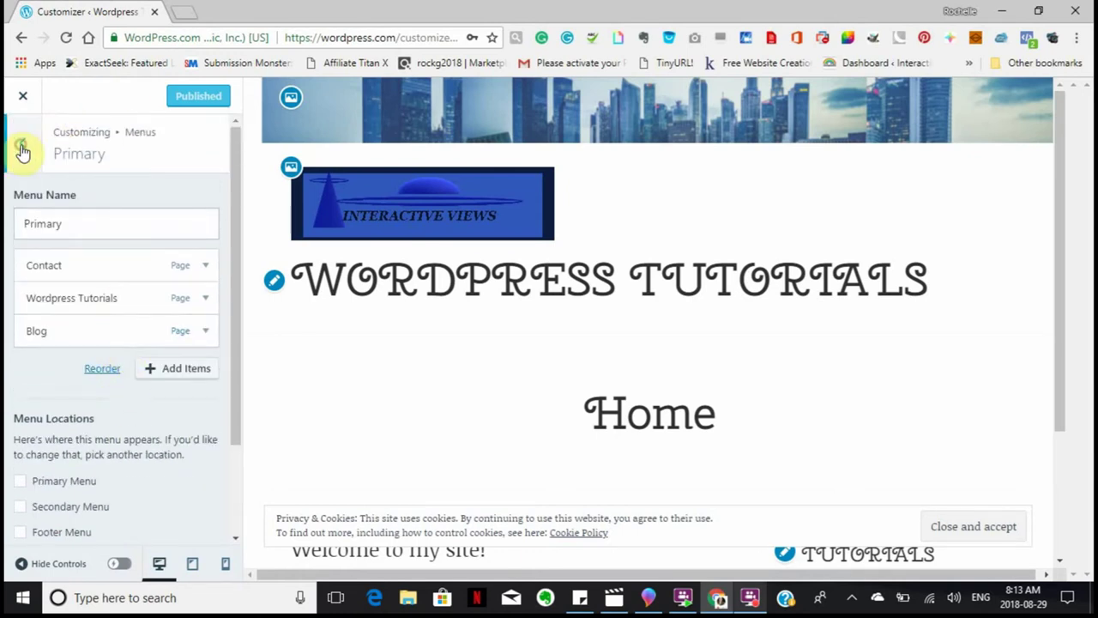
Back out of Menus to the main sections and open Content Options
{"action": "left_click", "coordinate": [22, 148]}
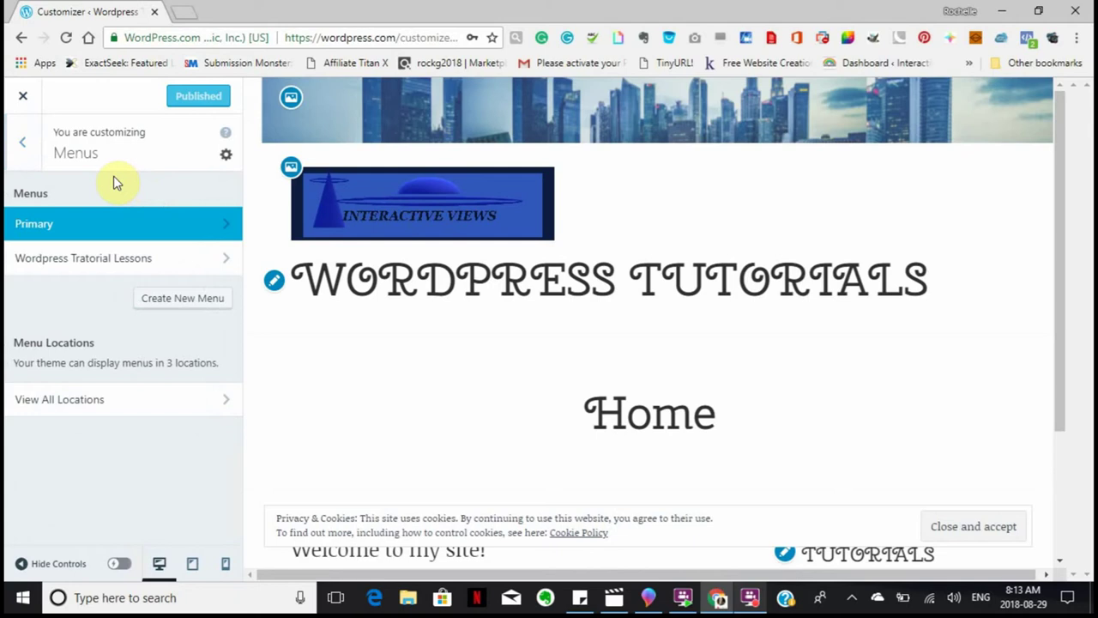
{"action": "left_click", "coordinate": [22, 153]}
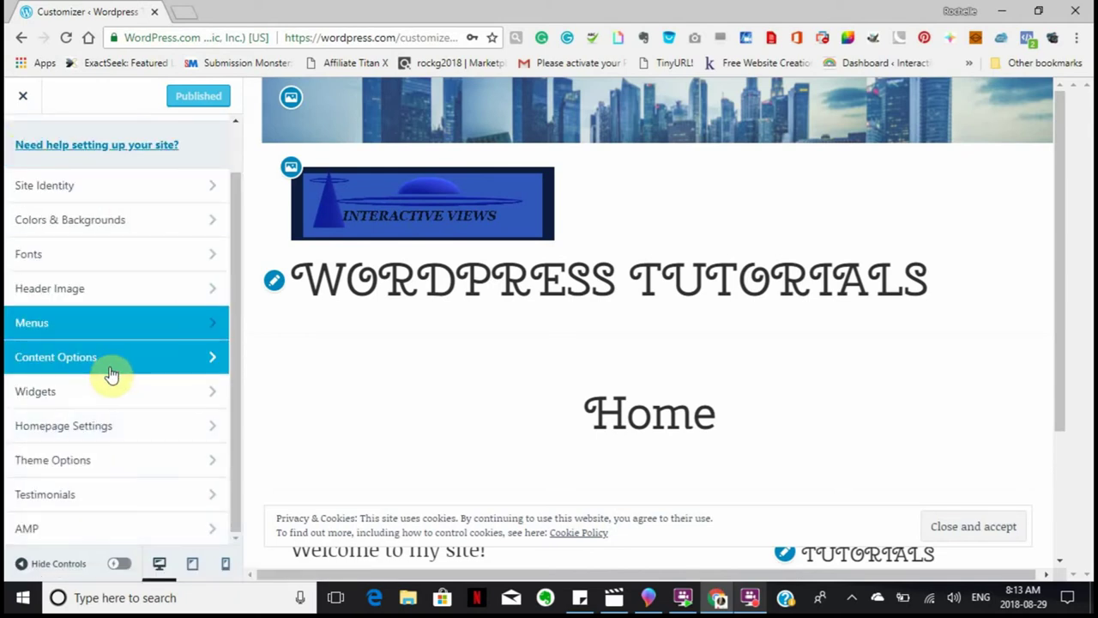
{"action": "left_click", "coordinate": [213, 361]}
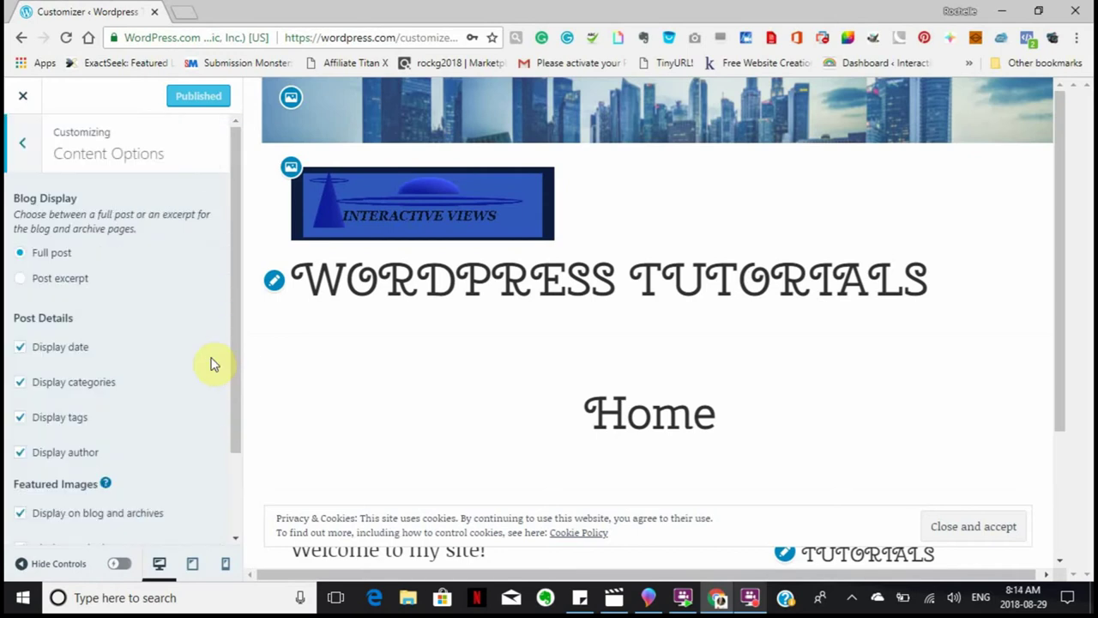
{"action": "scroll", "coordinate": [182, 297], "scroll_direction": "down", "scroll_amount": 1}
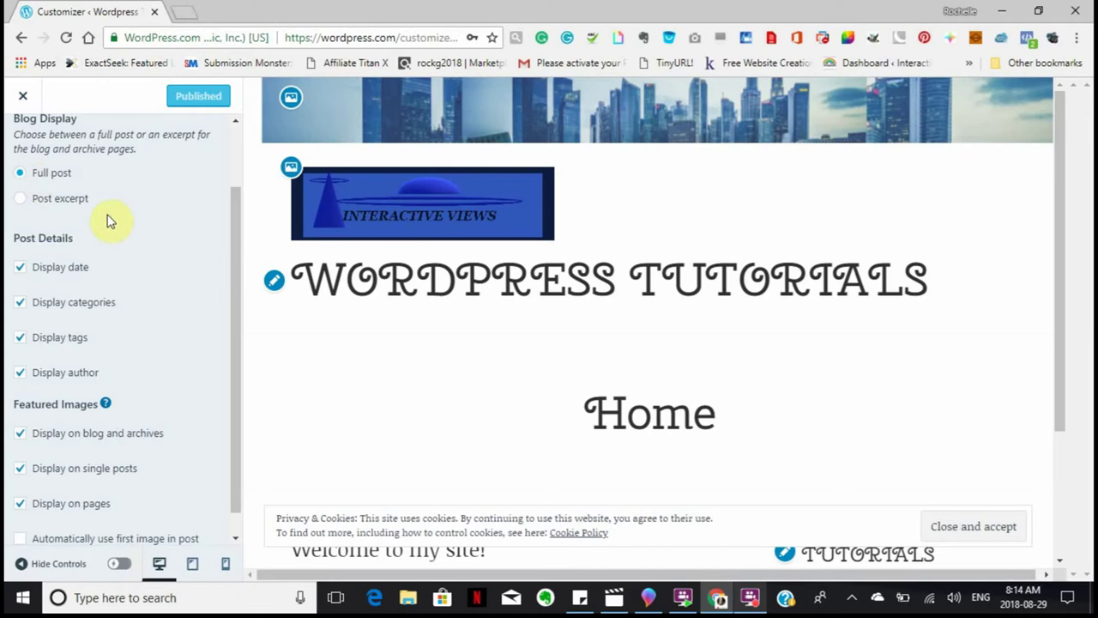
{"action": "scroll", "coordinate": [124, 249], "scroll_direction": "down", "scroll_amount": 1}
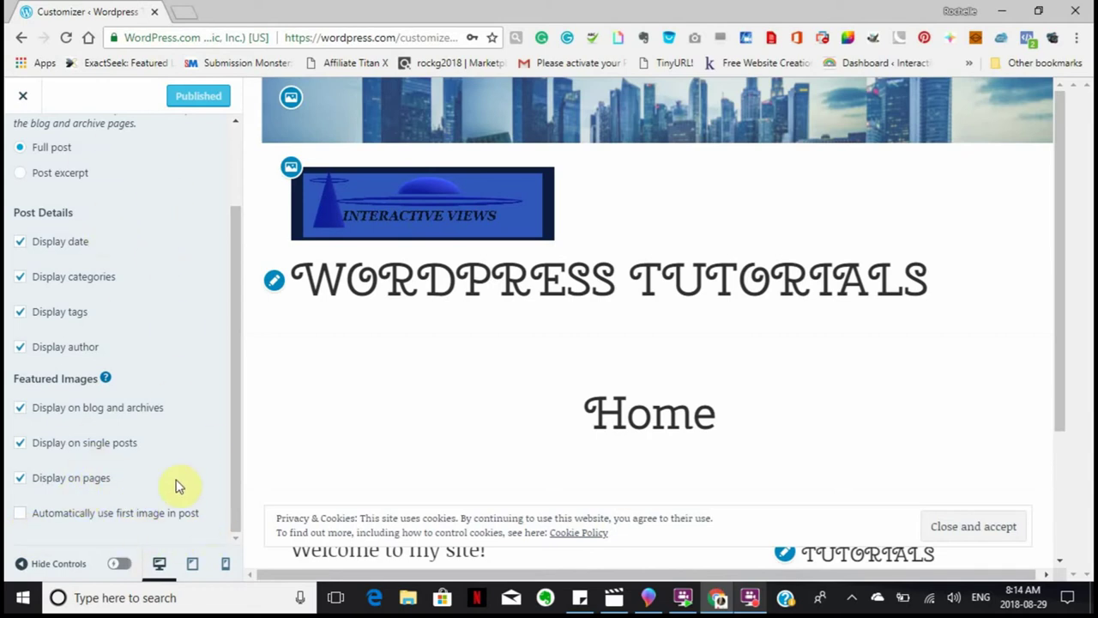
Enable automatically using a post's first image as featured image, publish, and return to the main sections
{"action": "left_click", "coordinate": [18, 514]}
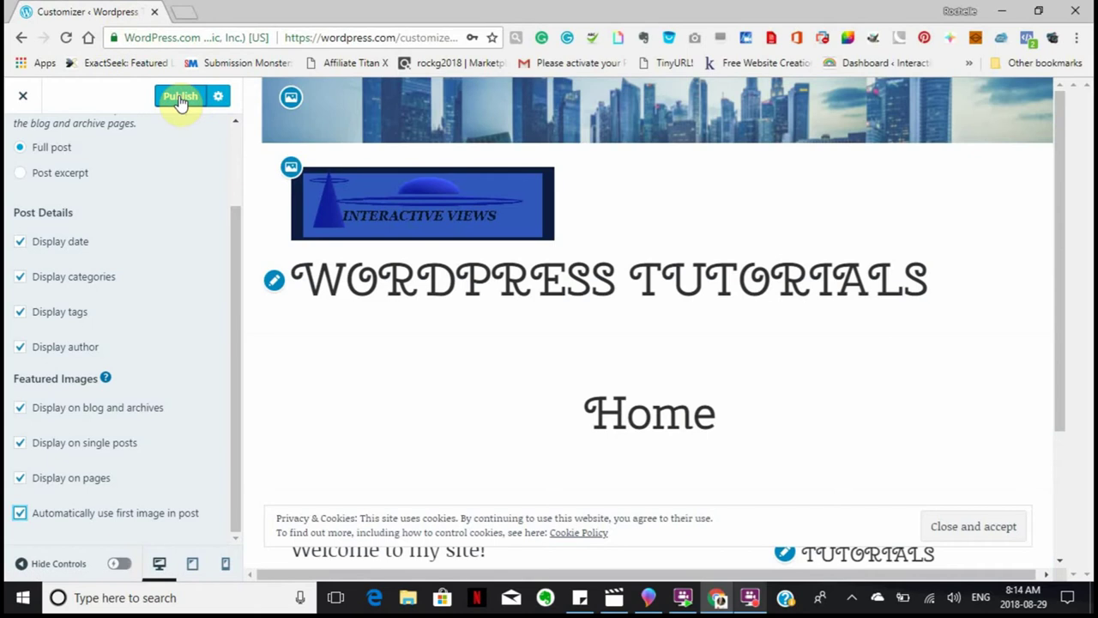
{"action": "left_click", "coordinate": [180, 98]}
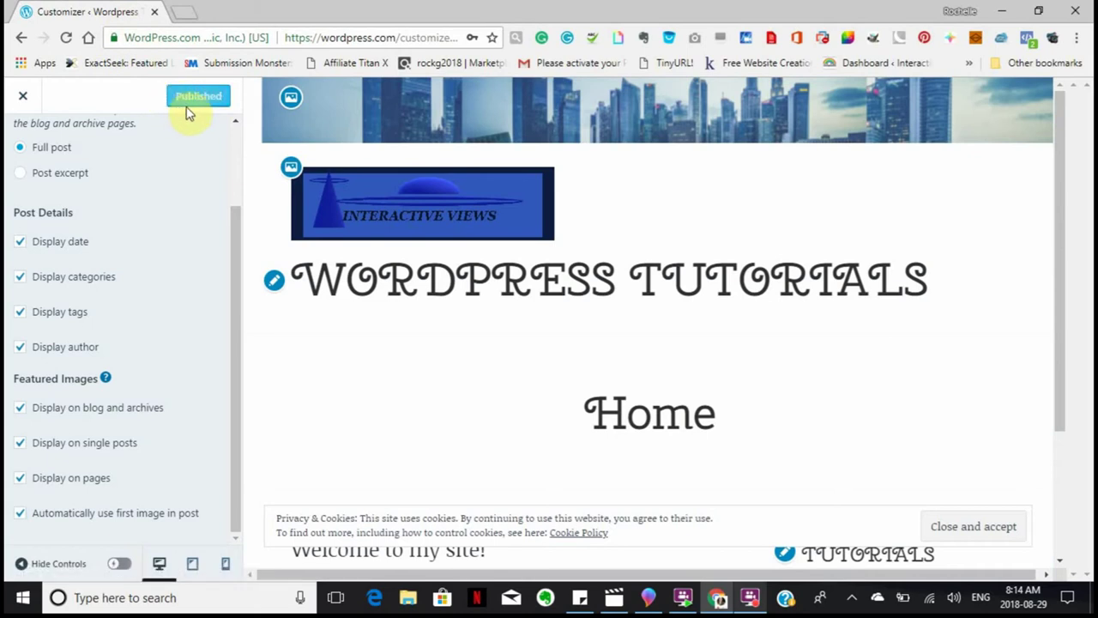
{"action": "left_click", "coordinate": [237, 127]}
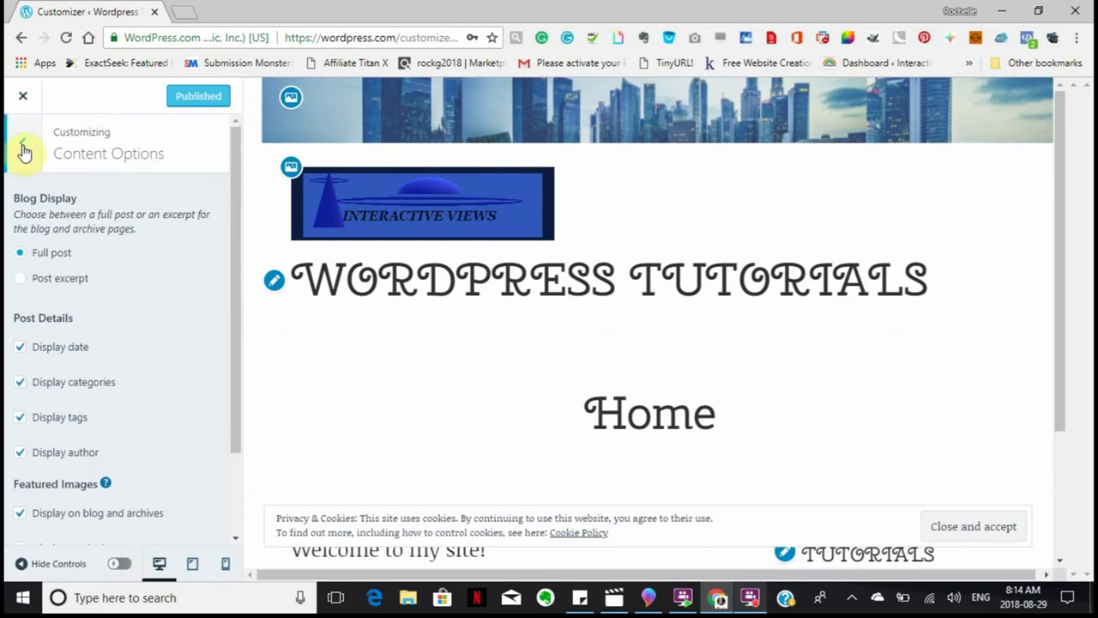
{"action": "left_click", "coordinate": [24, 148]}
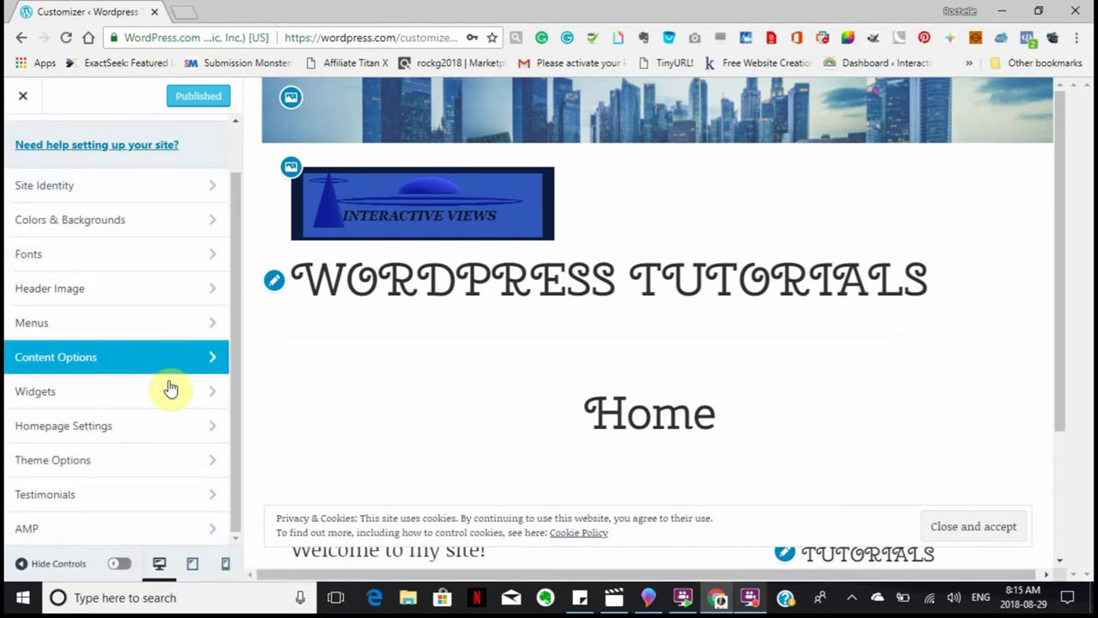
In Widgets > Footer One, add a Blogs I Follow widget showing up to 20 blogs and publish it
{"action": "left_click", "coordinate": [214, 392]}
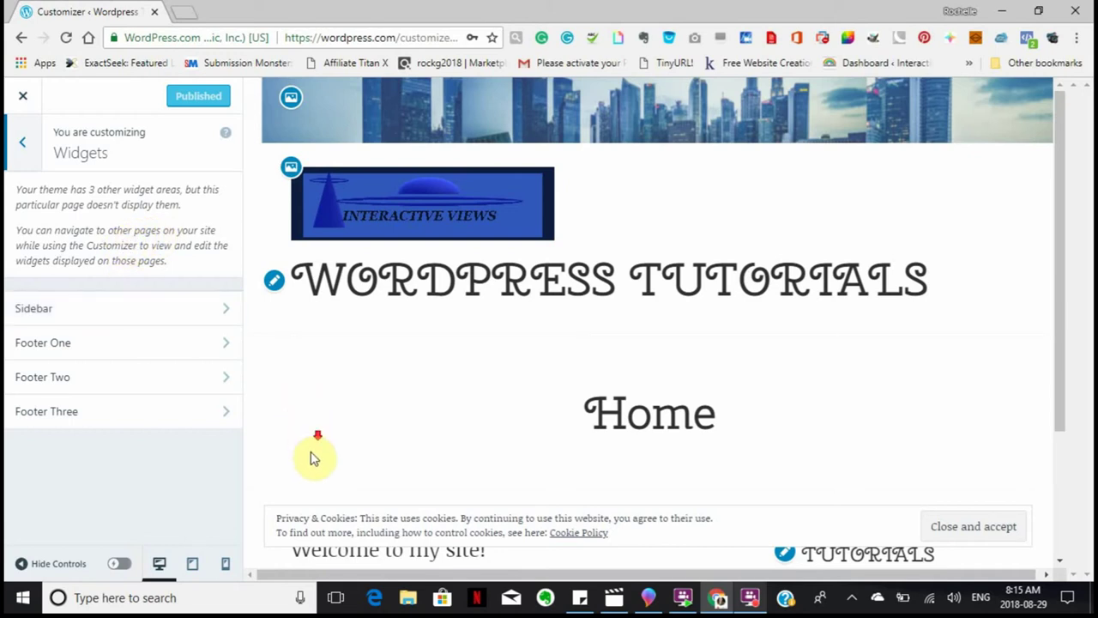
{"action": "scroll", "coordinate": [314, 455], "scroll_direction": "down", "scroll_amount": 2}
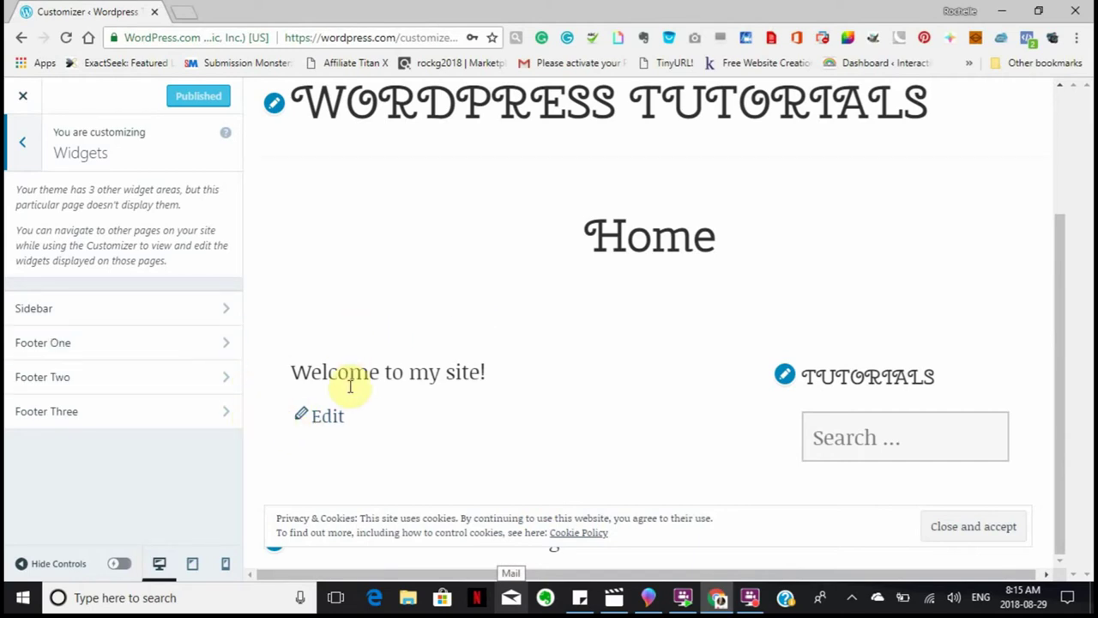
{"action": "left_click", "coordinate": [226, 348]}
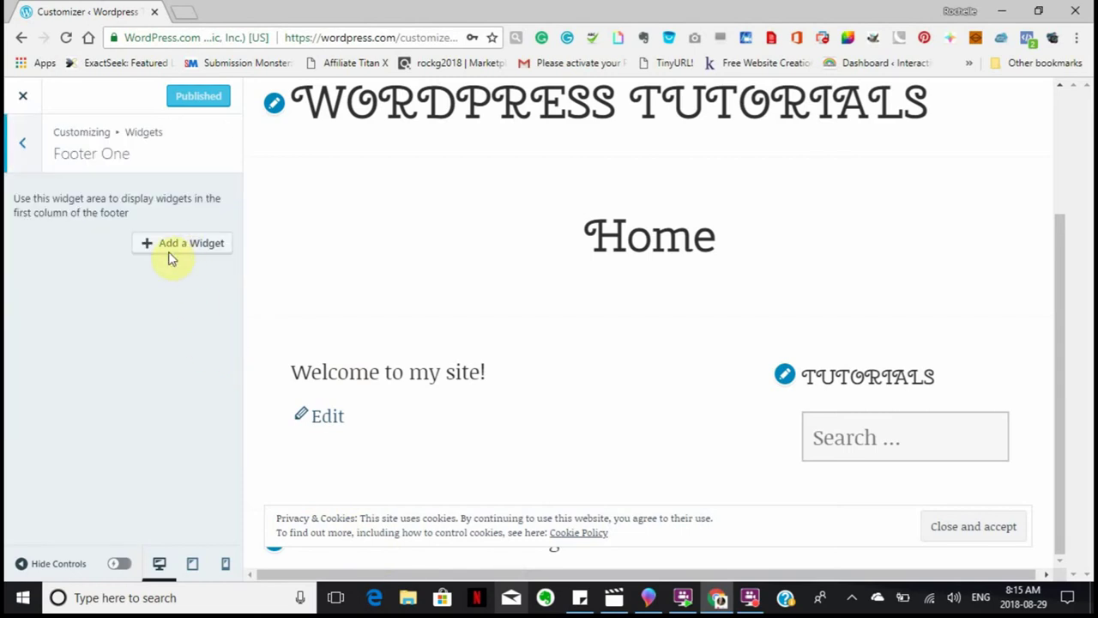
{"action": "left_click", "coordinate": [190, 247]}
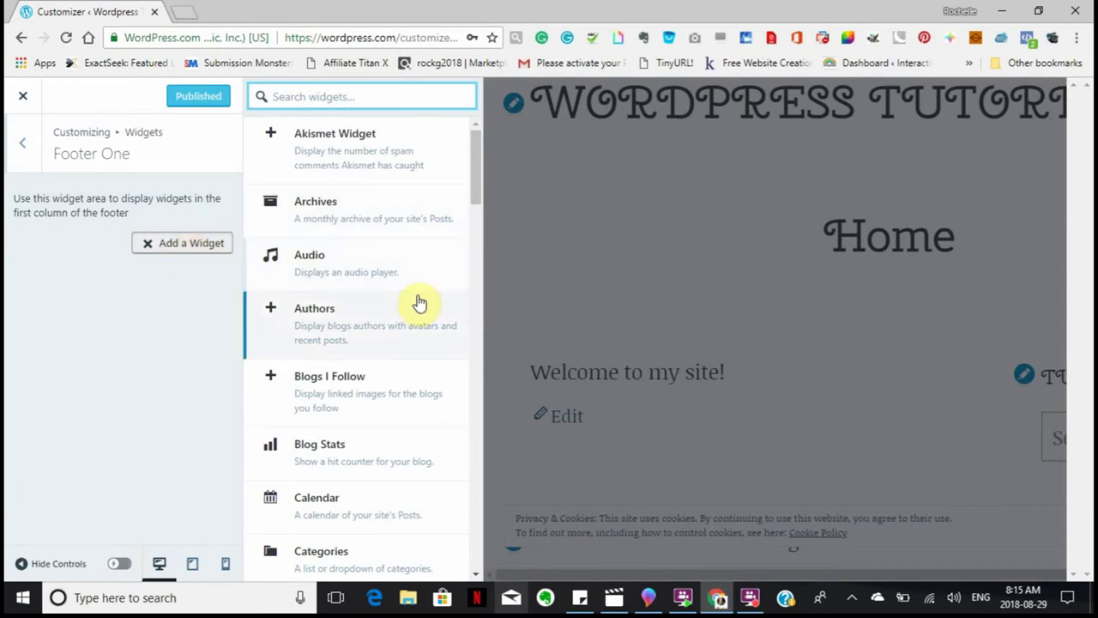
{"action": "left_click", "coordinate": [279, 382]}
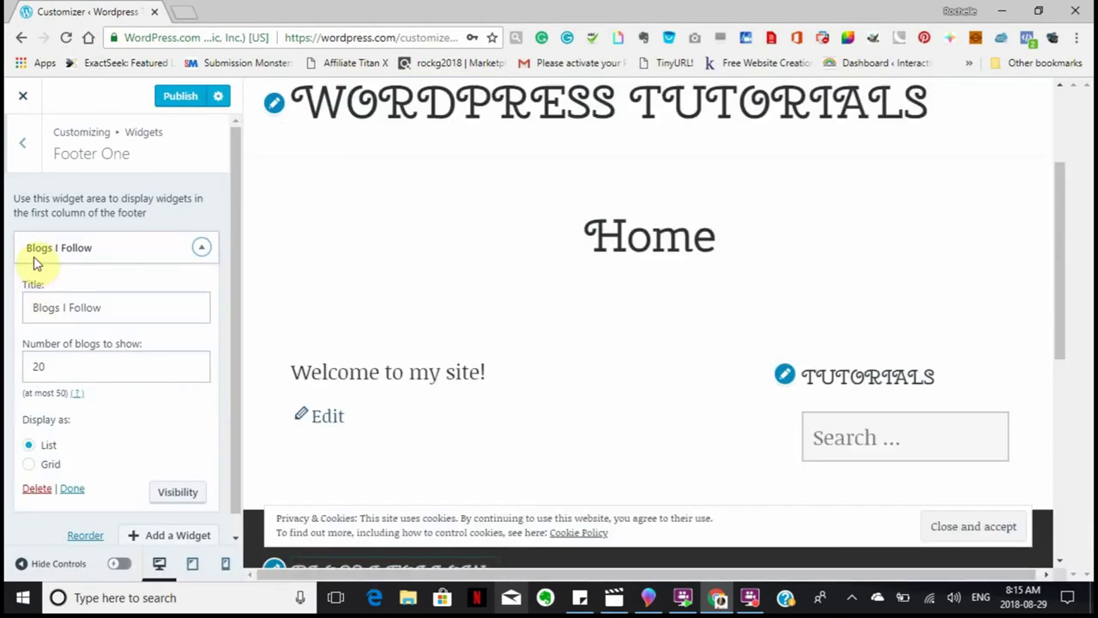
{"action": "left_click", "coordinate": [70, 488]}
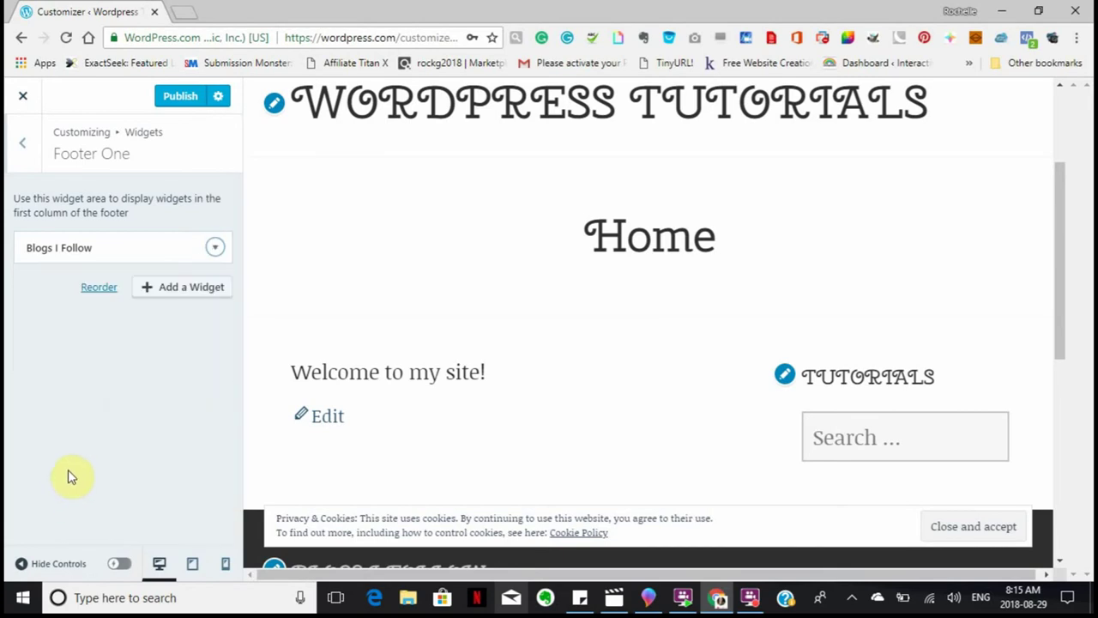
{"action": "left_click", "coordinate": [187, 98]}
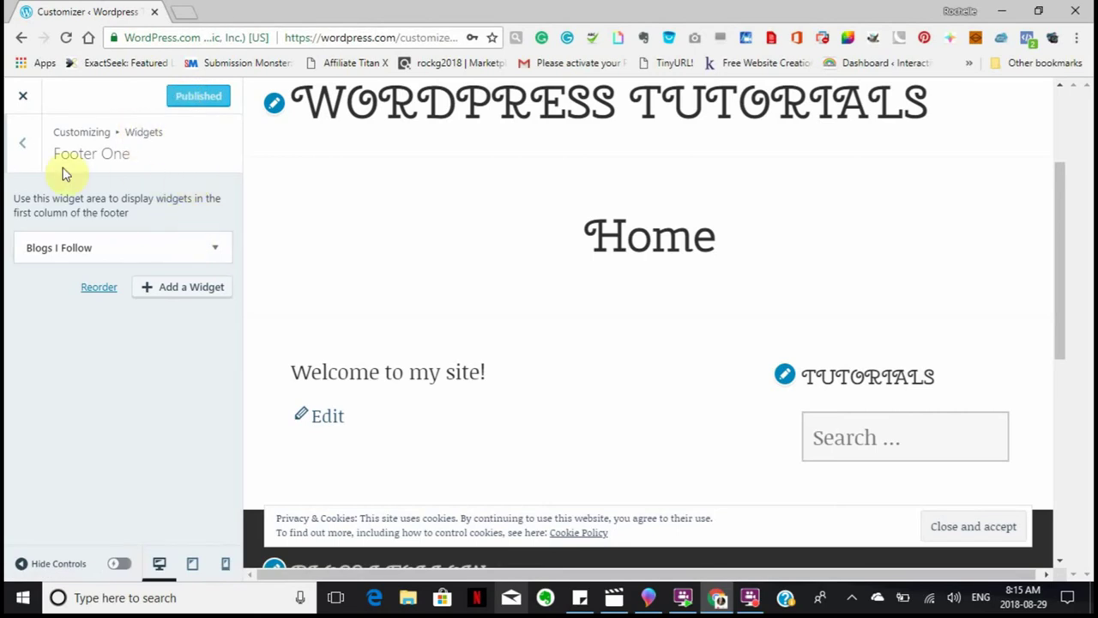
{"action": "left_click", "coordinate": [21, 148]}
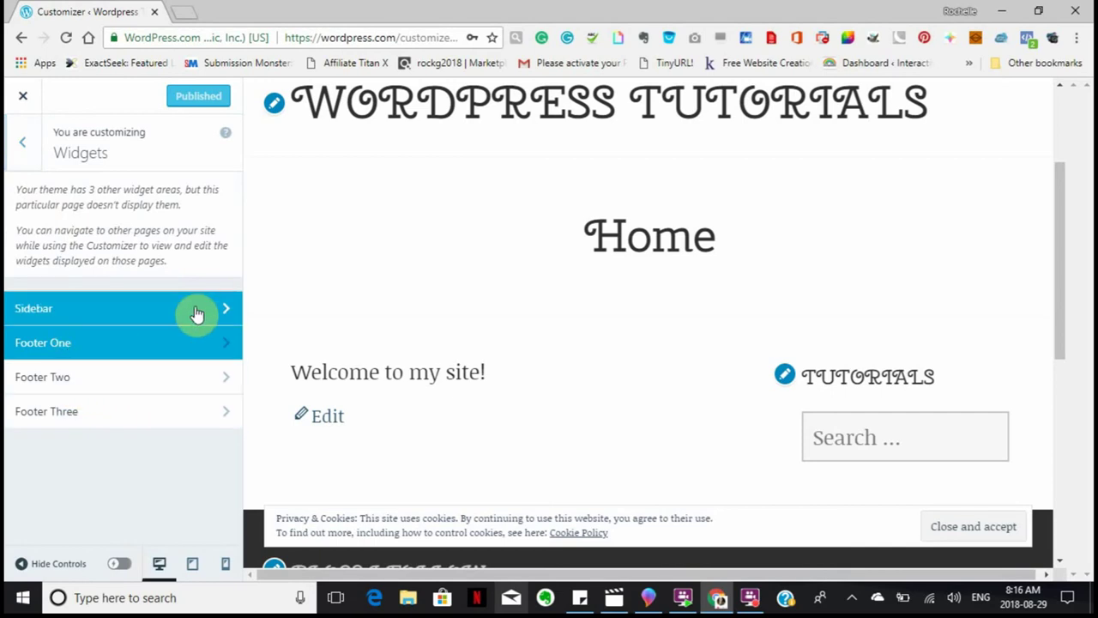
Add a Calendar widget to the Sidebar widget area
{"action": "left_click", "coordinate": [225, 310]}
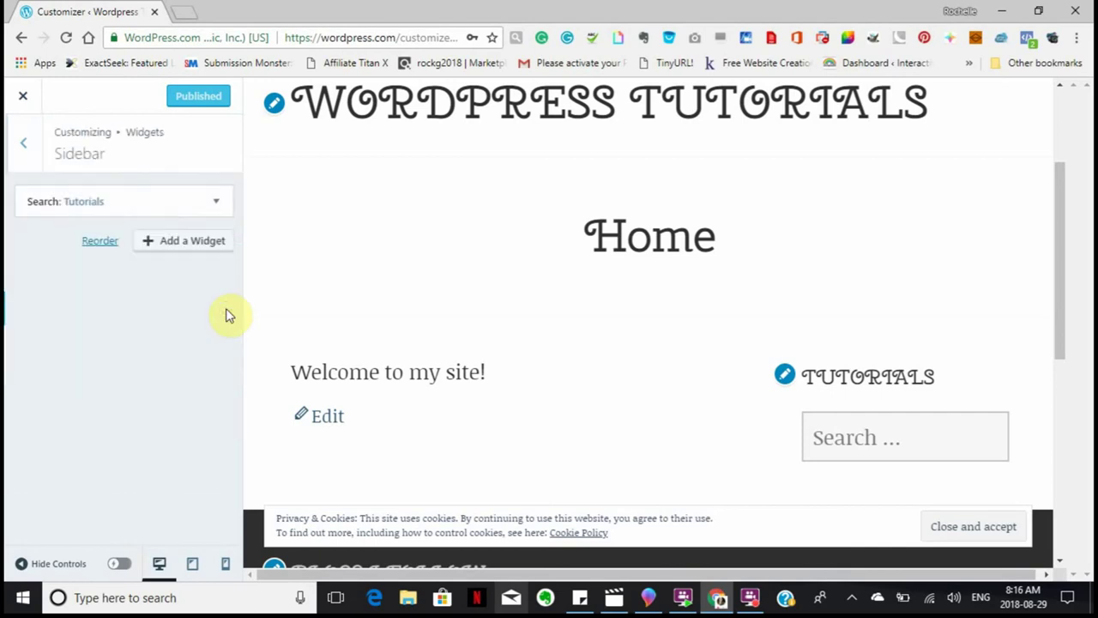
{"action": "left_click", "coordinate": [185, 242]}
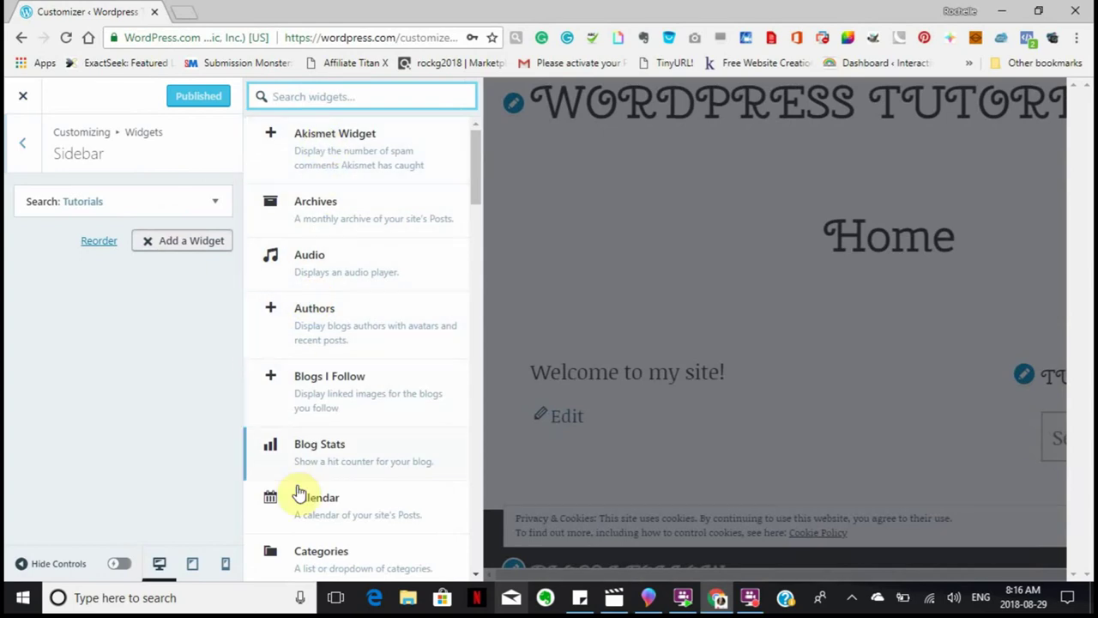
{"action": "scroll", "coordinate": [301, 527], "scroll_direction": "down", "scroll_amount": 2}
{"action": "scroll", "coordinate": [299, 525], "scroll_direction": "down", "scroll_amount": 3}
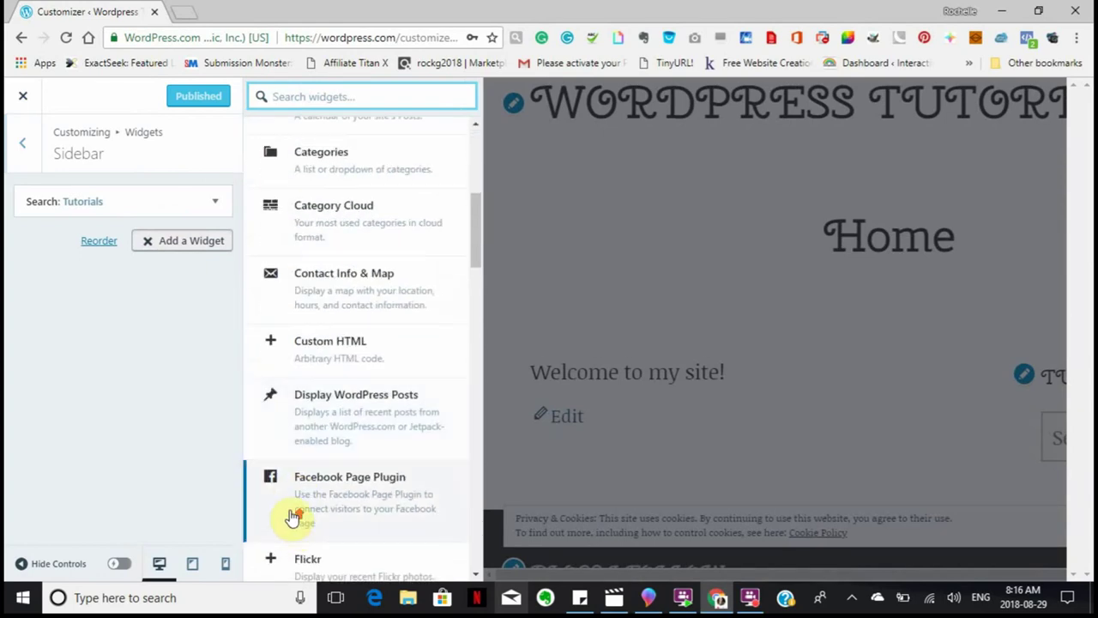
{"action": "scroll", "coordinate": [289, 510], "scroll_direction": "up", "scroll_amount": 1}
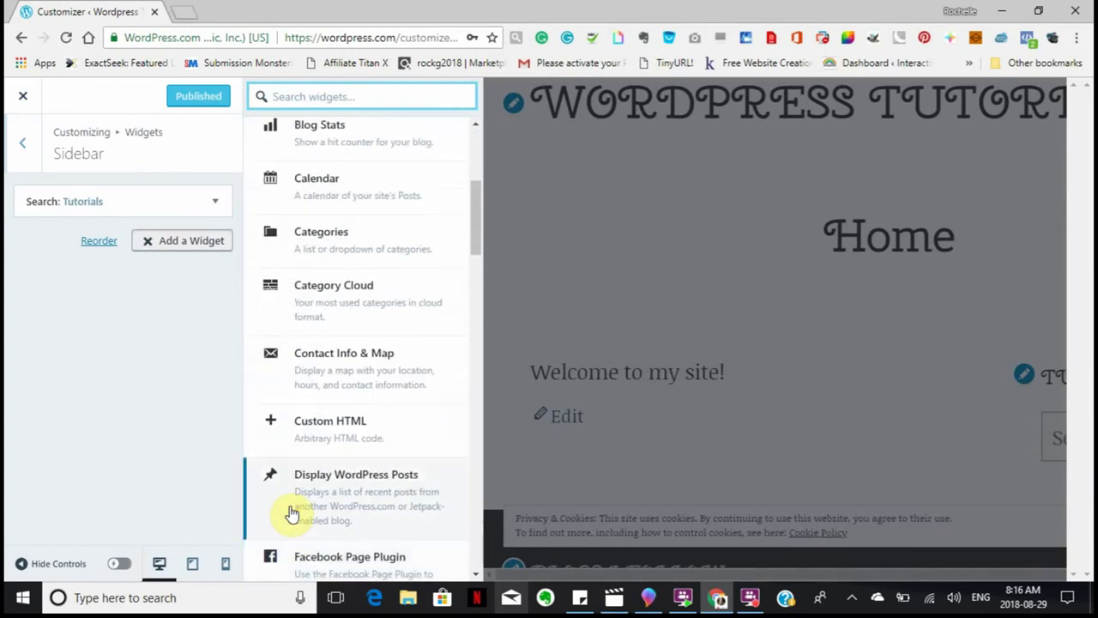
{"action": "left_click", "coordinate": [273, 187]}
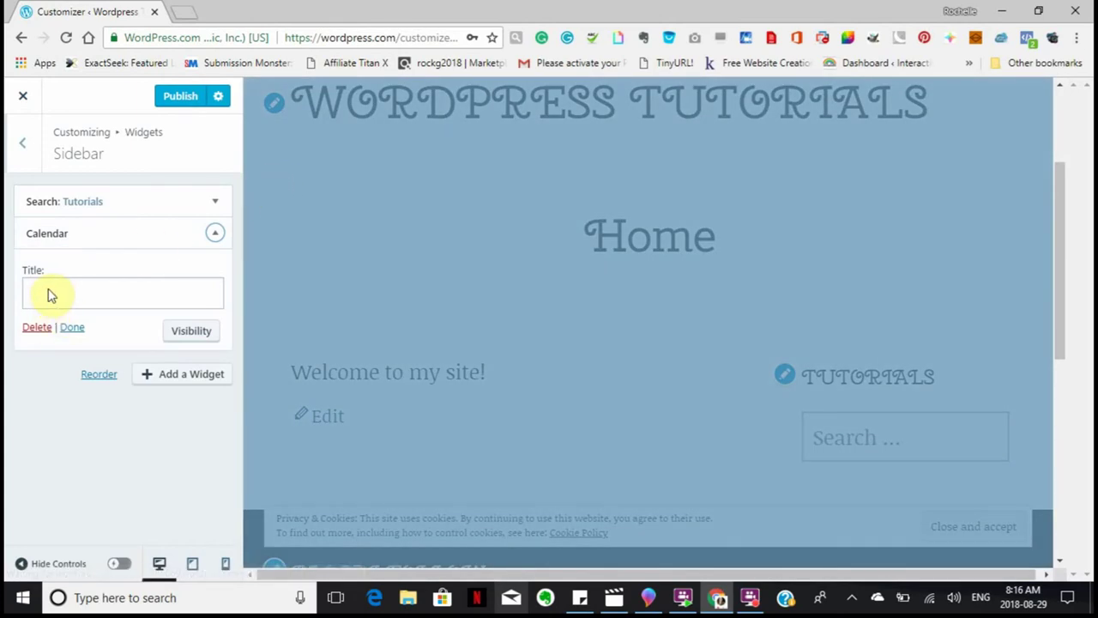
Title the calendar widget 'Calender' and publish it
{"action": "left_click", "coordinate": [77, 292]}
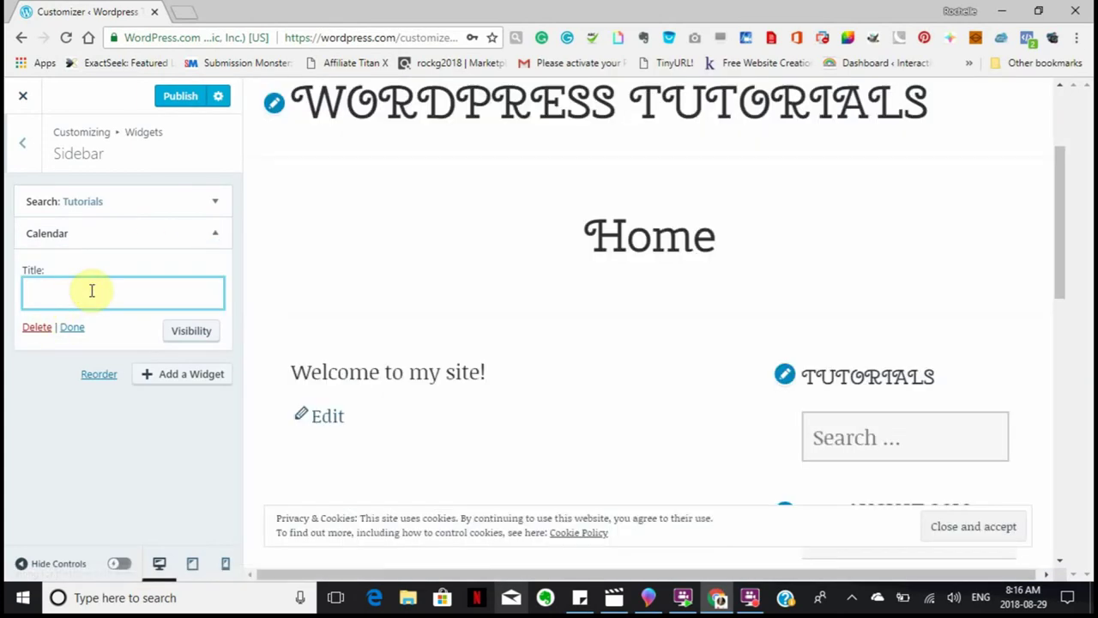
{"action": "type", "text": "Calender"}
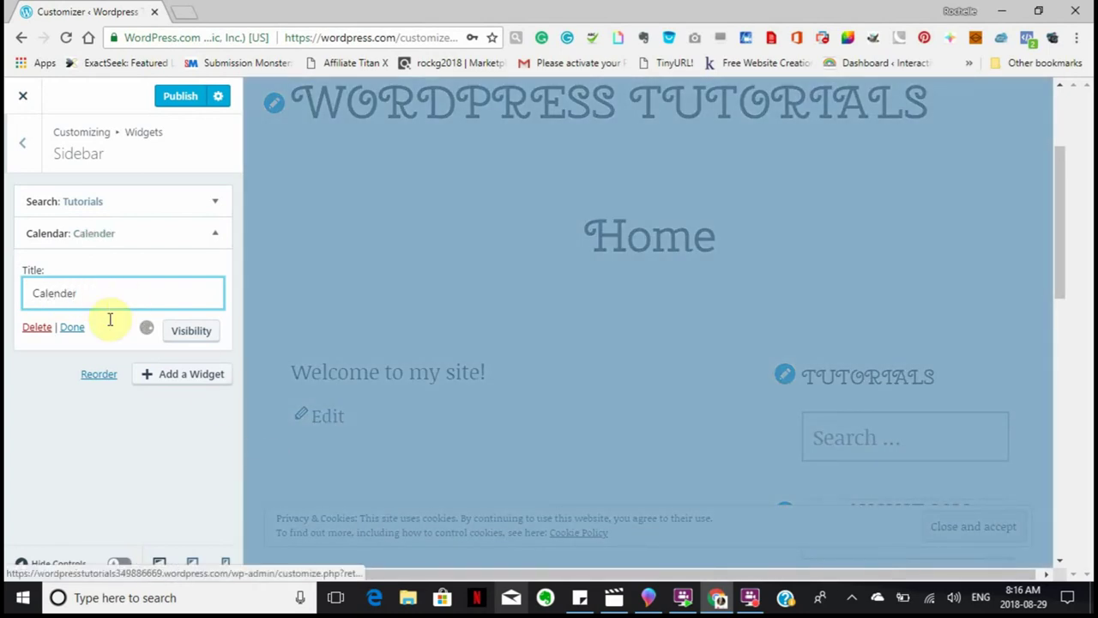
{"action": "left_click", "coordinate": [73, 328]}
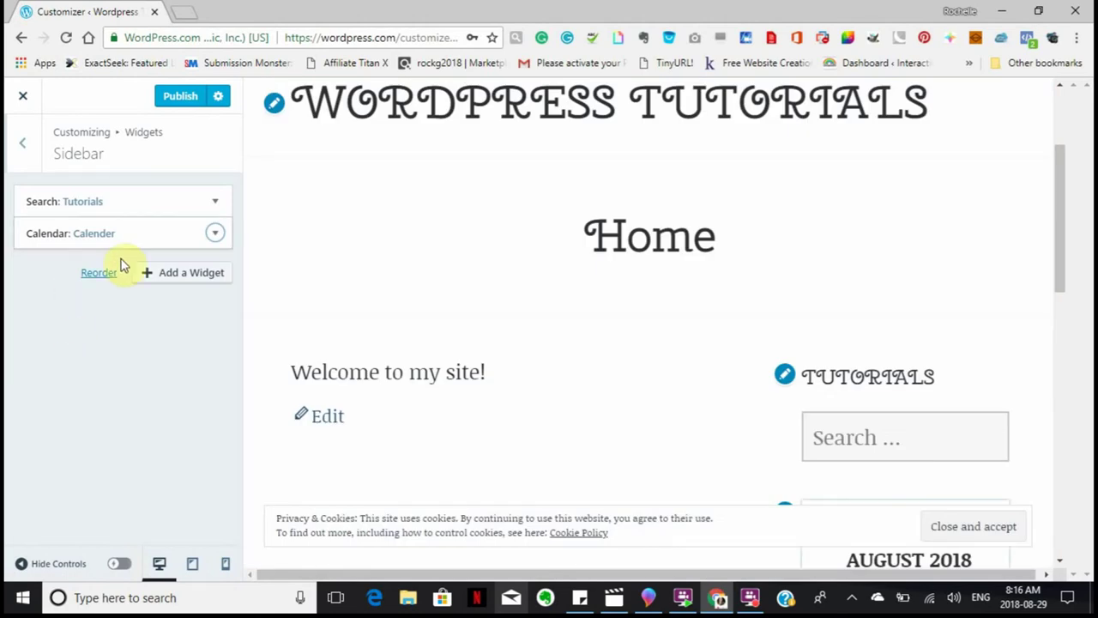
{"action": "left_click", "coordinate": [182, 98]}
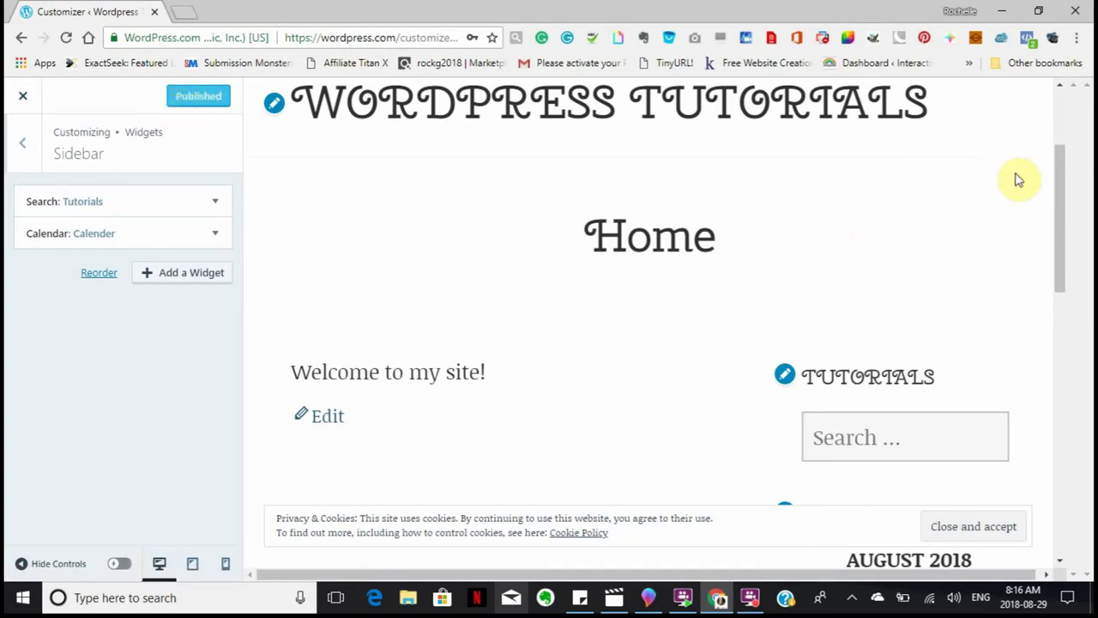
Zoom the browser to 90% and scroll the preview to the August 2018 calendar under the Tutorials search
{"action": "left_click", "coordinate": [1076, 39]}
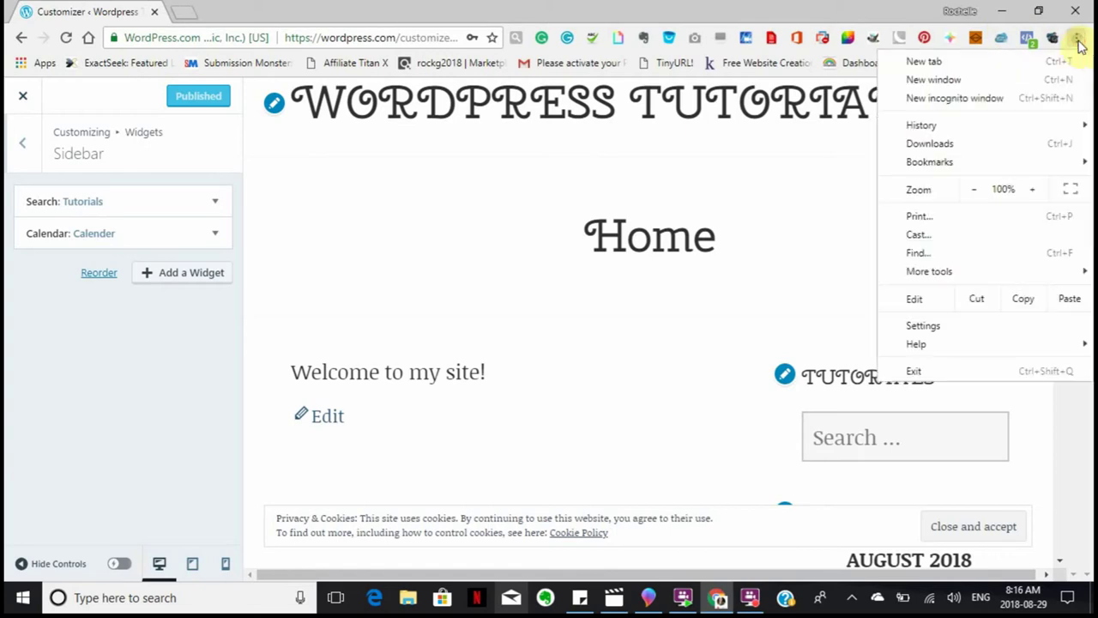
{"action": "left_click", "coordinate": [972, 190]}
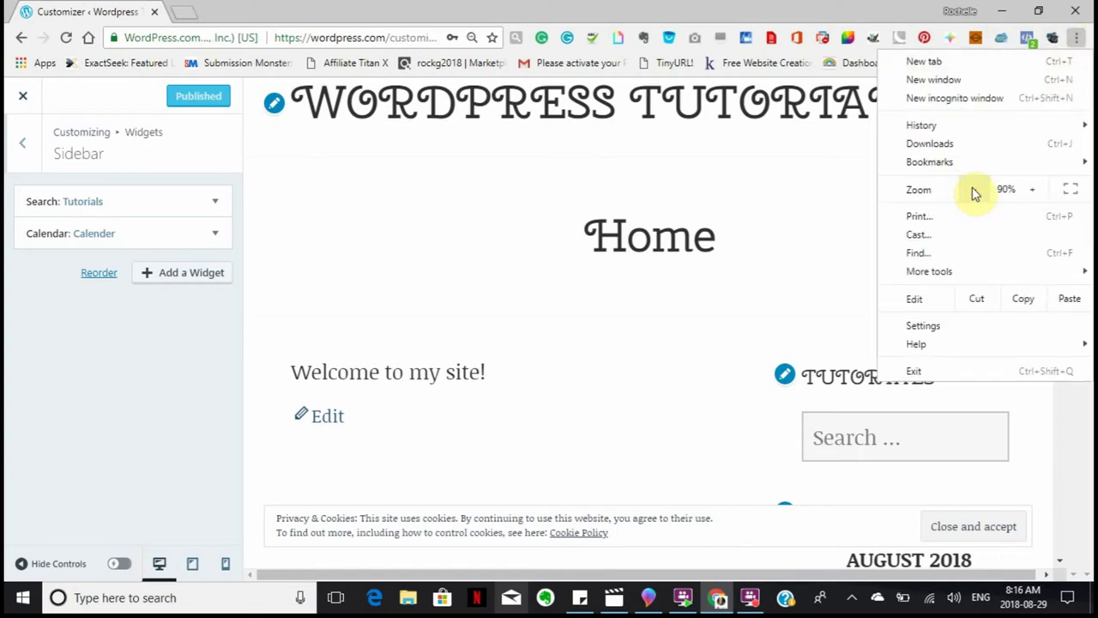
{"action": "left_click", "coordinate": [677, 288]}
{"action": "scroll", "coordinate": [677, 291], "scroll_direction": "down", "scroll_amount": 4}
{"action": "scroll", "coordinate": [676, 293], "scroll_direction": "down", "scroll_amount": 2}
{"action": "scroll", "coordinate": [674, 290], "scroll_direction": "up", "scroll_amount": 3}
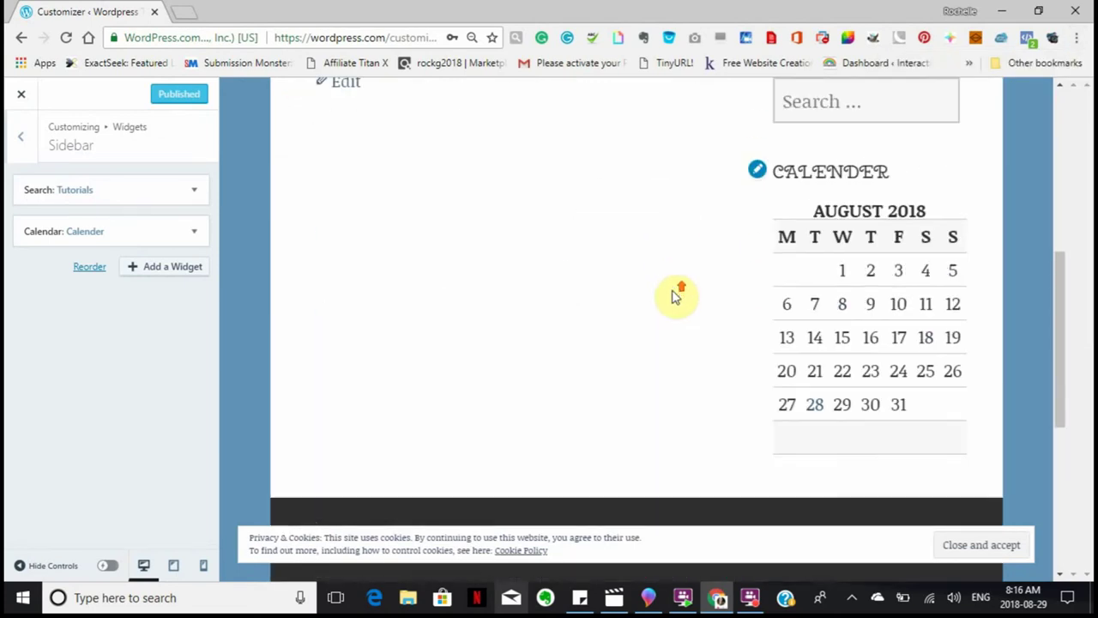
{"action": "scroll", "coordinate": [672, 285], "scroll_direction": "down", "scroll_amount": 2}
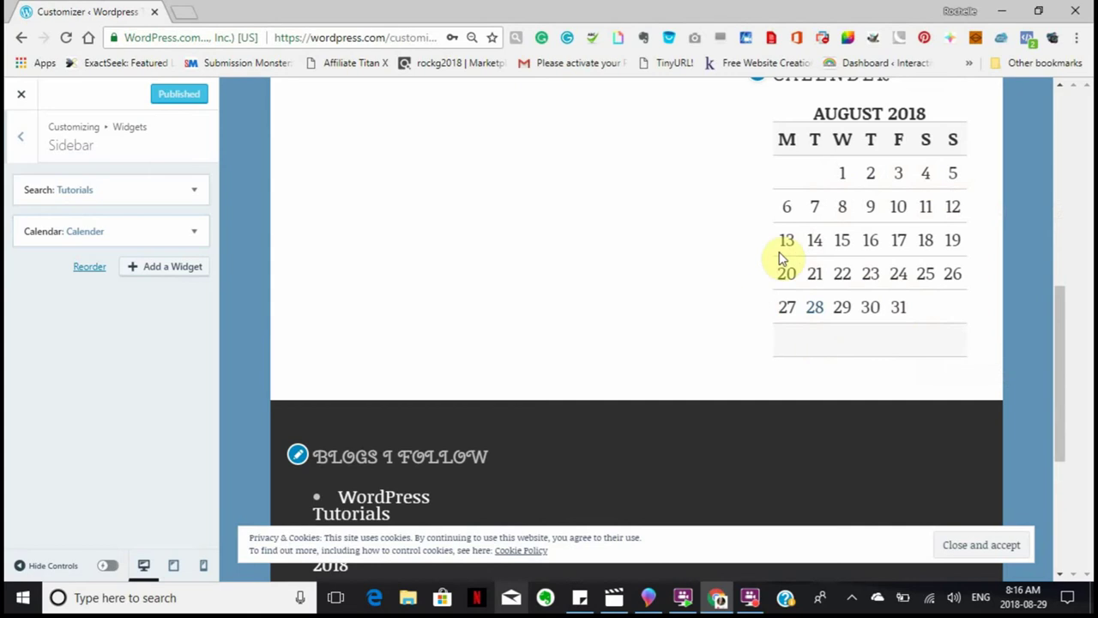
{"action": "scroll", "coordinate": [758, 245], "scroll_direction": "up", "scroll_amount": 4}
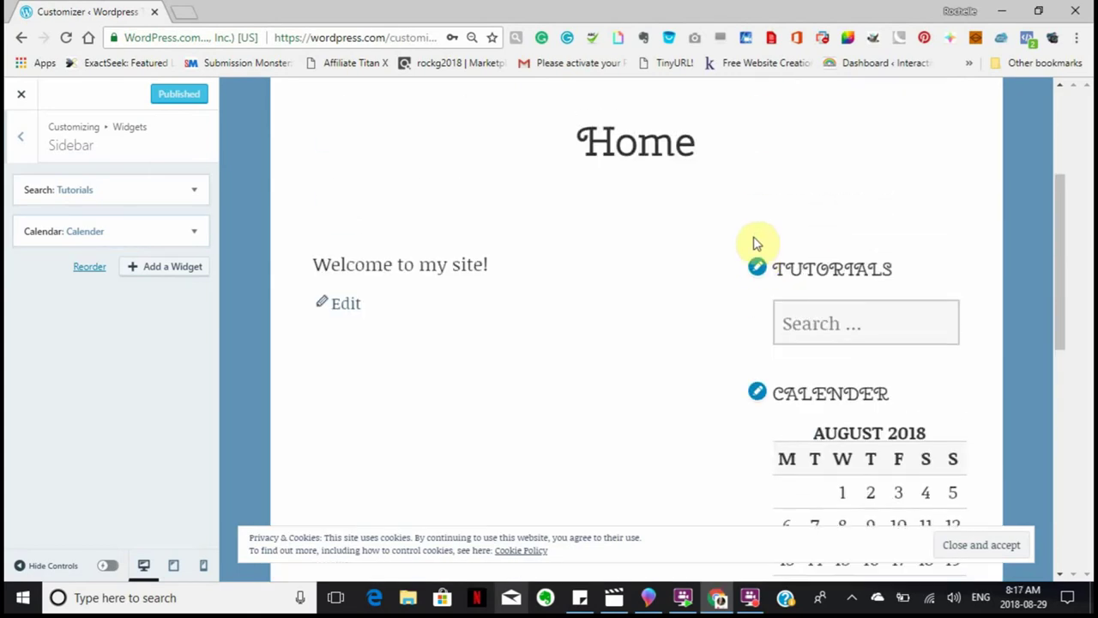
Open the Sidebar's Add a Widget list and scroll through the available widgets
{"action": "left_click", "coordinate": [161, 272]}
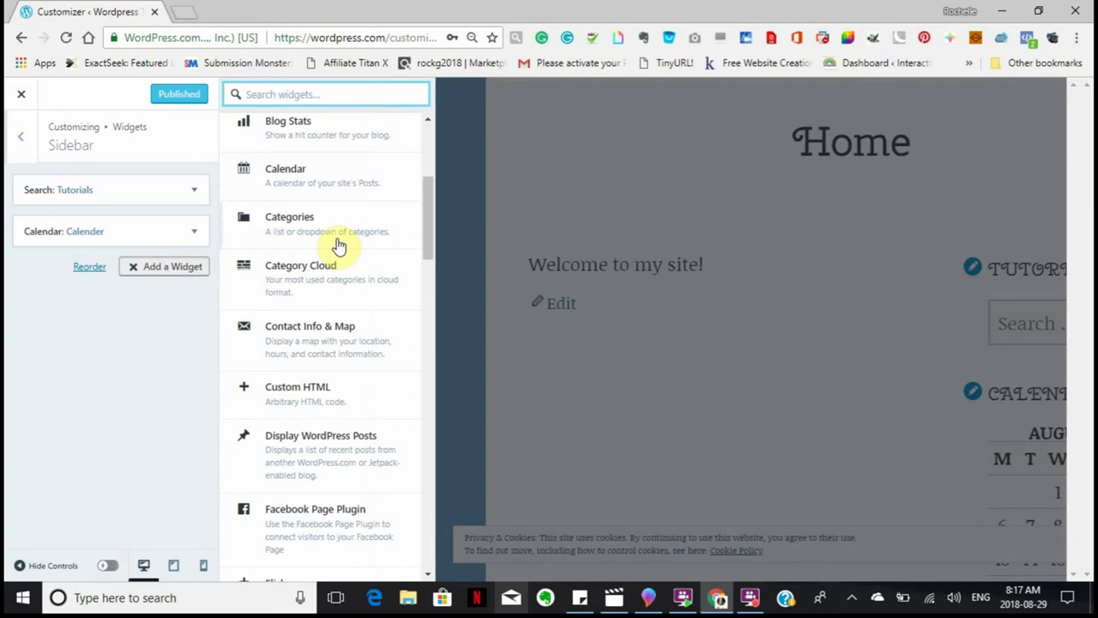
{"action": "scroll", "coordinate": [297, 255], "scroll_direction": "down", "scroll_amount": 2}
{"action": "scroll", "coordinate": [299, 255], "scroll_direction": "down", "scroll_amount": 3}
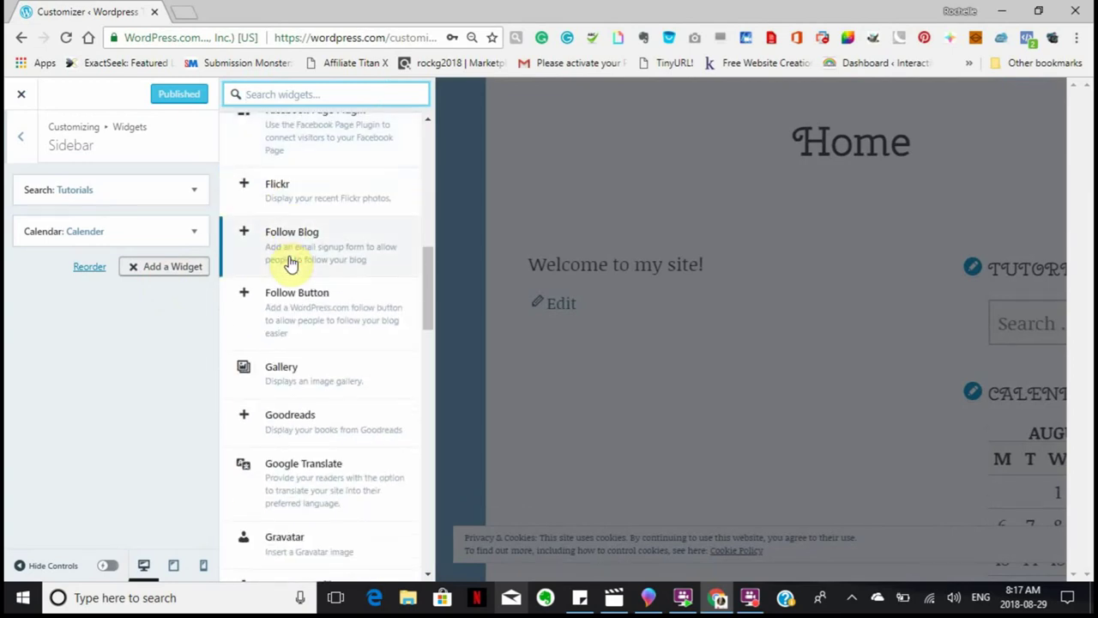
{"action": "scroll", "coordinate": [290, 262], "scroll_direction": "down", "scroll_amount": 3}
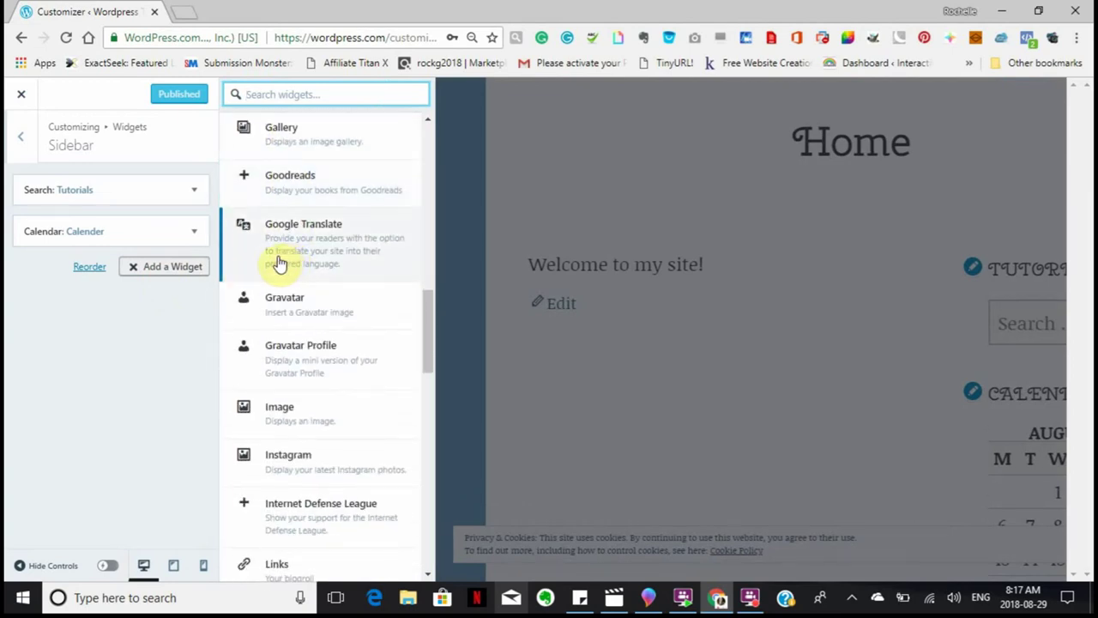
{"action": "scroll", "coordinate": [276, 258], "scroll_direction": "down", "scroll_amount": 1}
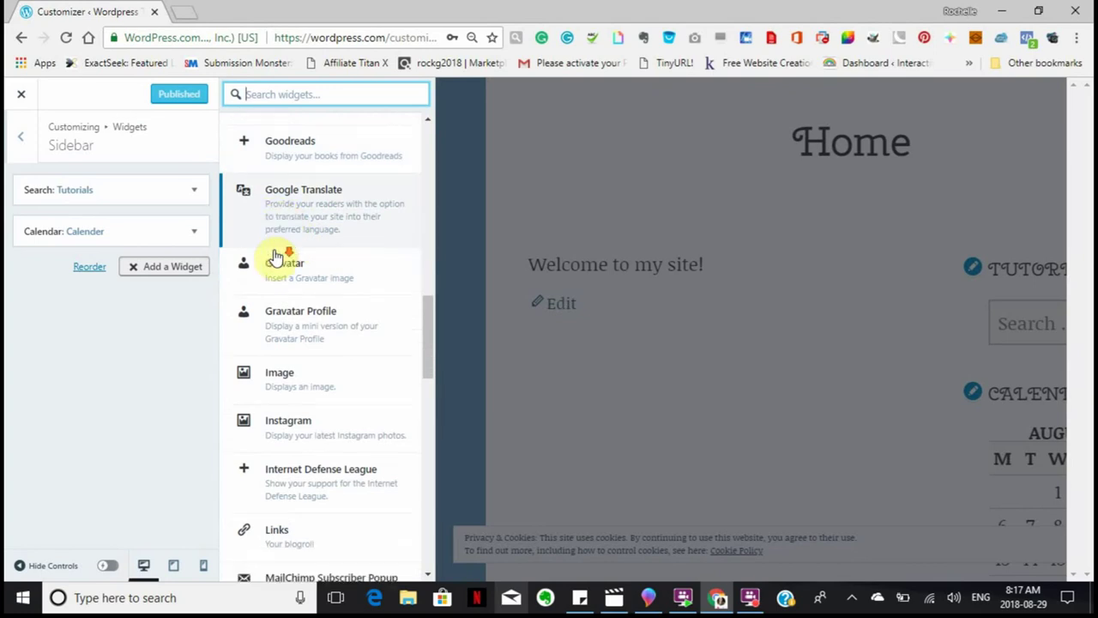
{"action": "scroll", "coordinate": [275, 257], "scroll_direction": "down", "scroll_amount": 3}
{"action": "scroll", "coordinate": [268, 260], "scroll_direction": "down", "scroll_amount": 2}
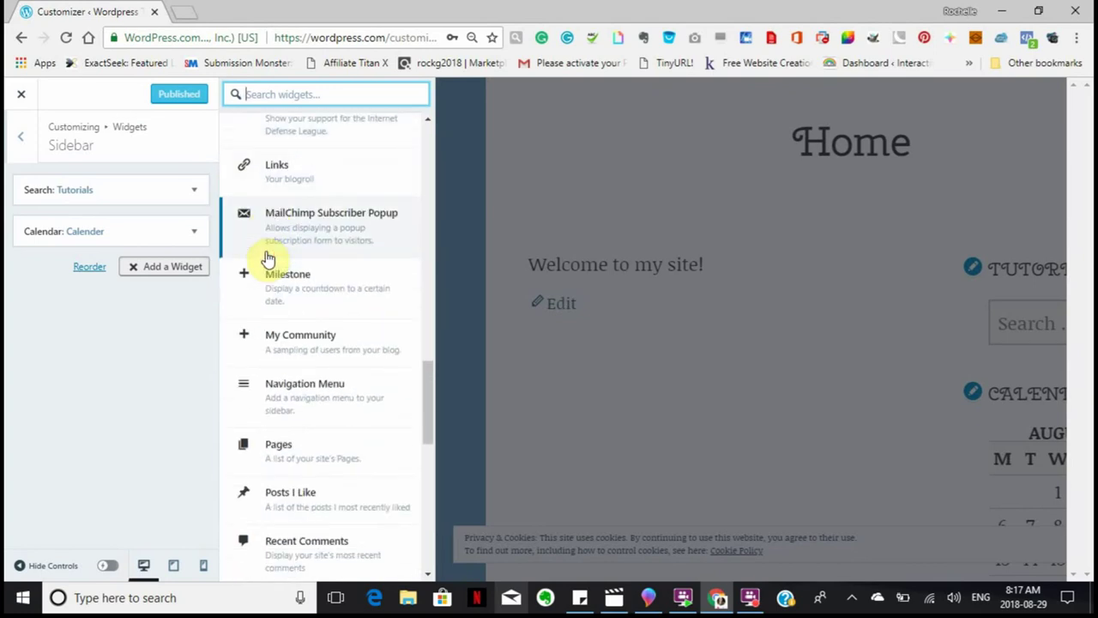
{"action": "scroll", "coordinate": [267, 258], "scroll_direction": "up", "scroll_amount": 7}
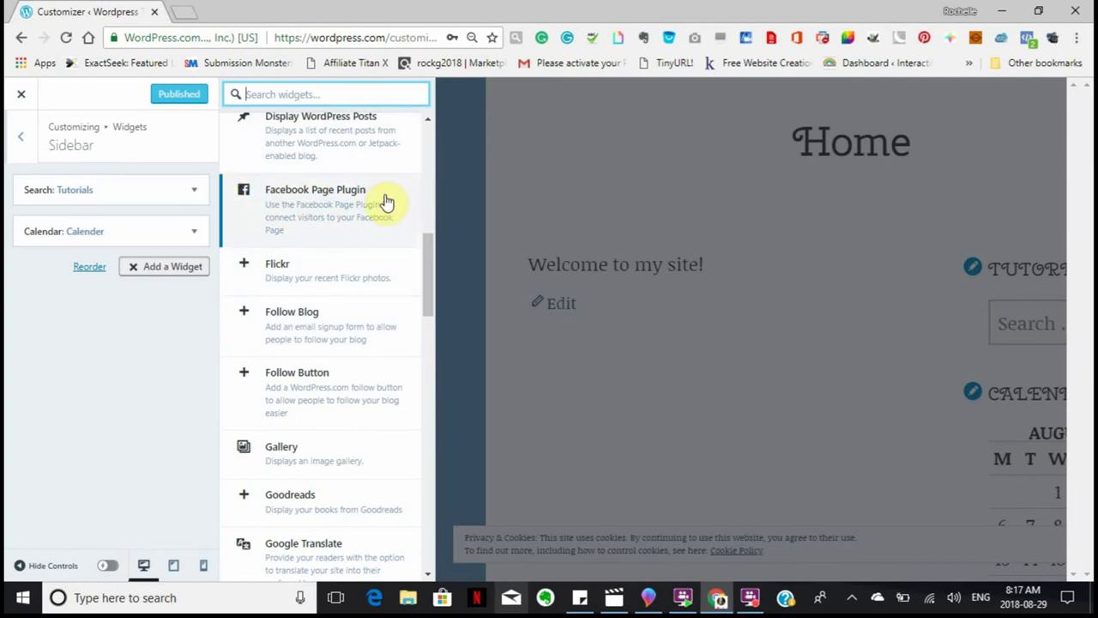
Add a Facebook Page Plugin widget to the Sidebar, keeping its default 340 by 432 pixel size
{"action": "left_click", "coordinate": [383, 199]}
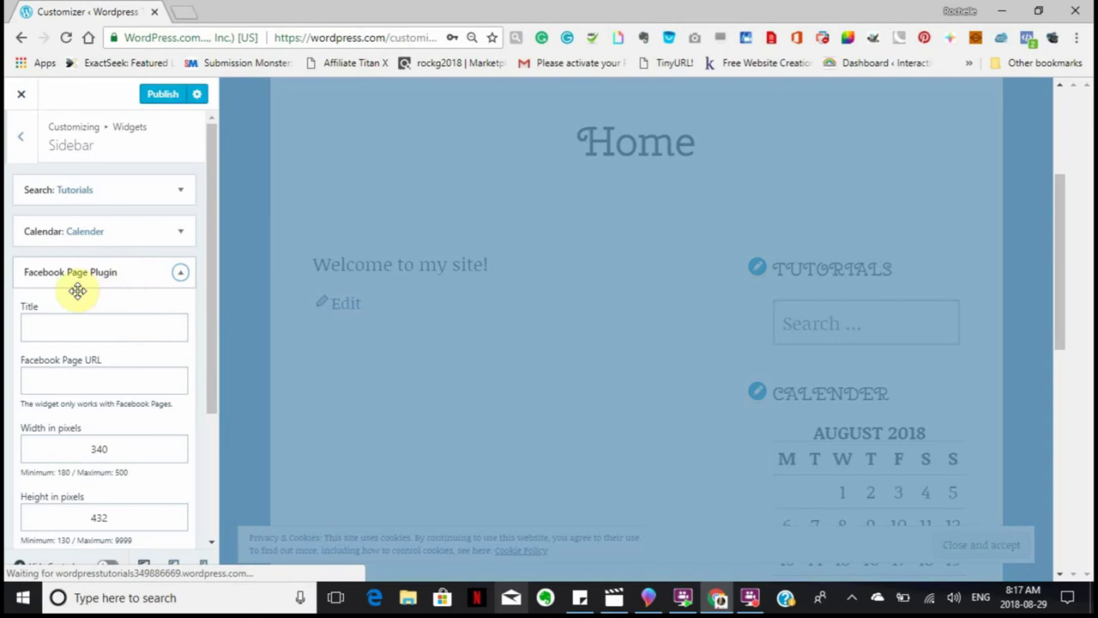
{"action": "scroll", "coordinate": [52, 296], "scroll_direction": "down", "scroll_amount": 1}
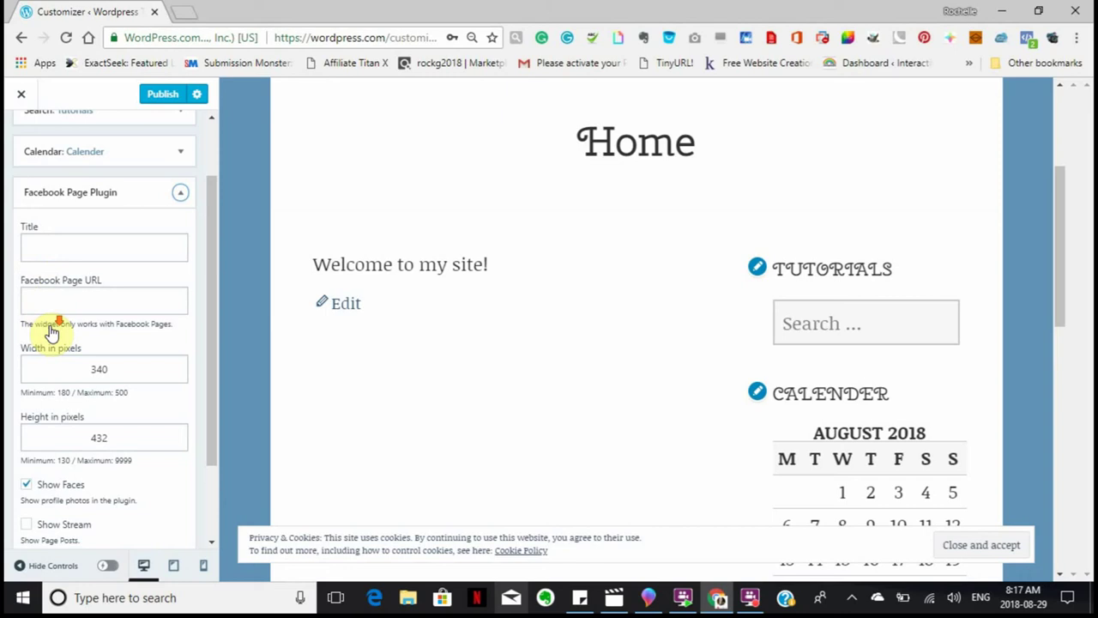
{"action": "scroll", "coordinate": [43, 335], "scroll_direction": "down", "scroll_amount": 2}
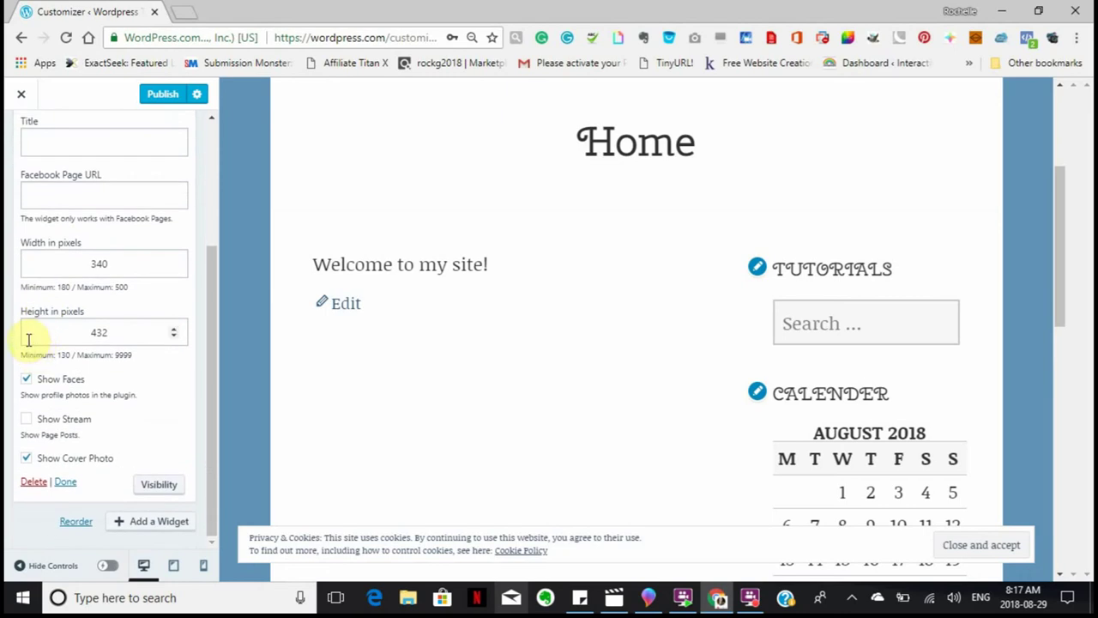
{"action": "scroll", "coordinate": [29, 333], "scroll_direction": "up", "scroll_amount": 2}
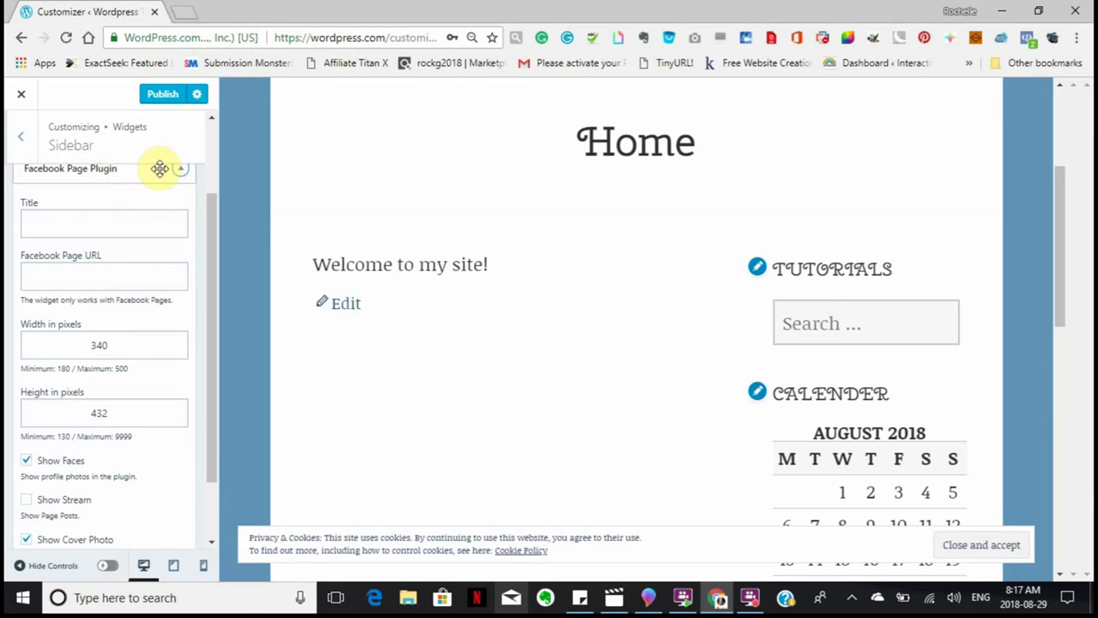
{"action": "scroll", "coordinate": [86, 348], "scroll_direction": "down", "scroll_amount": 2}
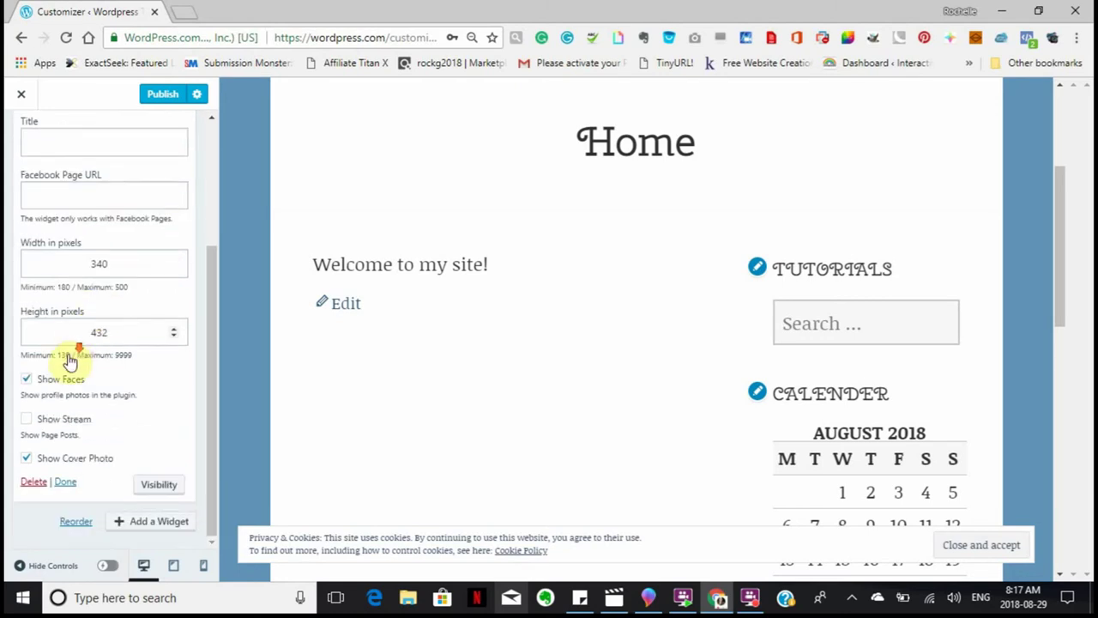
{"action": "left_click", "coordinate": [67, 487]}
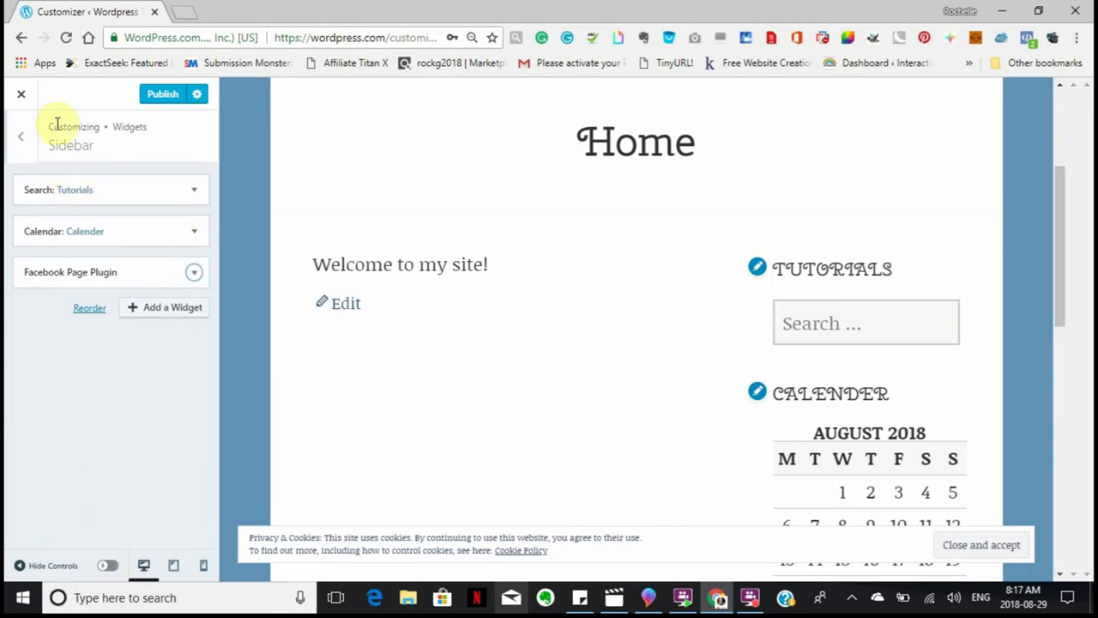
Publish the Facebook Page Plugin widget, check the sidebar preview, and return to the top-level sections
{"action": "left_click", "coordinate": [24, 143]}
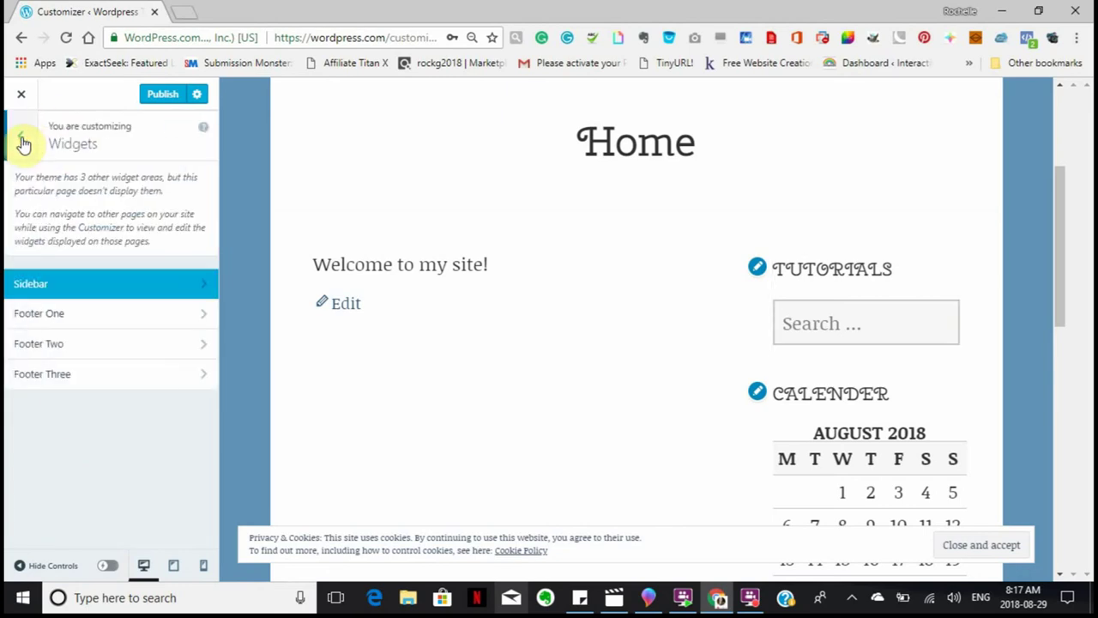
{"action": "left_click", "coordinate": [163, 96]}
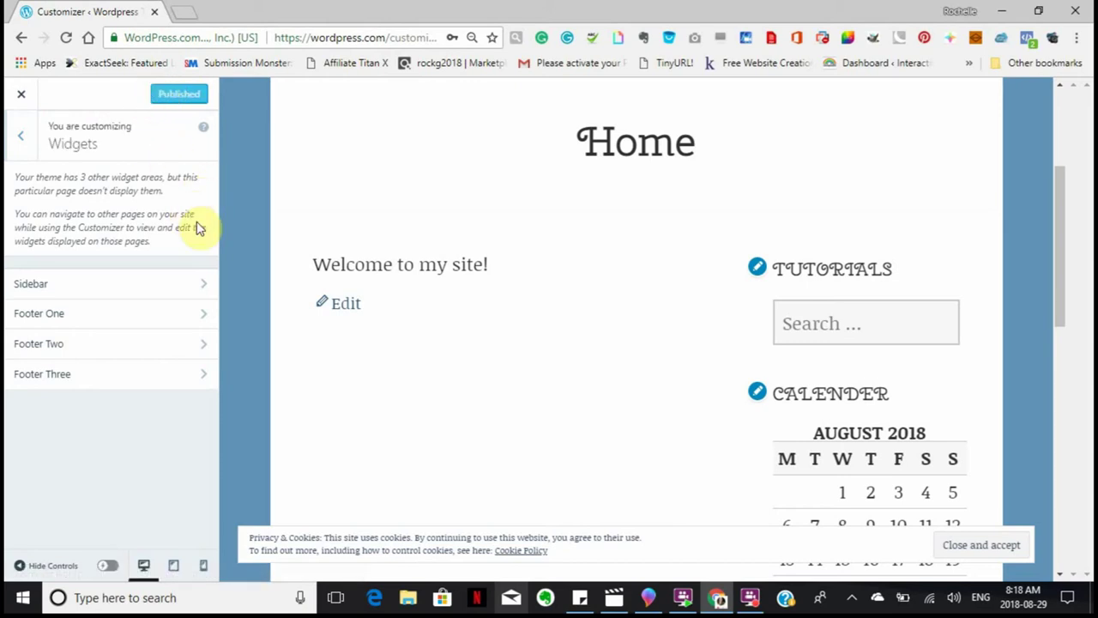
{"action": "scroll", "coordinate": [253, 276], "scroll_direction": "down", "scroll_amount": 10}
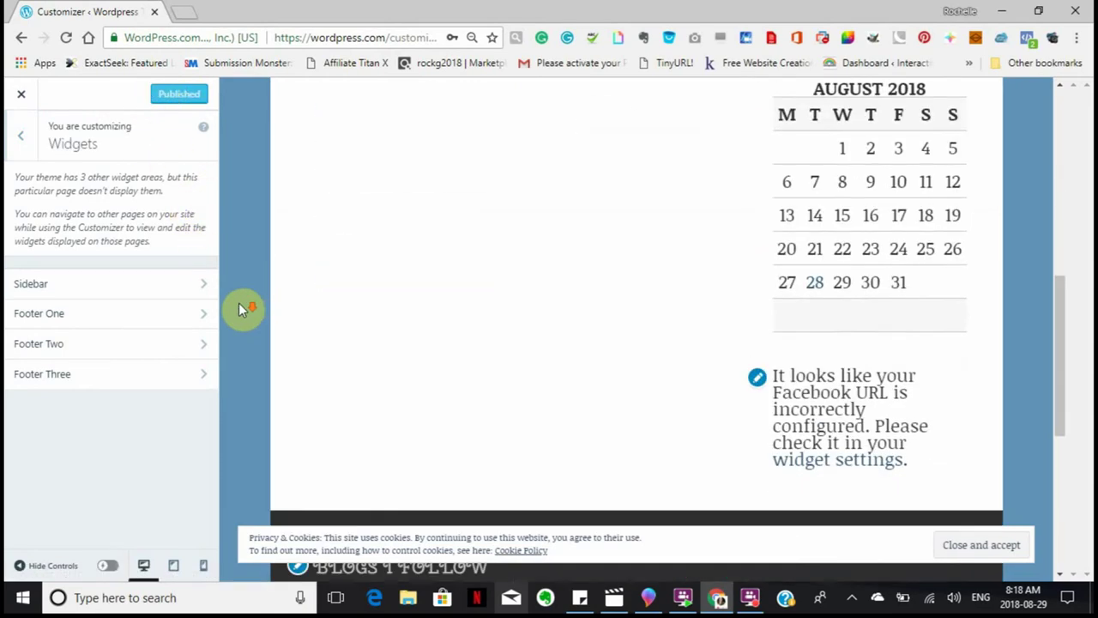
{"action": "scroll", "coordinate": [237, 300], "scroll_direction": "down", "scroll_amount": 1}
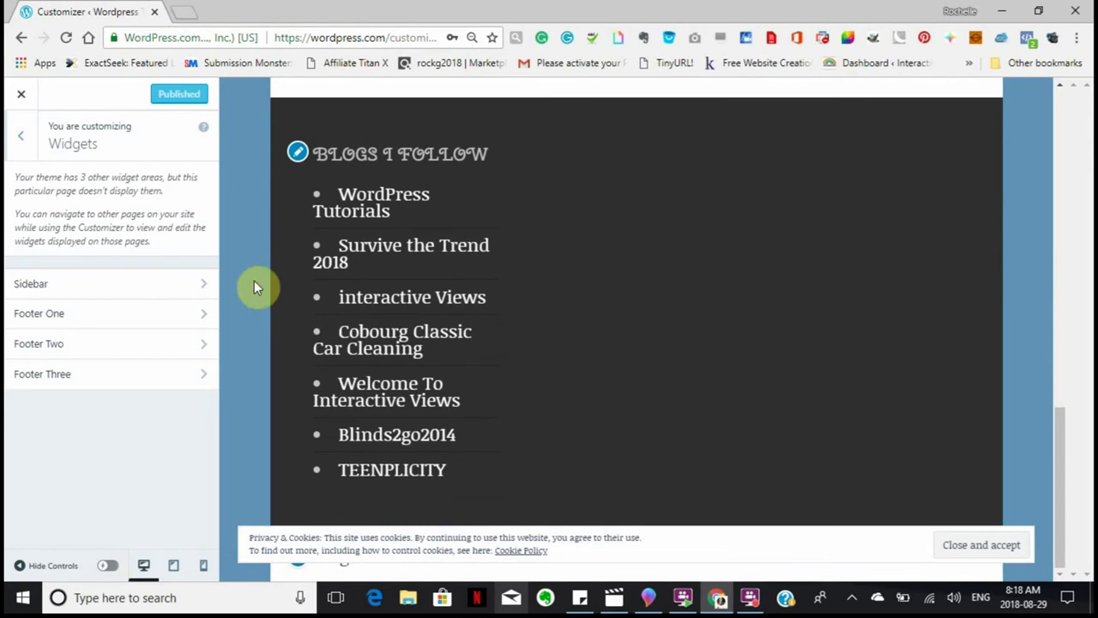
{"action": "scroll", "coordinate": [252, 284], "scroll_direction": "up", "scroll_amount": 6}
{"action": "scroll", "coordinate": [249, 282], "scroll_direction": "down", "scroll_amount": 6}
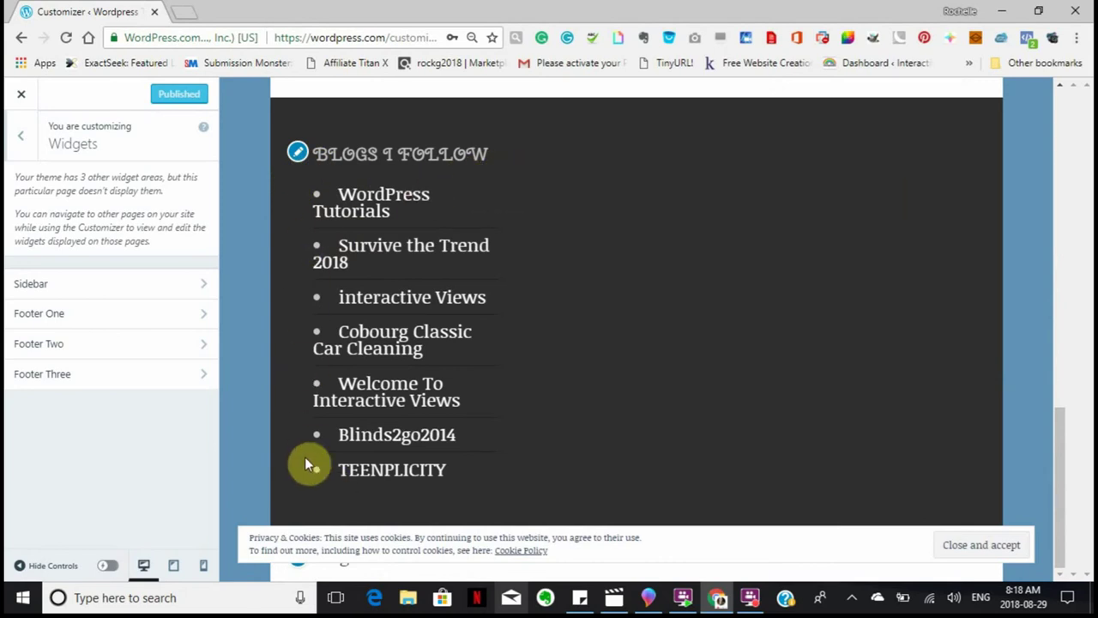
{"action": "scroll", "coordinate": [249, 284], "scroll_direction": "up", "scroll_amount": 8}
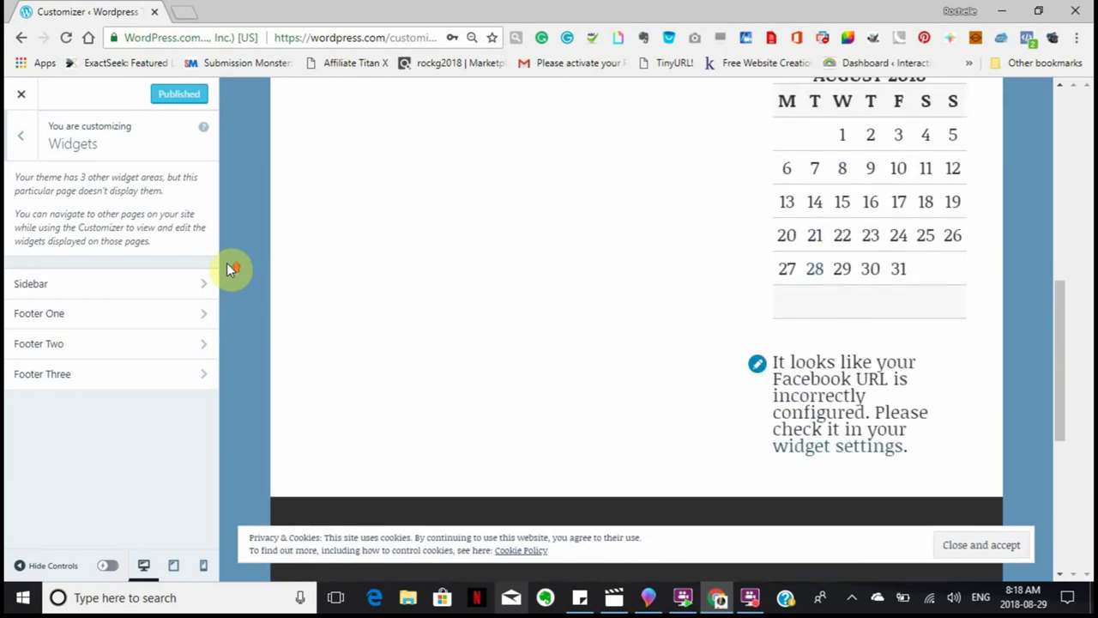
{"action": "left_click", "coordinate": [22, 143]}
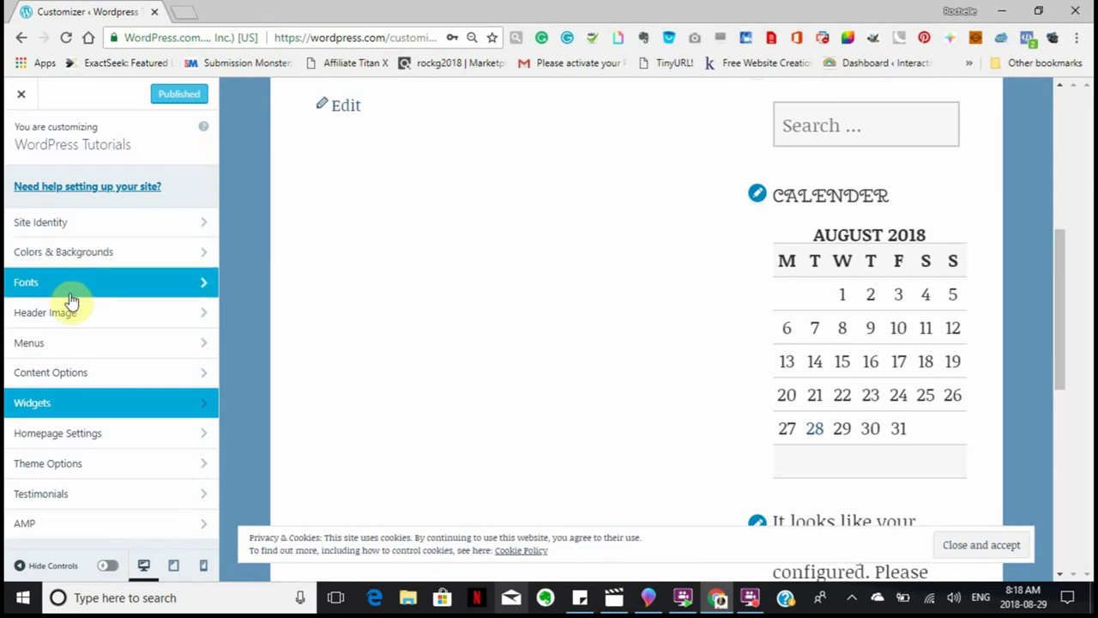
In Homepage Settings, keep A static page as the homepage display, with Home and Blog
{"action": "left_click", "coordinate": [71, 434]}
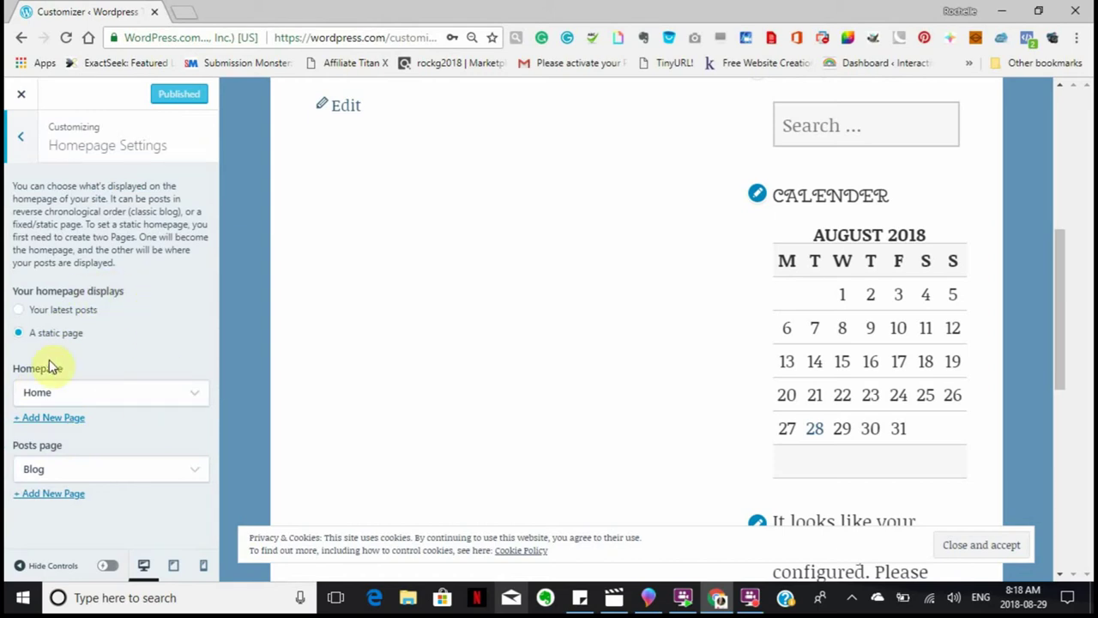
{"action": "left_click", "coordinate": [18, 314]}
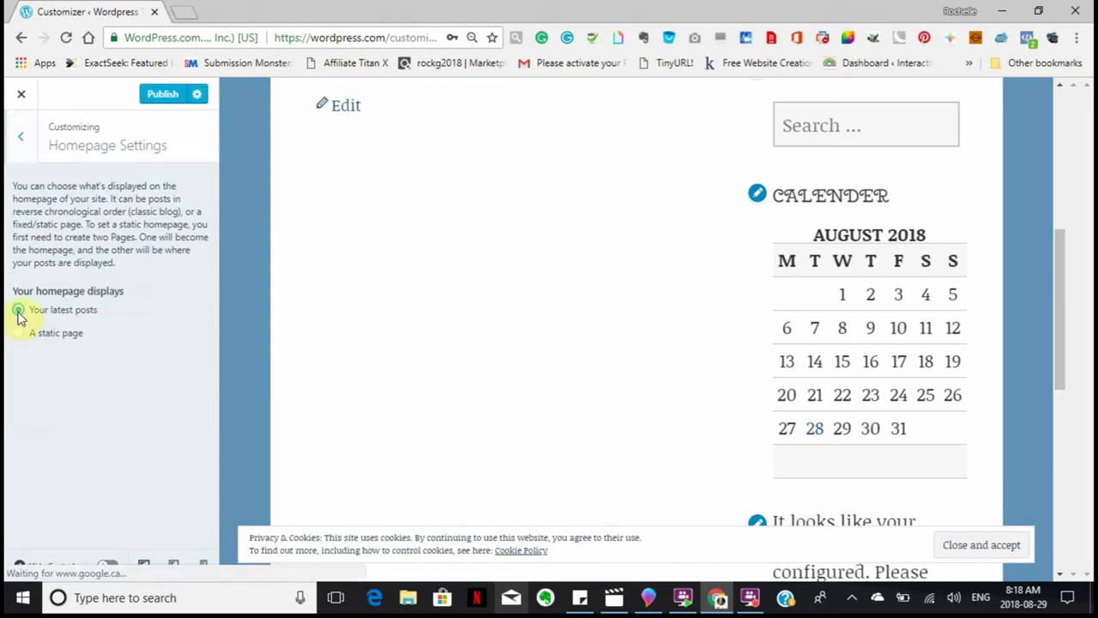
{"action": "left_click", "coordinate": [19, 318]}
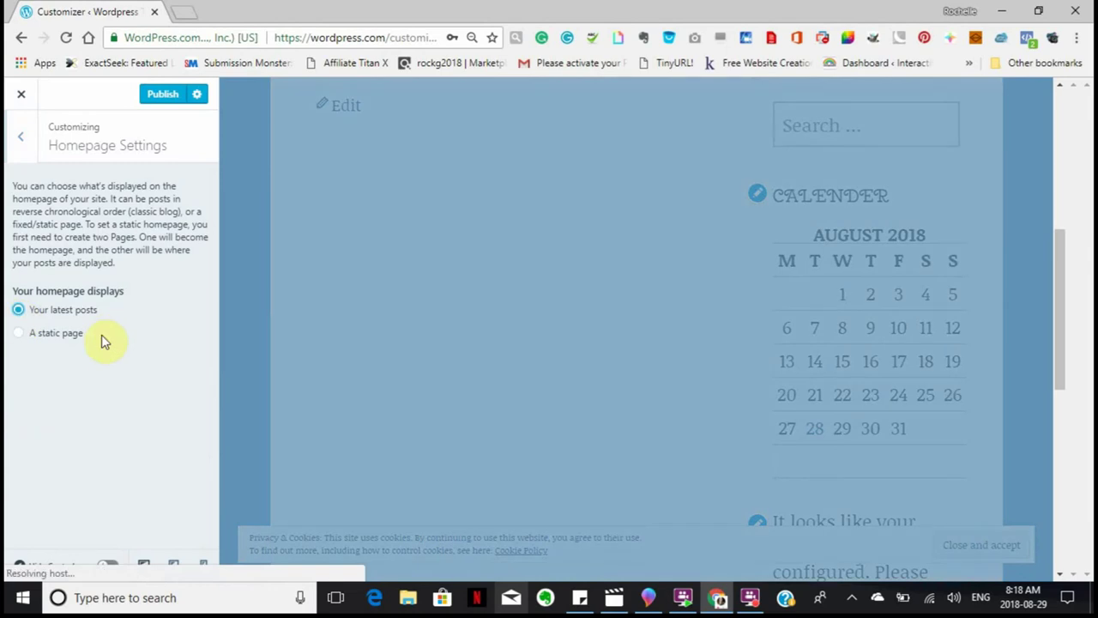
{"action": "left_click", "coordinate": [20, 335]}
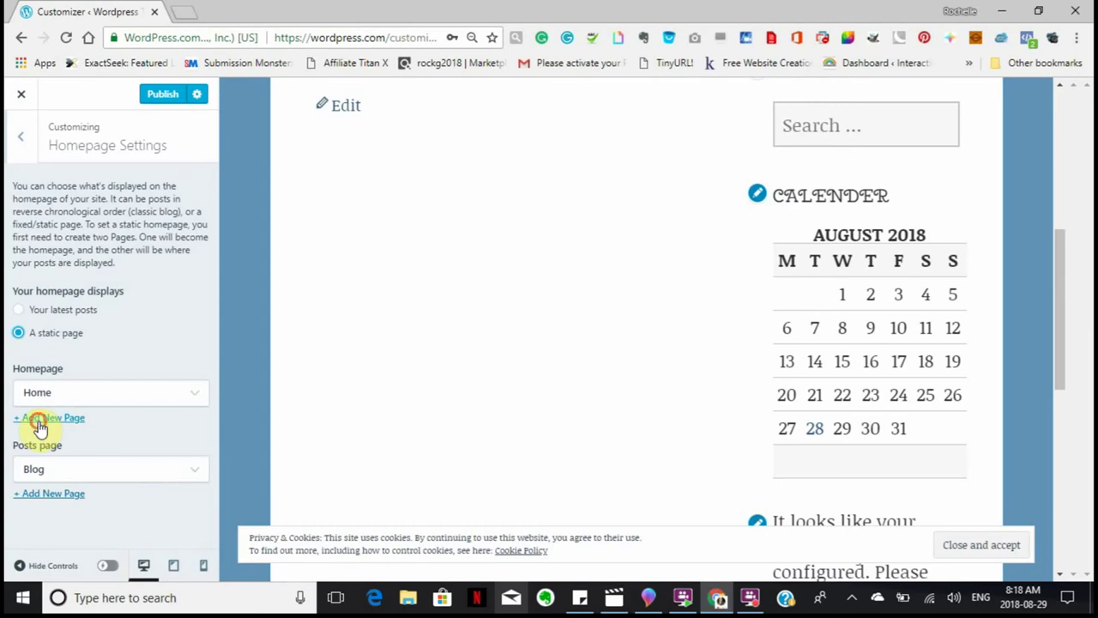
Add a new page titled 'WordPress Tutorials', fixing its spelling, and publish
{"action": "left_click", "coordinate": [39, 426]}
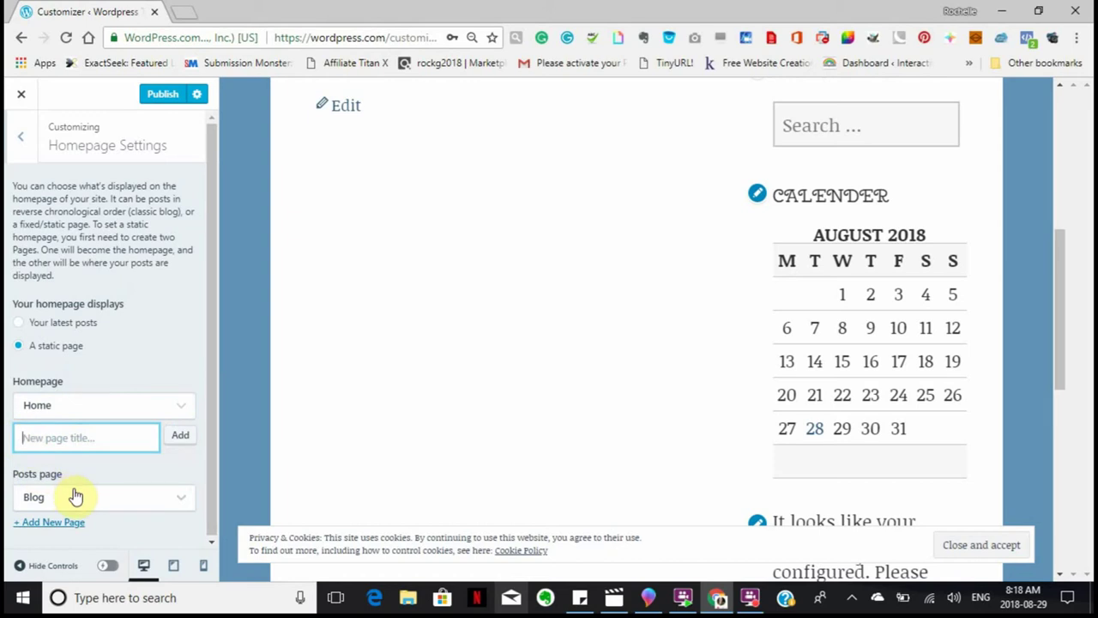
{"action": "type", "text": "Wordpress Tutorials"}
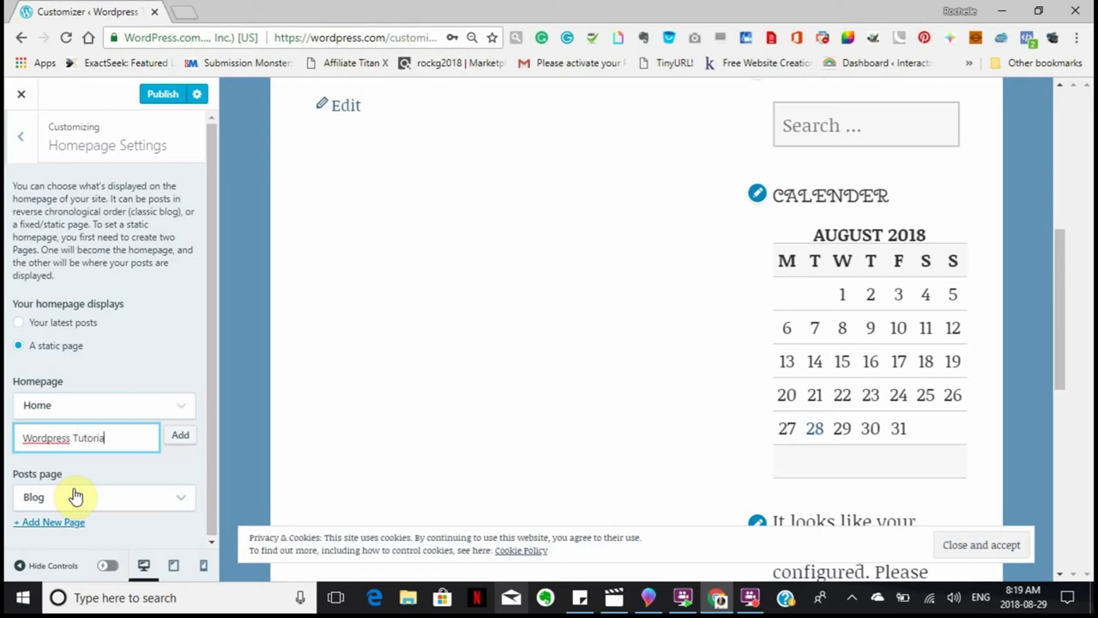
{"action": "right_click", "coordinate": [41, 439]}
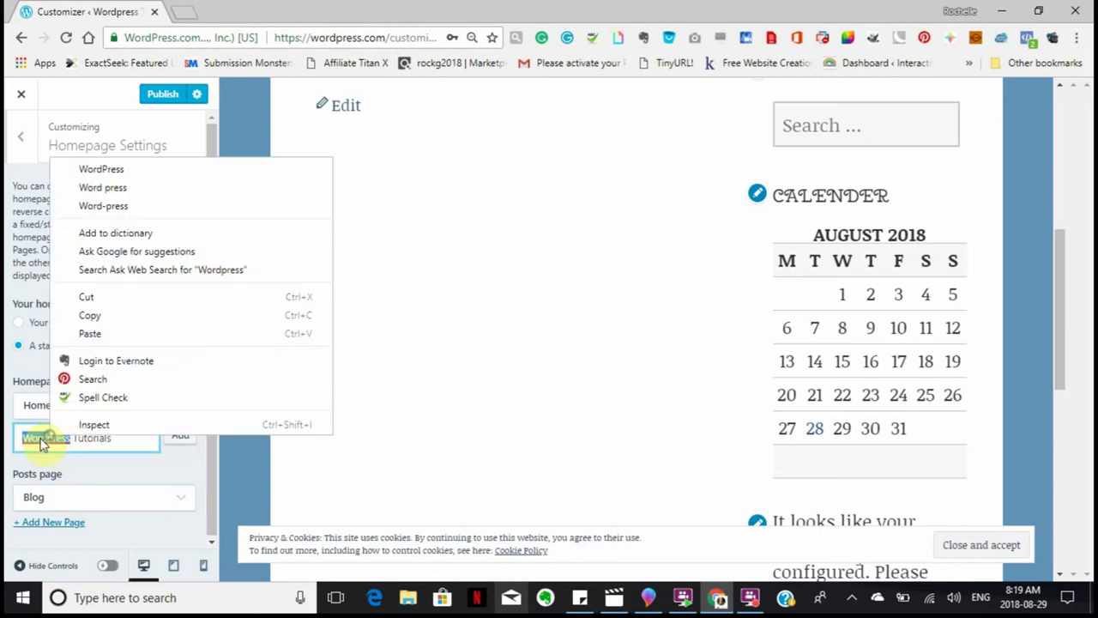
{"action": "left_click", "coordinate": [90, 169]}
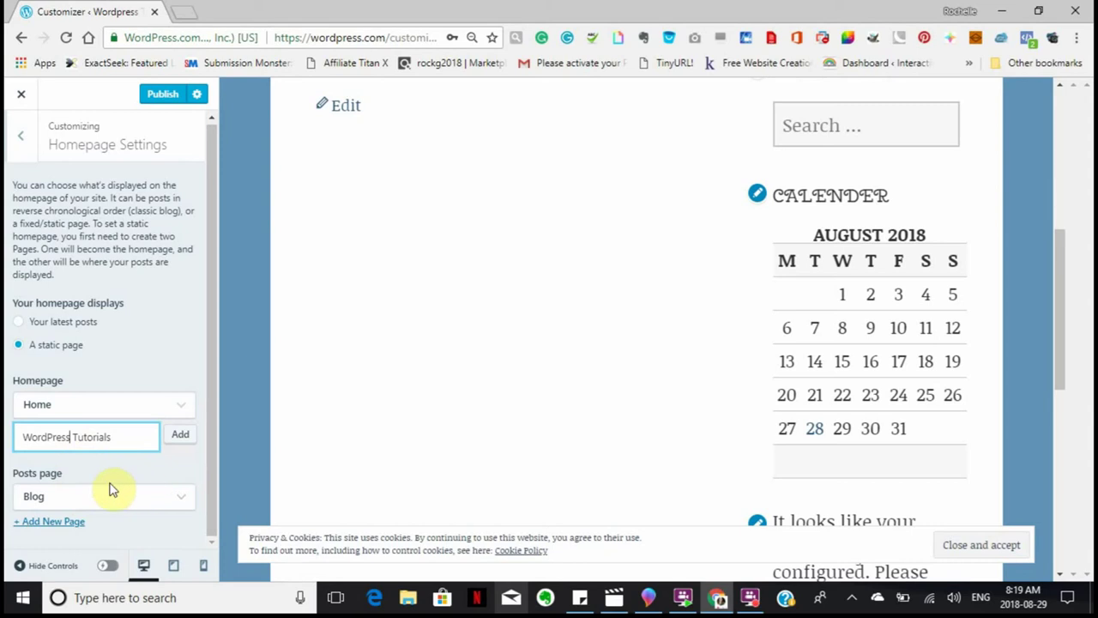
{"action": "left_click", "coordinate": [167, 98]}
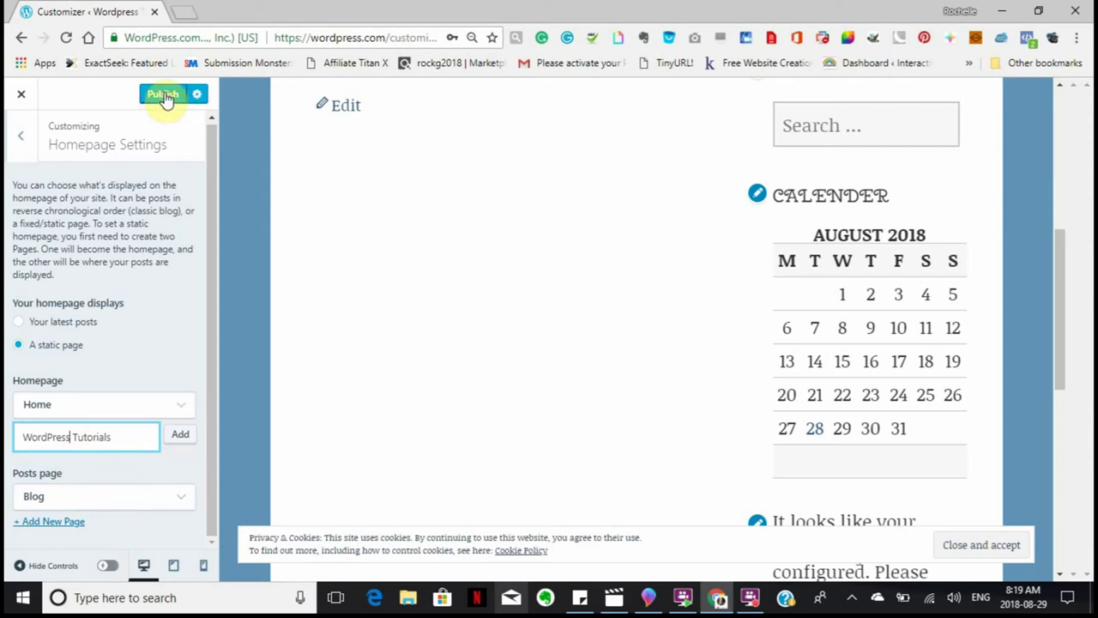
{"action": "left_click", "coordinate": [167, 98]}
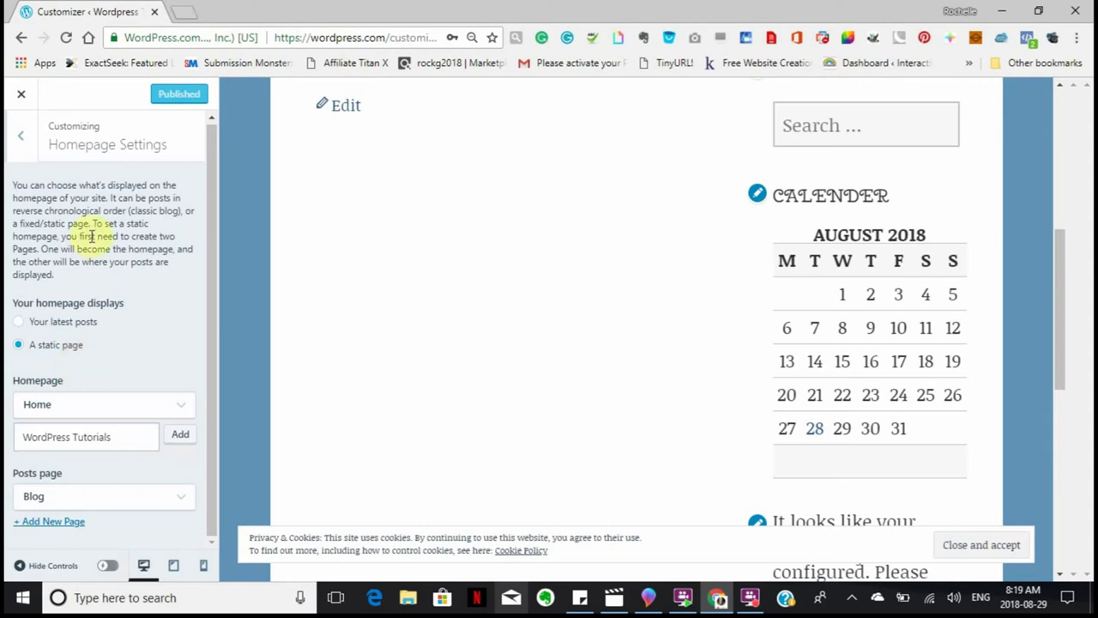
Open Theme Options and keep a right sidebar, Default menu style and Landscape (4:3) thumbnails
{"action": "left_click", "coordinate": [24, 140]}
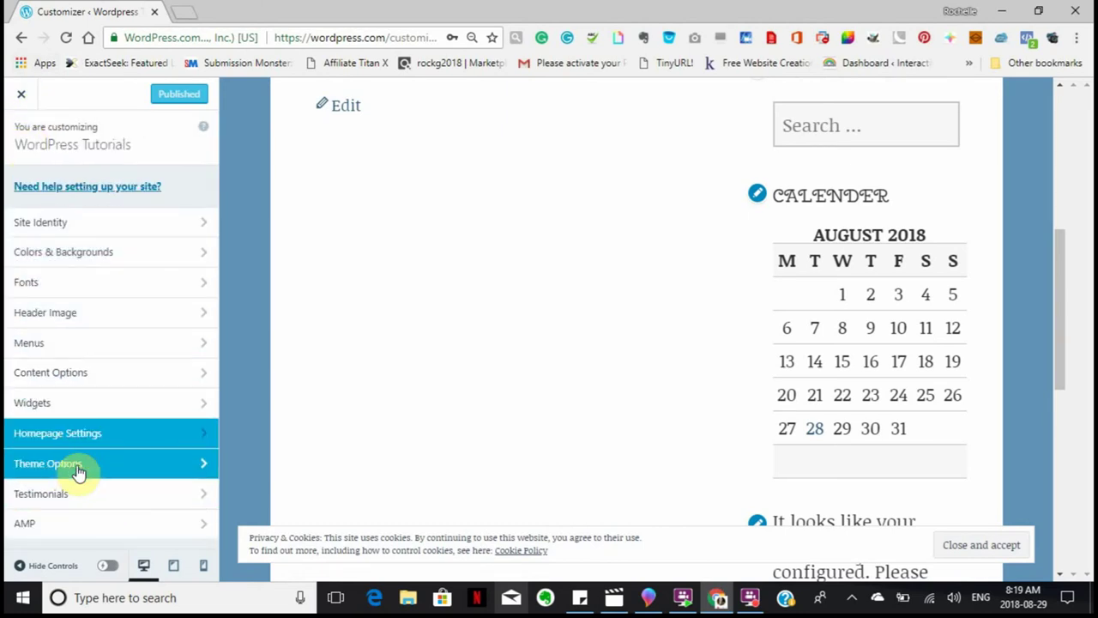
{"action": "left_click", "coordinate": [202, 475]}
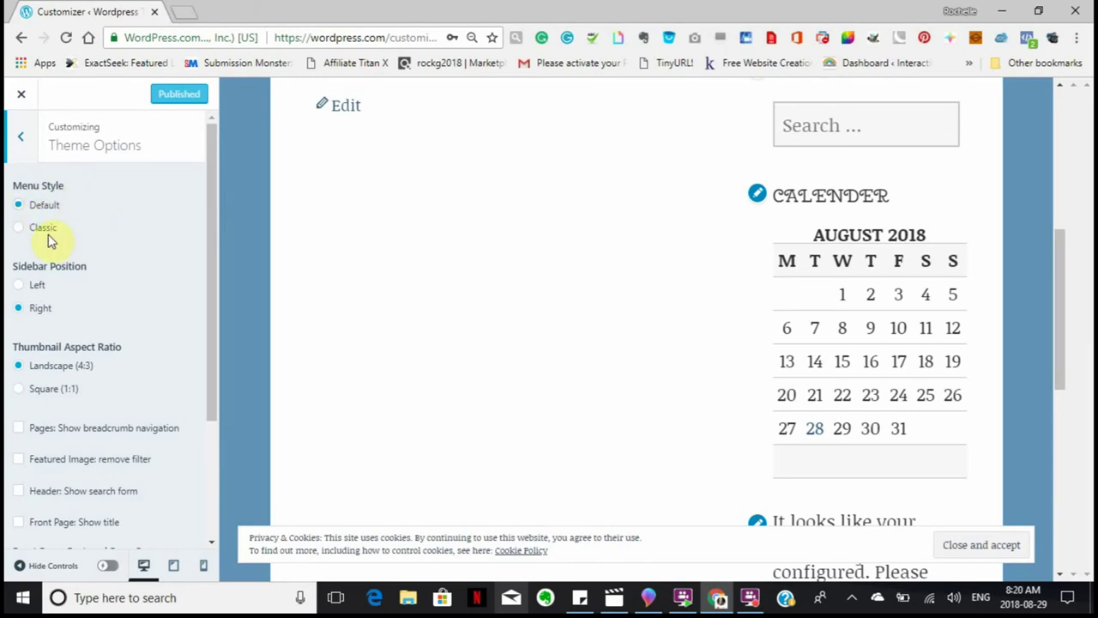
{"action": "scroll", "coordinate": [122, 224], "scroll_direction": "down", "scroll_amount": 2}
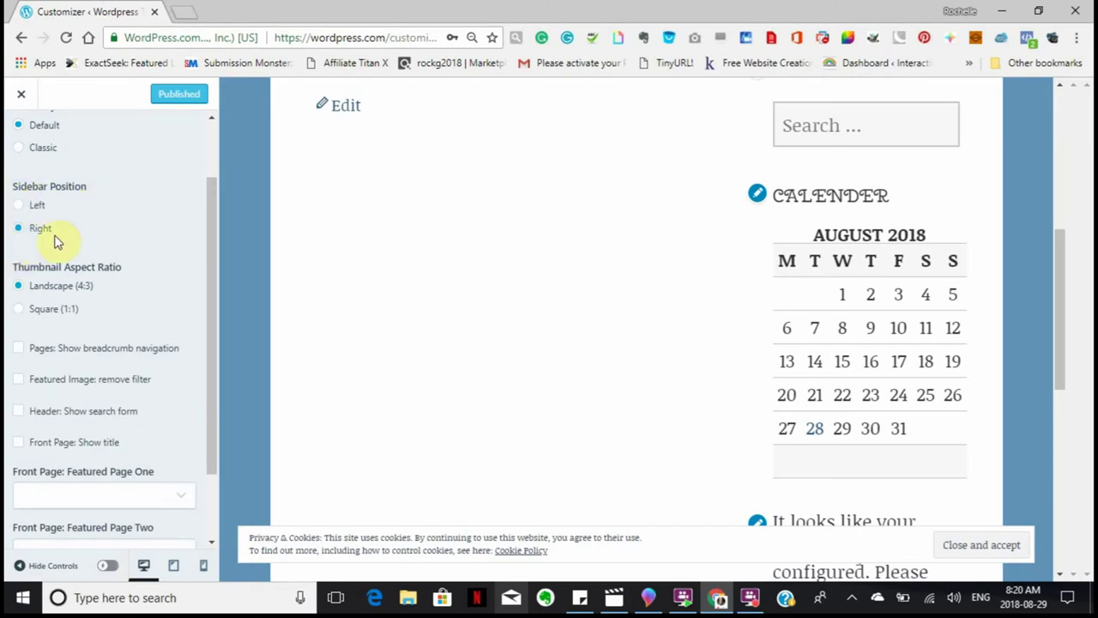
{"action": "scroll", "coordinate": [72, 234], "scroll_direction": "down", "scroll_amount": 2}
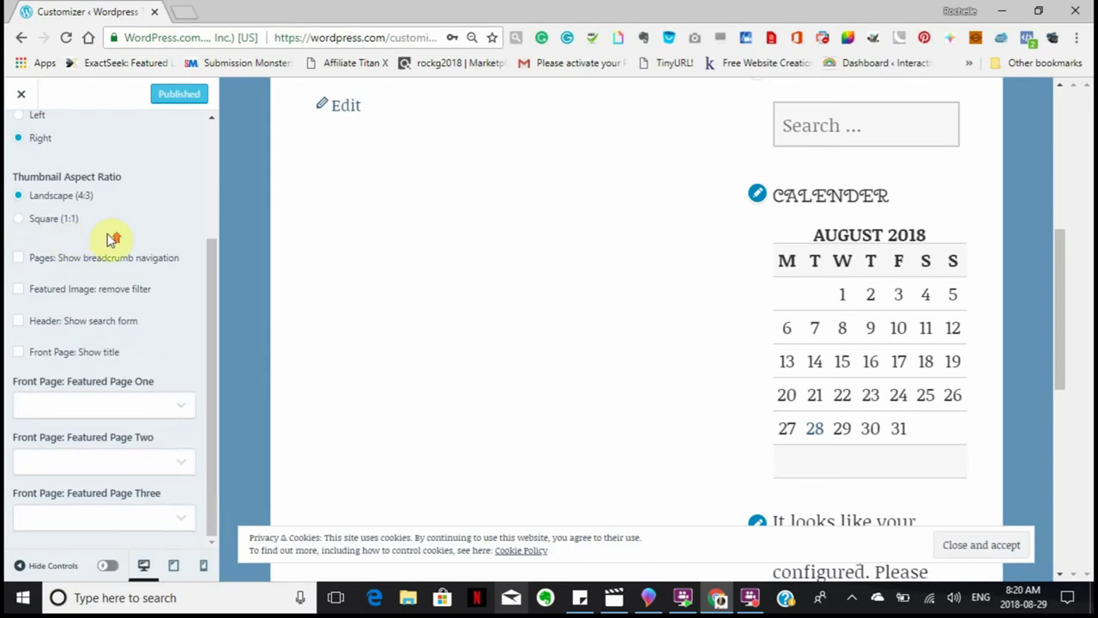
{"action": "scroll", "coordinate": [111, 236], "scroll_direction": "up", "scroll_amount": 3}
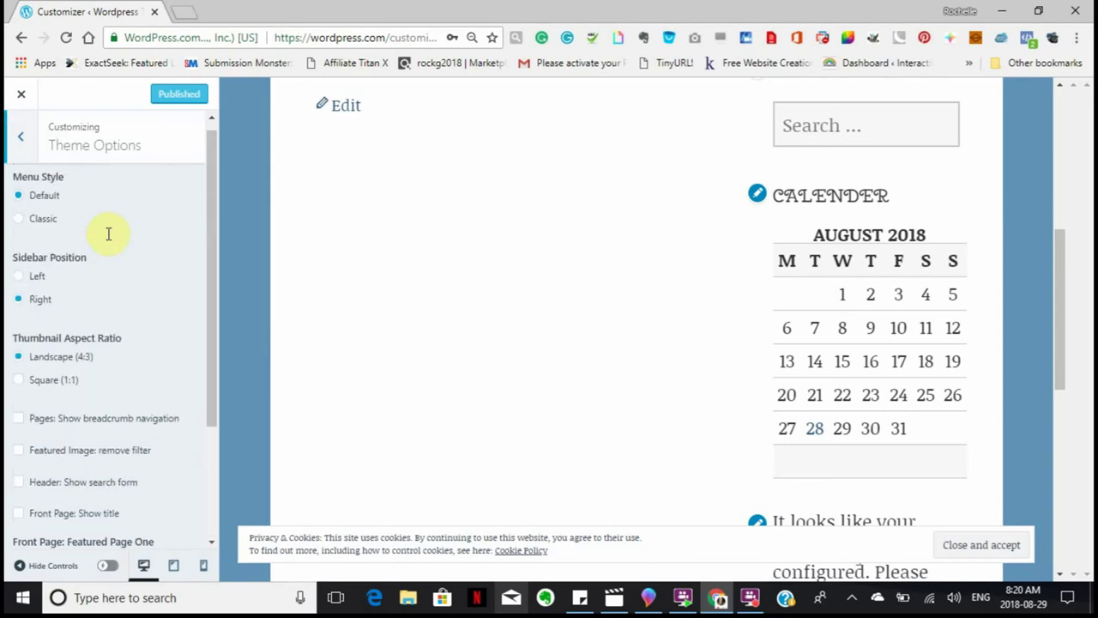
{"action": "left_click", "coordinate": [17, 277]}
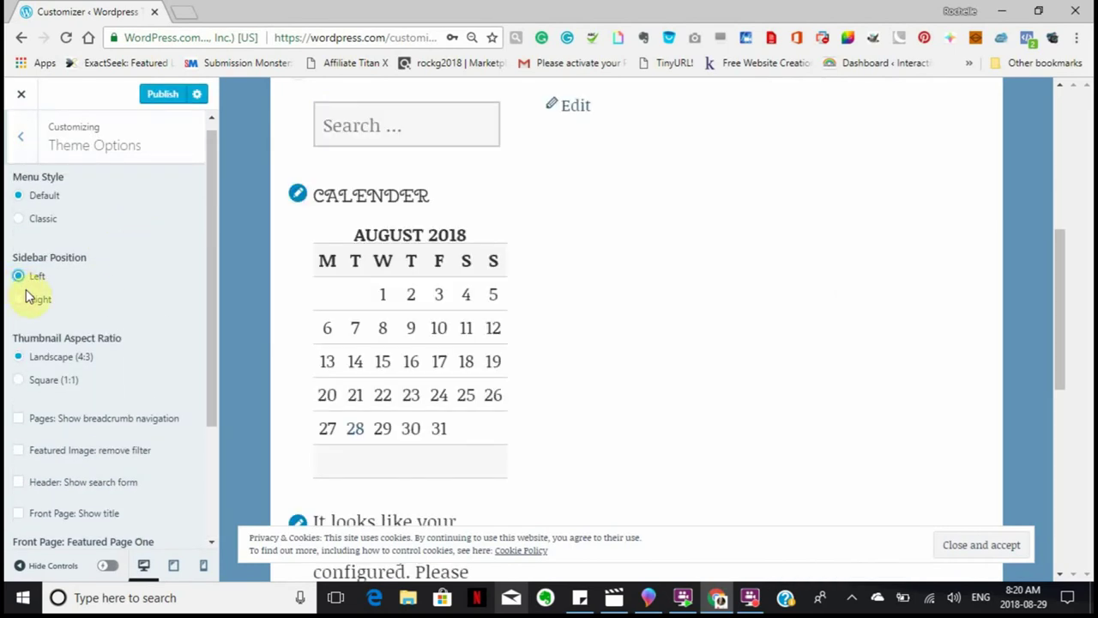
{"action": "scroll", "coordinate": [149, 264], "scroll_direction": "down", "scroll_amount": 3}
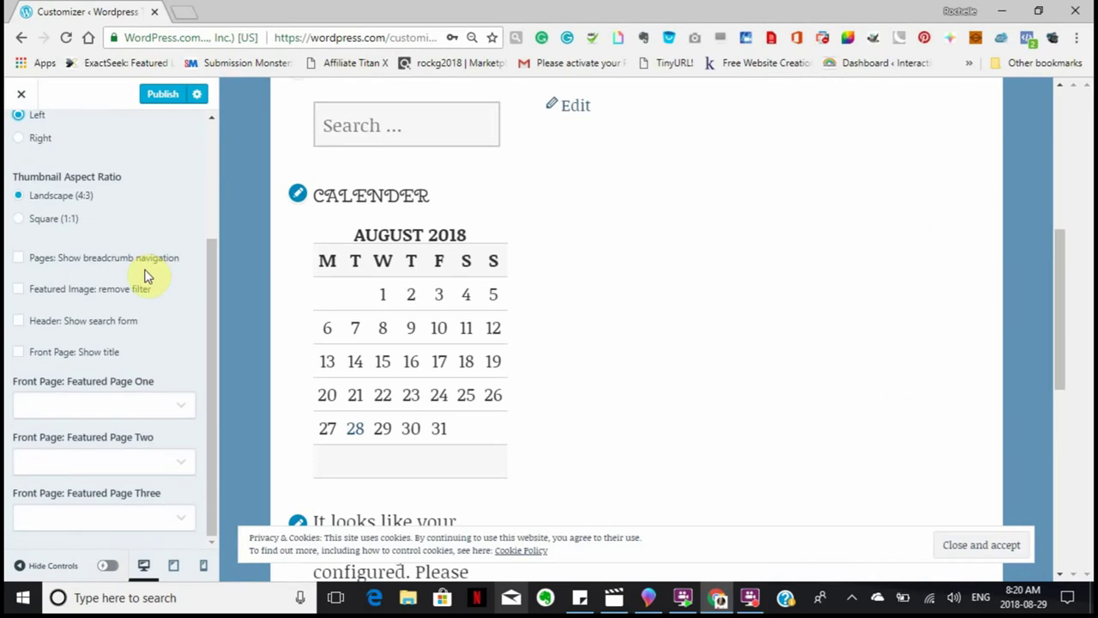
{"action": "left_click", "coordinate": [19, 141]}
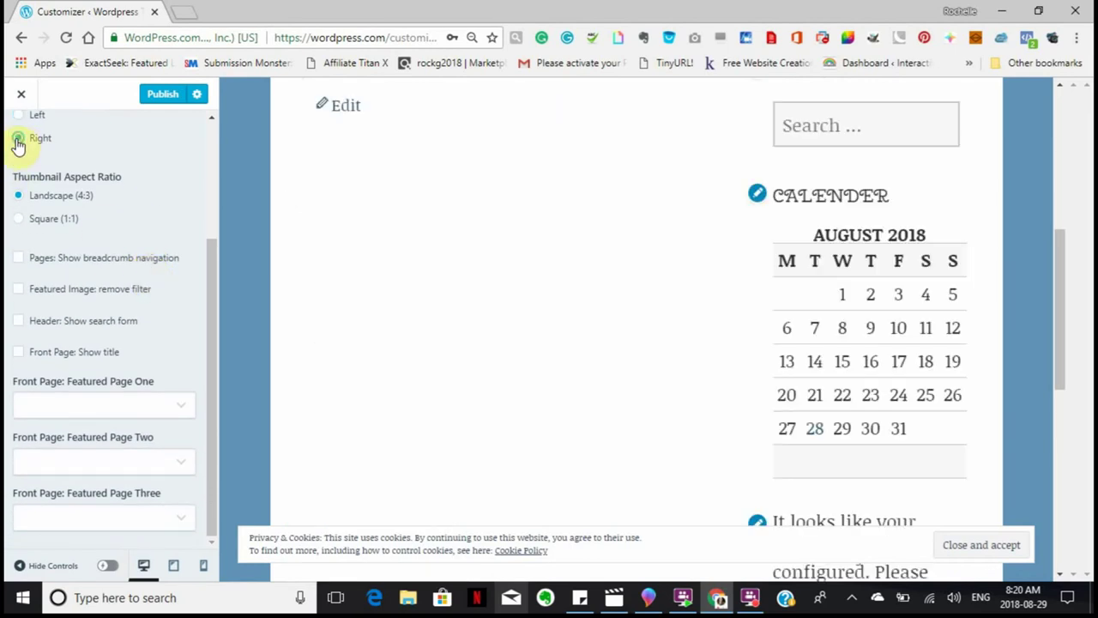
{"action": "left_click", "coordinate": [166, 212]}
{"action": "scroll", "coordinate": [211, 120], "scroll_direction": "up", "scroll_amount": 4}
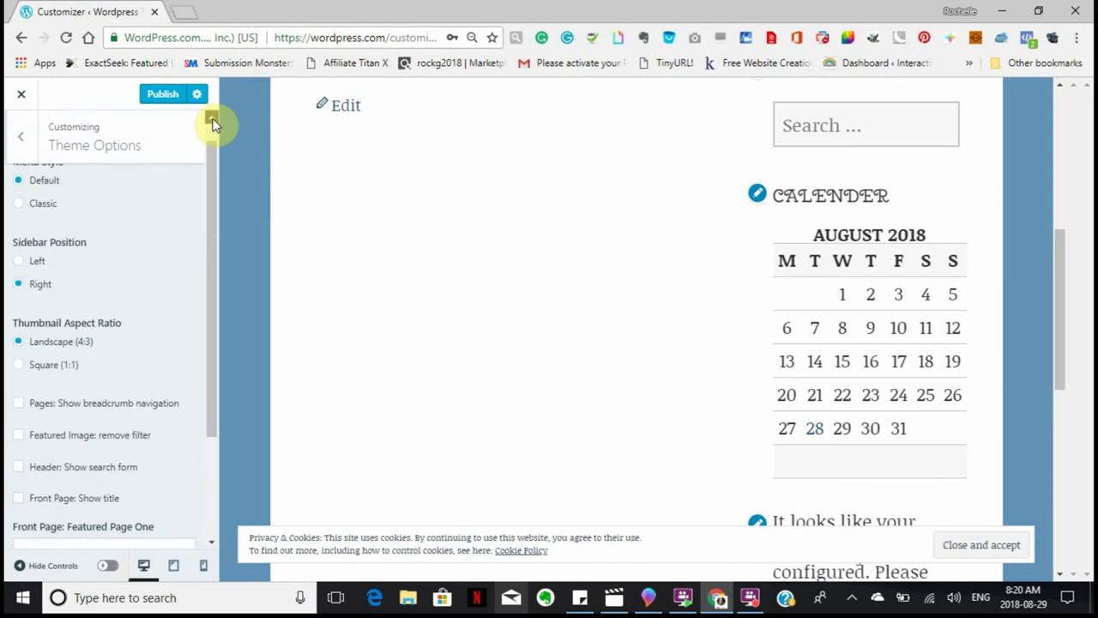
{"action": "left_click", "coordinate": [21, 140]}
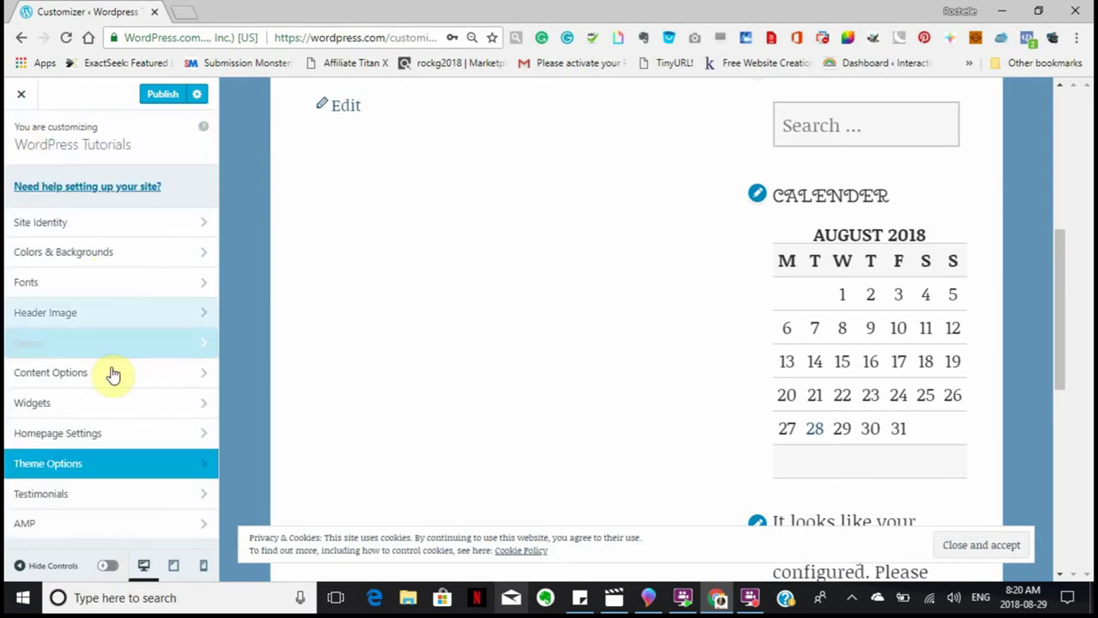
{"action": "left_click", "coordinate": [201, 504]}
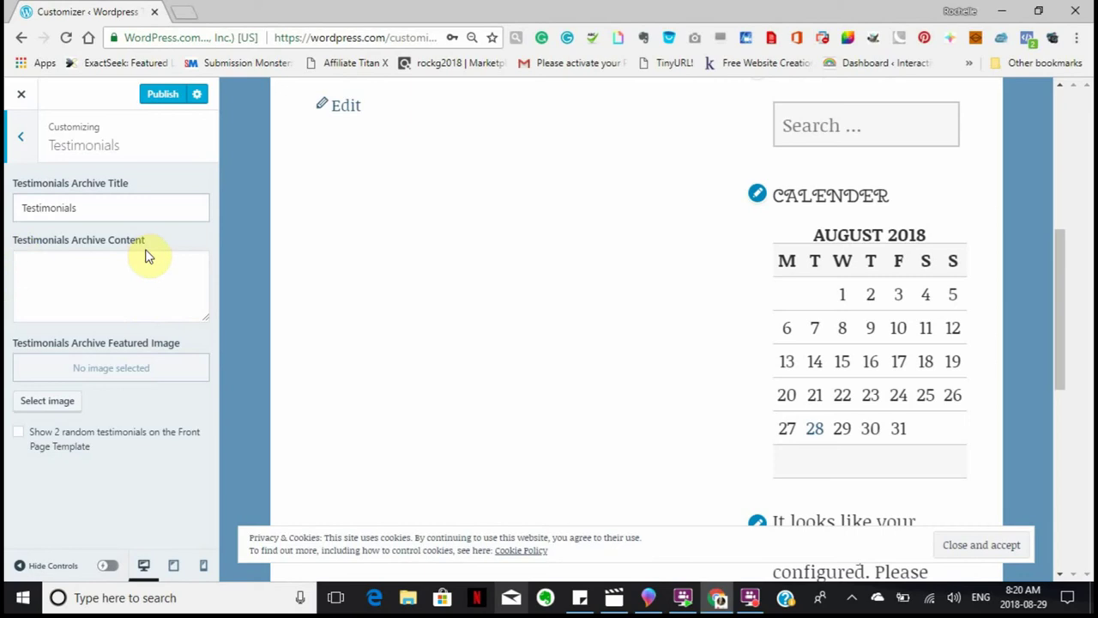
{"action": "left_click", "coordinate": [23, 143]}
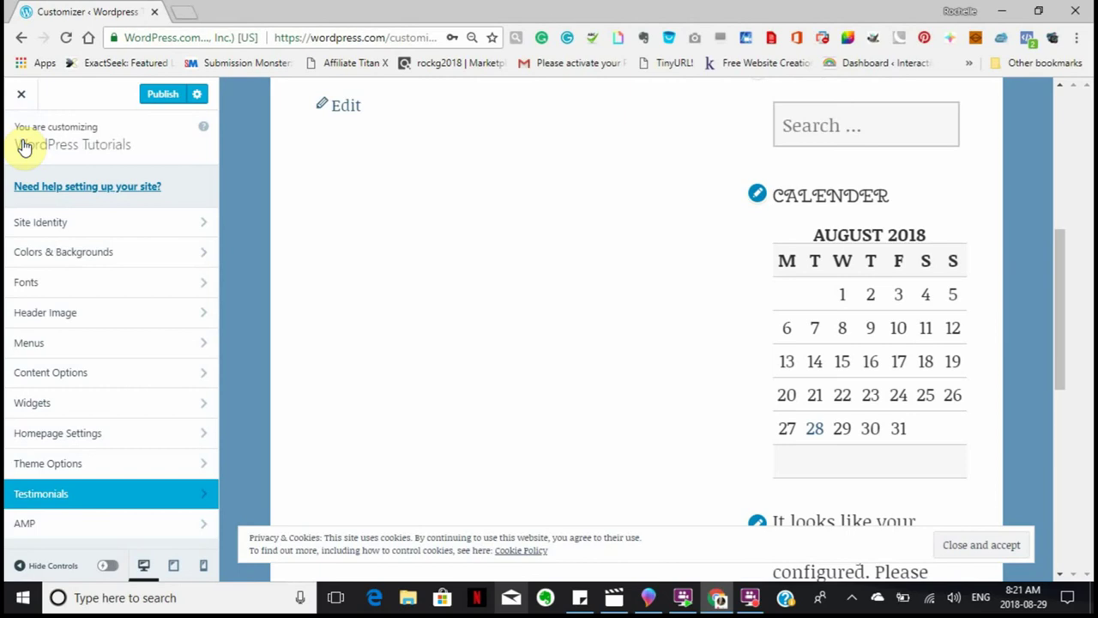
Open the AMP Design settings with the preview on an AMP-compatible post
{"action": "left_click", "coordinate": [26, 528]}
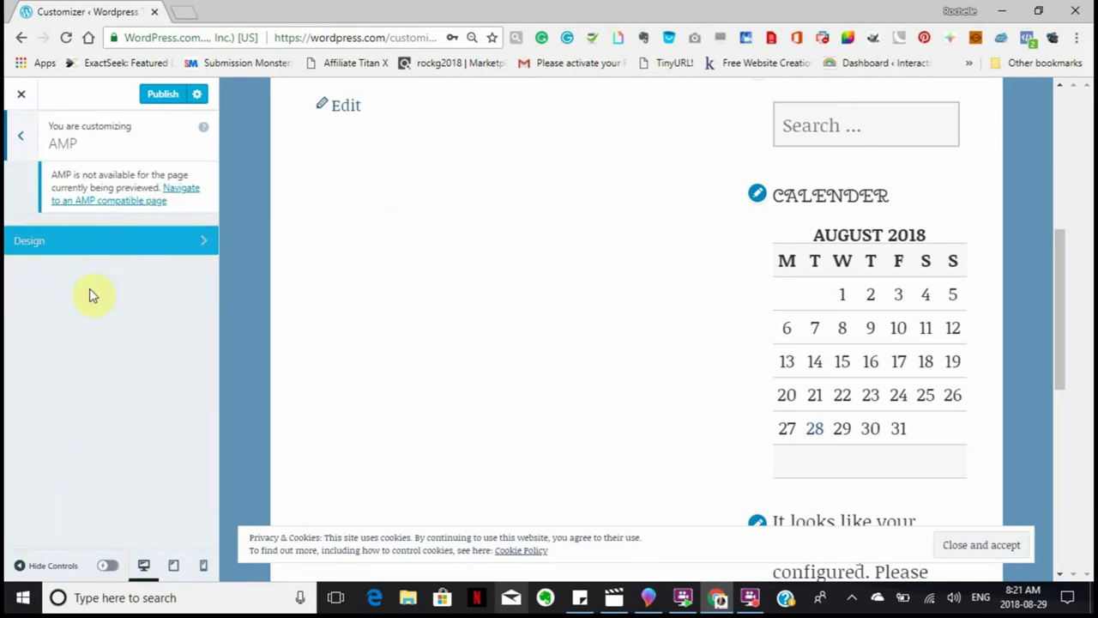
{"action": "left_click", "coordinate": [109, 211]}
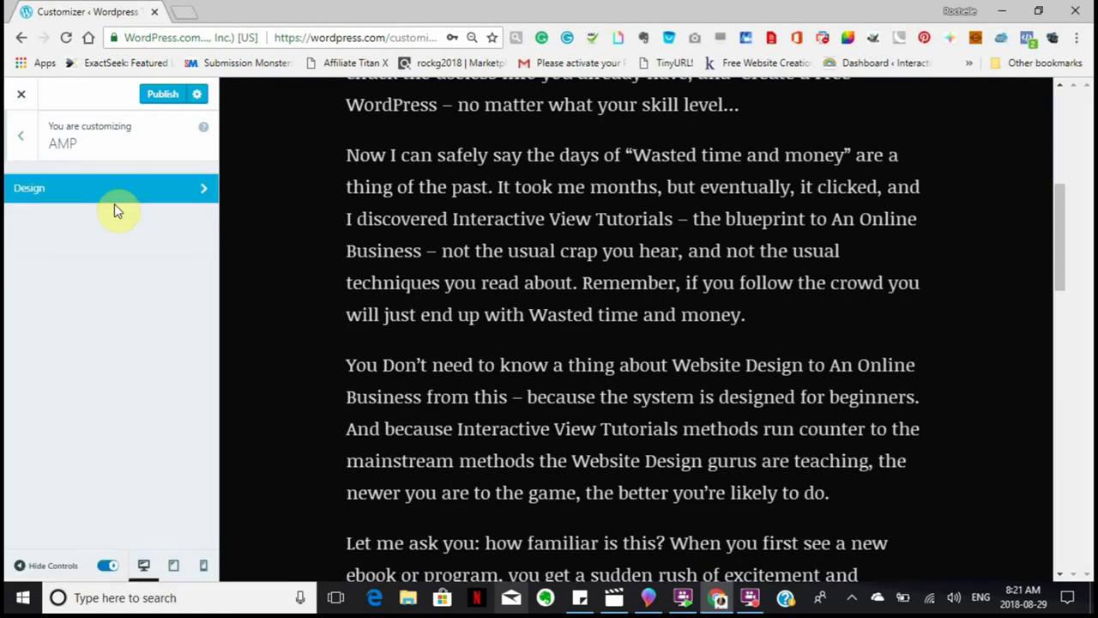
{"action": "left_click", "coordinate": [204, 197]}
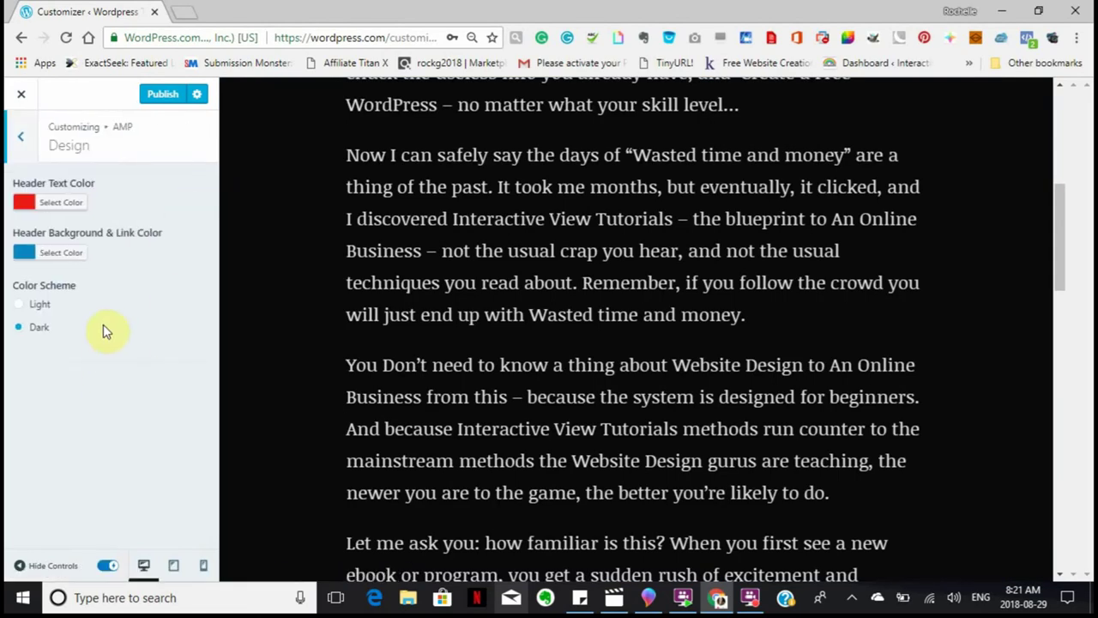
{"action": "scroll", "coordinate": [269, 356], "scroll_direction": "up", "scroll_amount": 5}
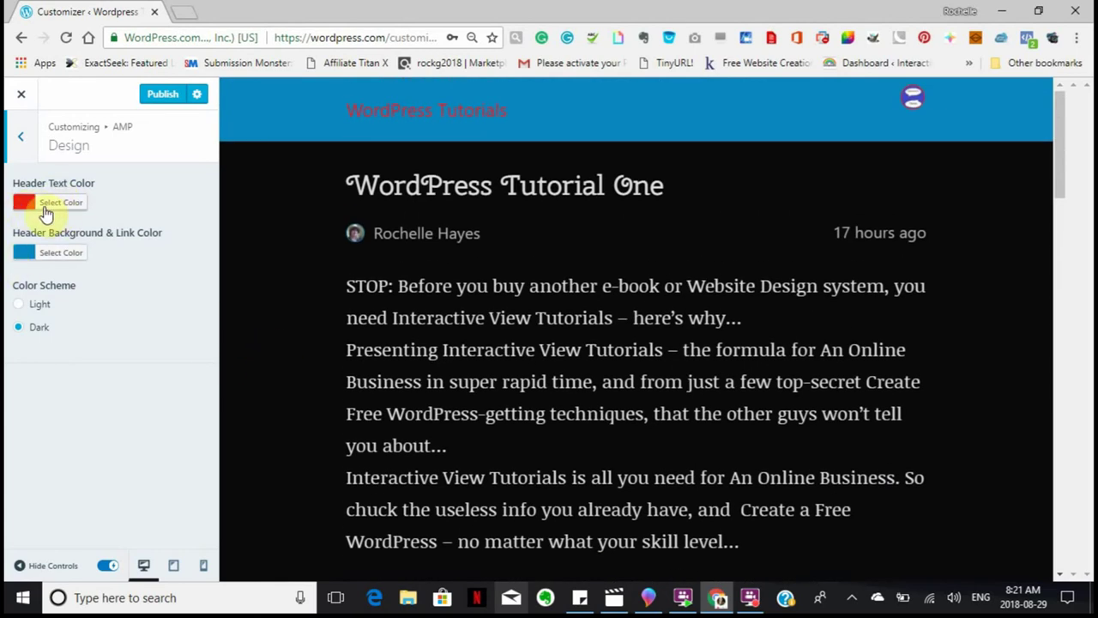
Set the AMP header text colour to a bright red after trying magenta
{"action": "left_click", "coordinate": [59, 206]}
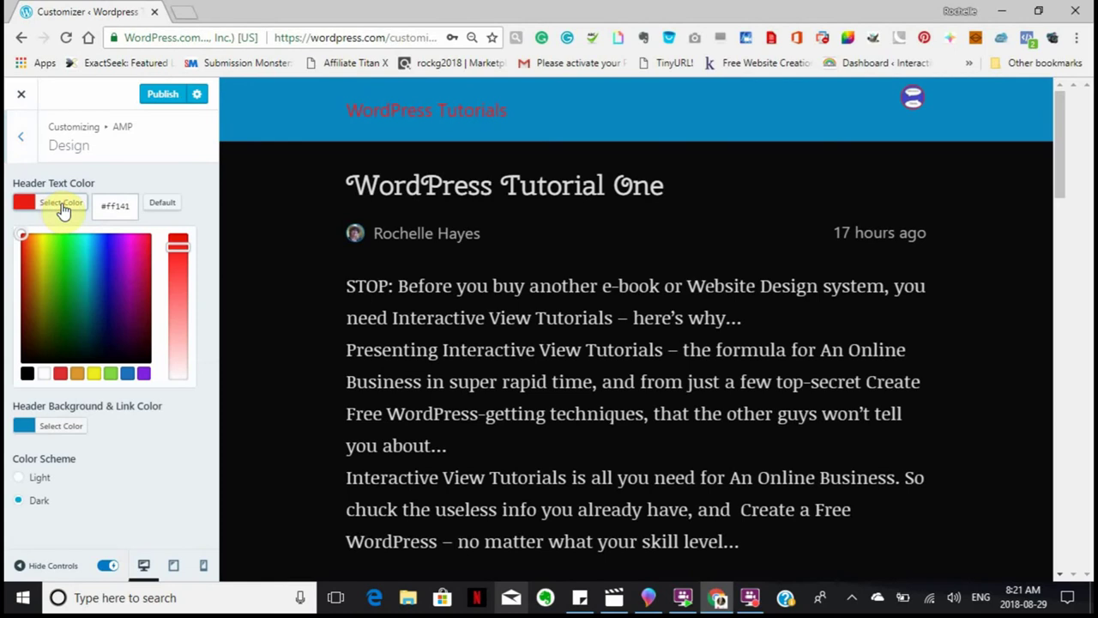
{"action": "left_click", "coordinate": [129, 248]}
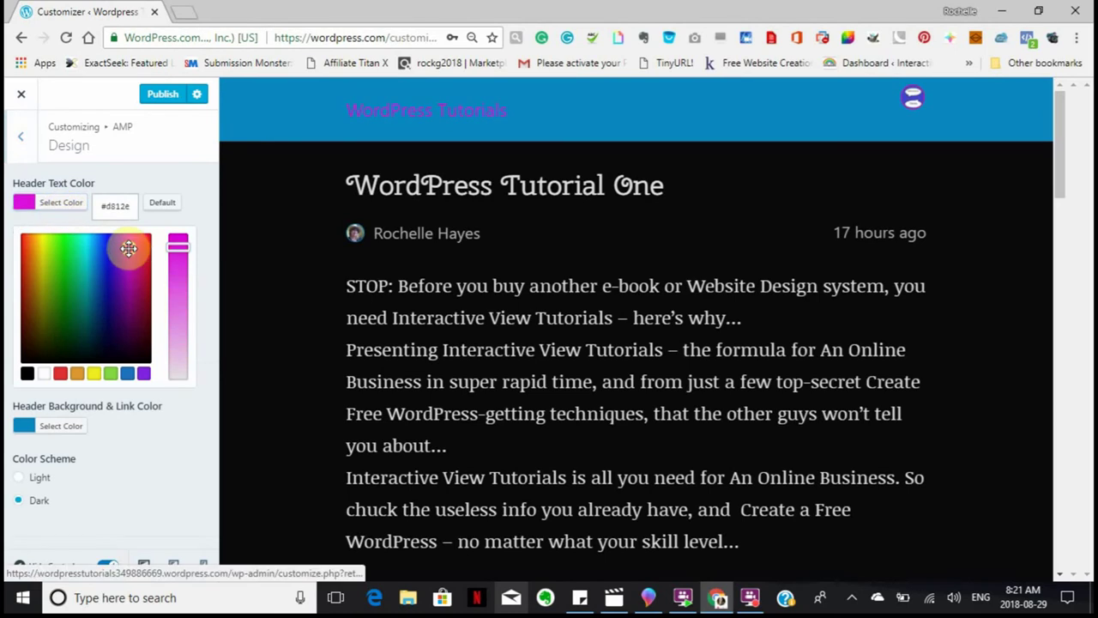
{"action": "left_click", "coordinate": [23, 271]}
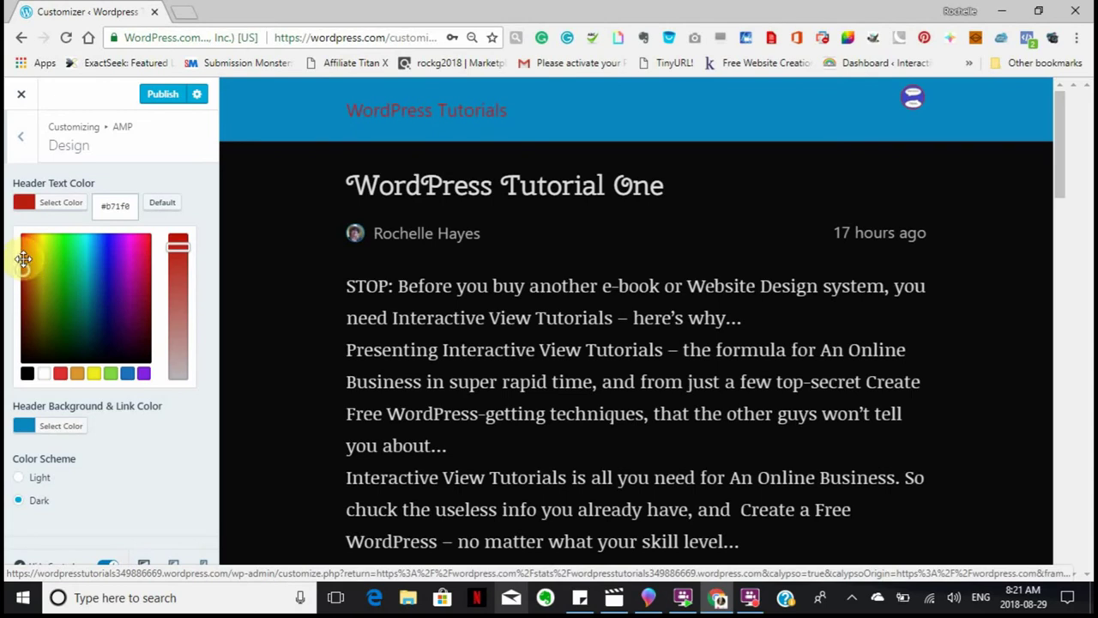
{"action": "left_click", "coordinate": [21, 243]}
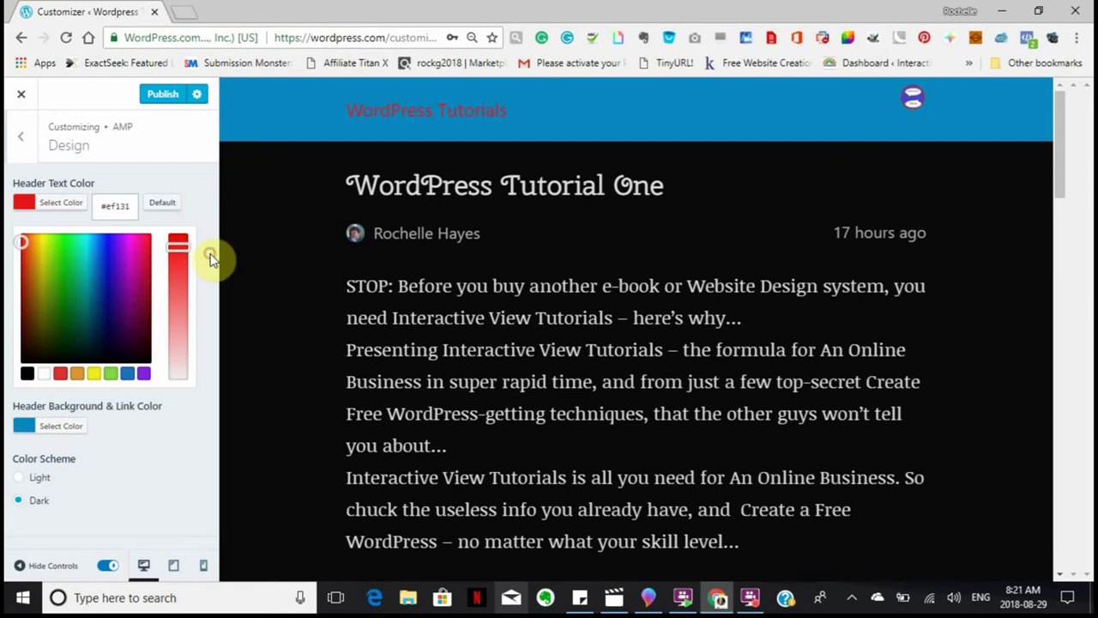
Try teal, dark blue and green, then settle on a light sky-blue header background and link colour
{"action": "left_click", "coordinate": [50, 428]}
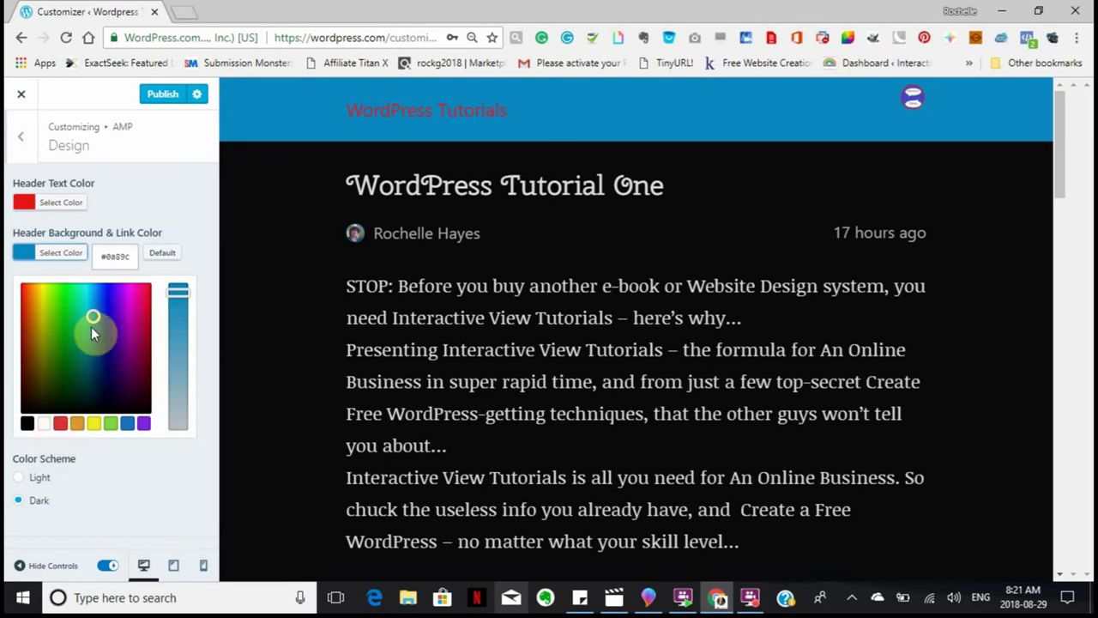
{"action": "left_click", "coordinate": [82, 293]}
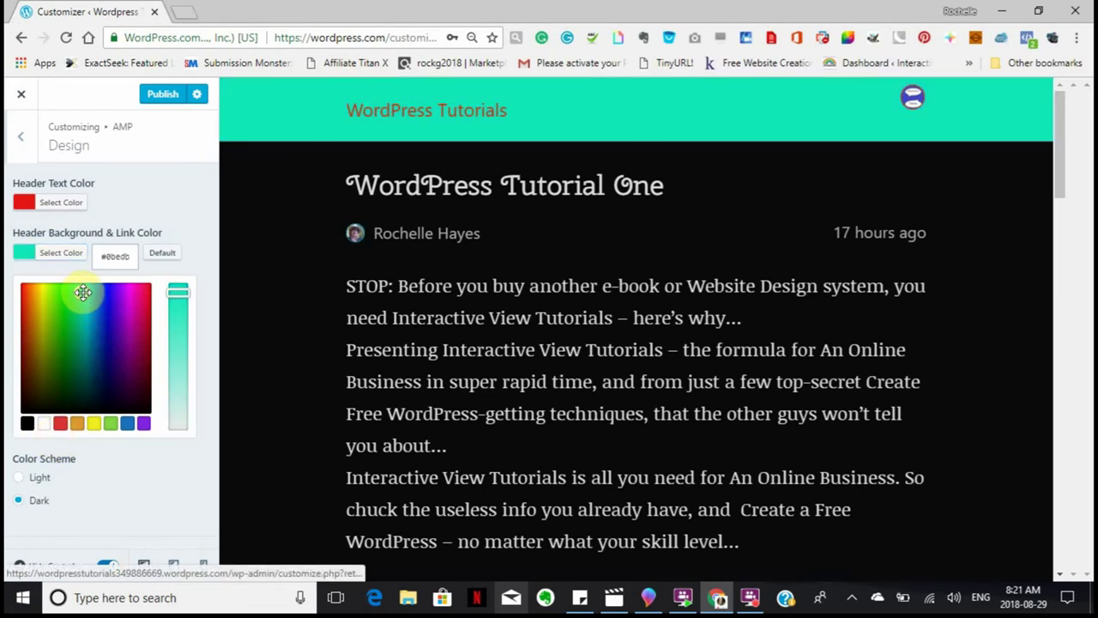
{"action": "left_click", "coordinate": [97, 342]}
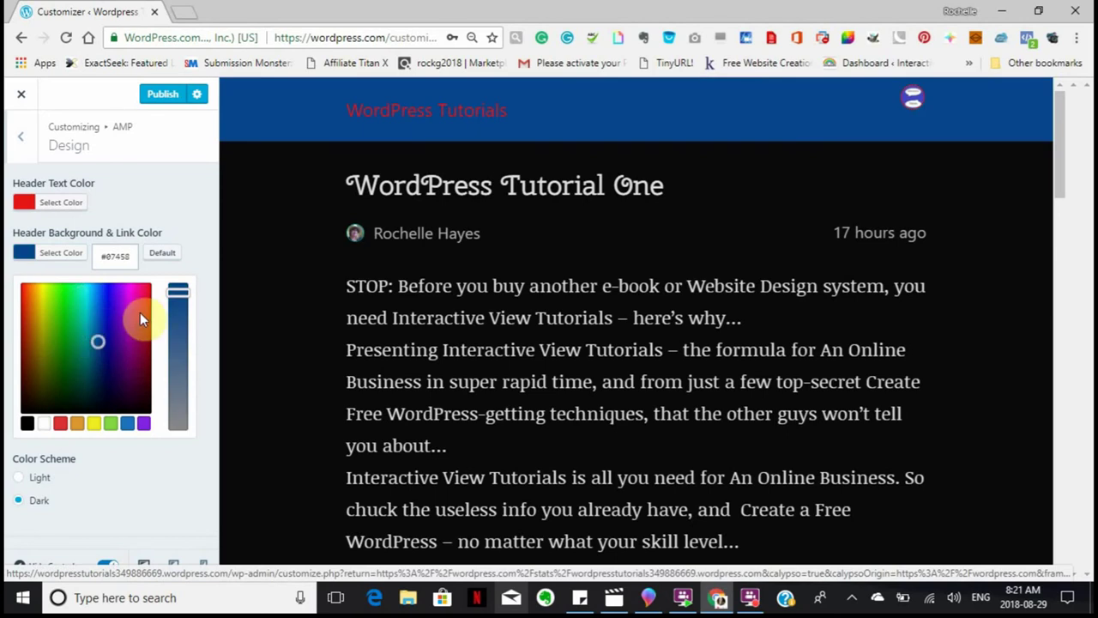
{"action": "left_click_drag", "start_coordinate": [140, 312], "coordinate": [46, 313]}
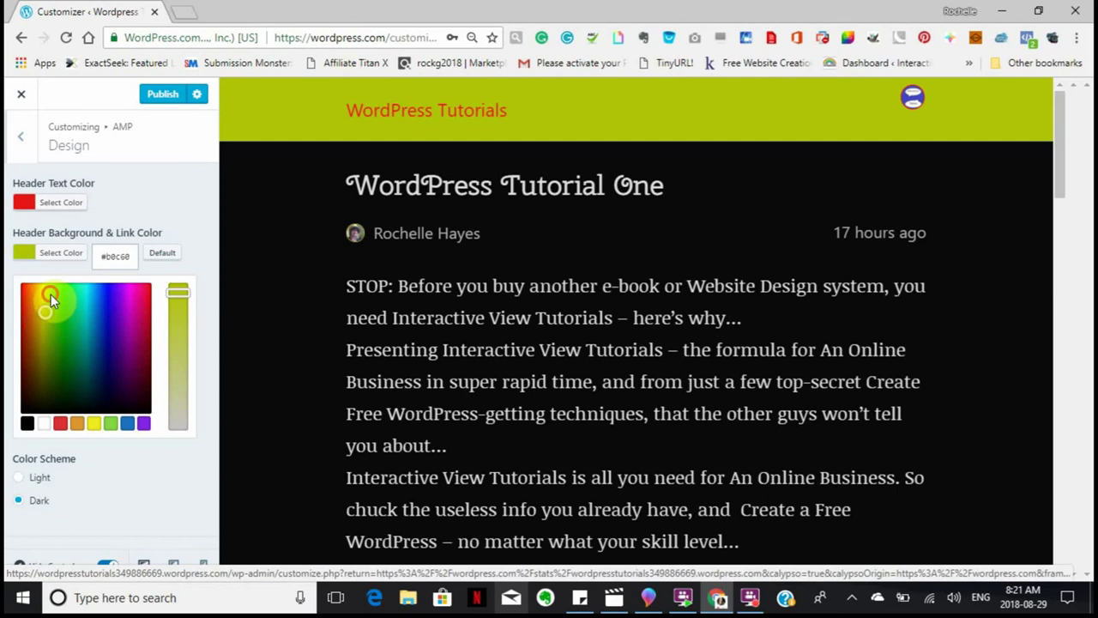
{"action": "left_click", "coordinate": [50, 294]}
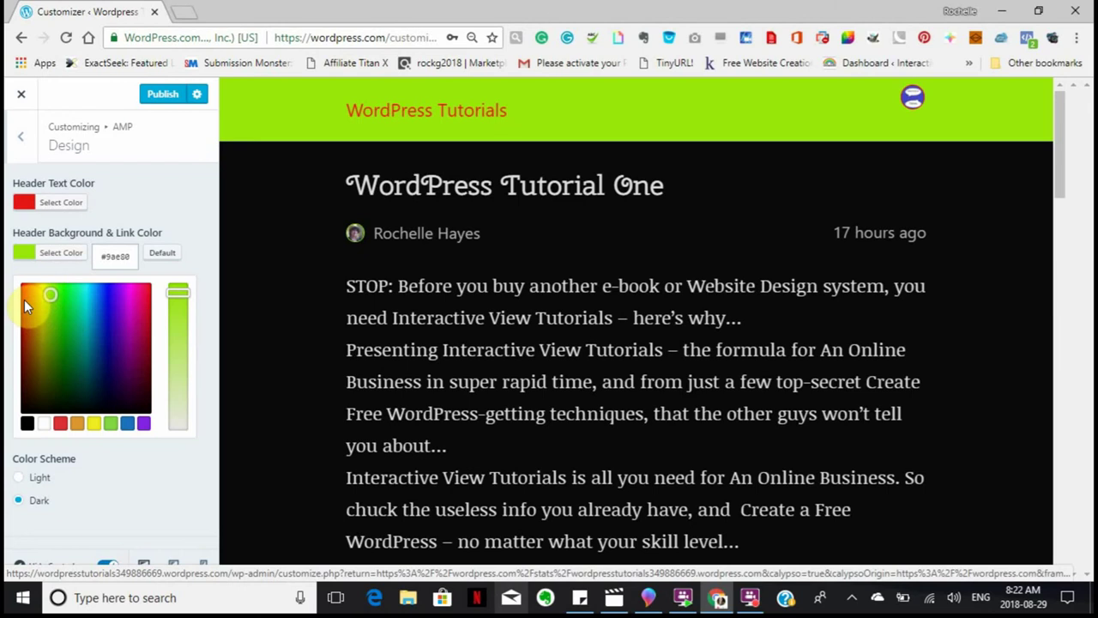
{"action": "left_click_drag", "start_coordinate": [49, 296], "coordinate": [90, 296]}
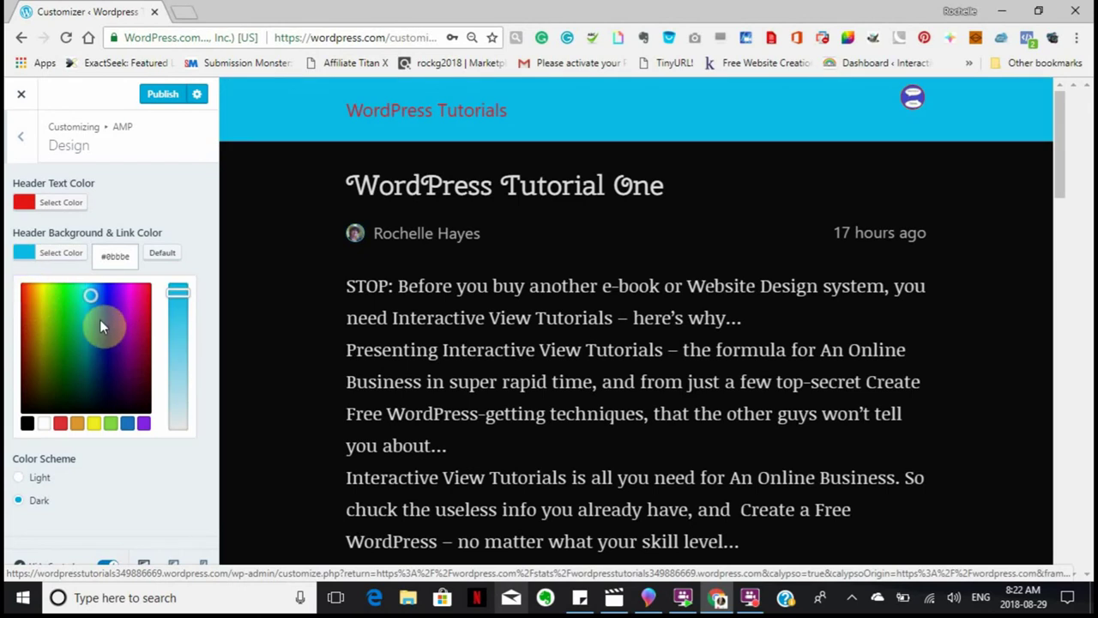
{"action": "left_click", "coordinate": [161, 465]}
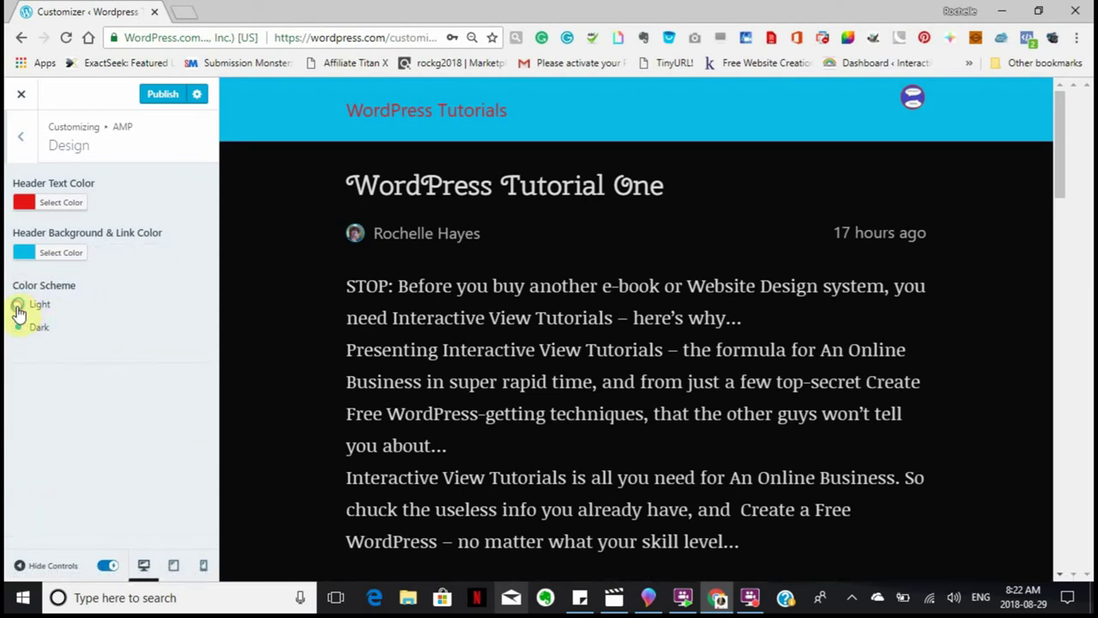
Compare the Light scheme, keep the Dark AMP colour scheme, and publish the AMP design
{"action": "left_click", "coordinate": [18, 306]}
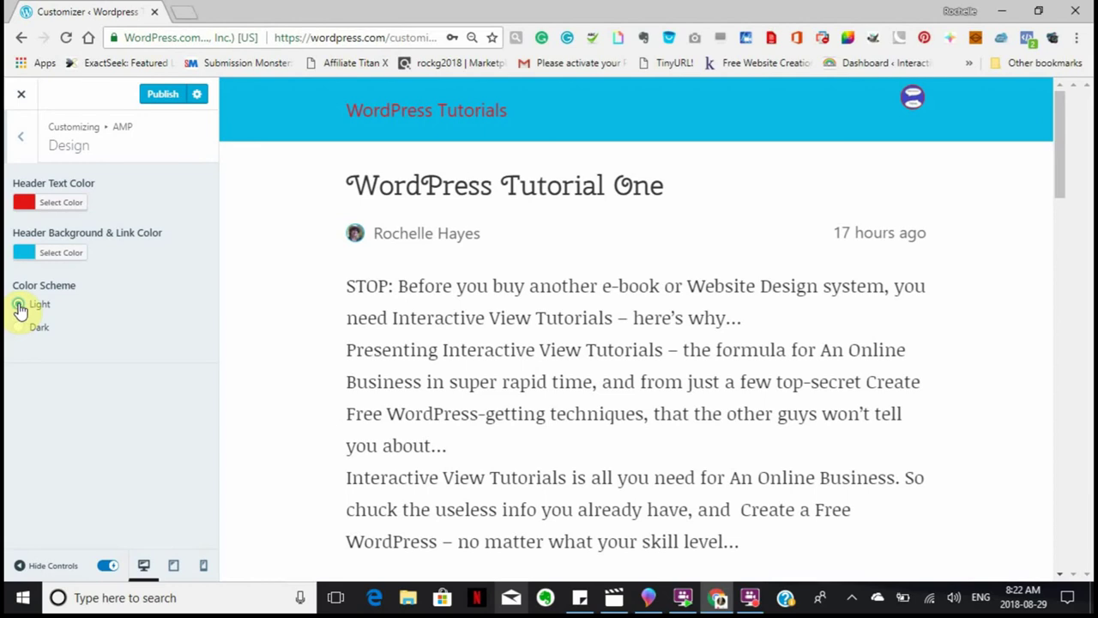
{"action": "left_click", "coordinate": [17, 334]}
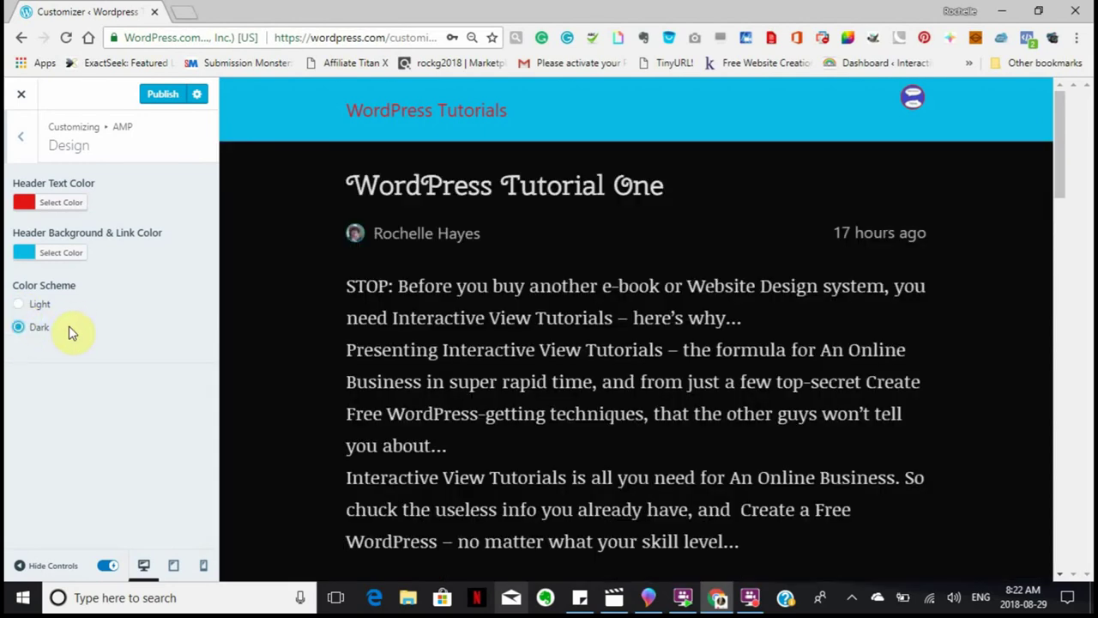
{"action": "left_click", "coordinate": [164, 97]}
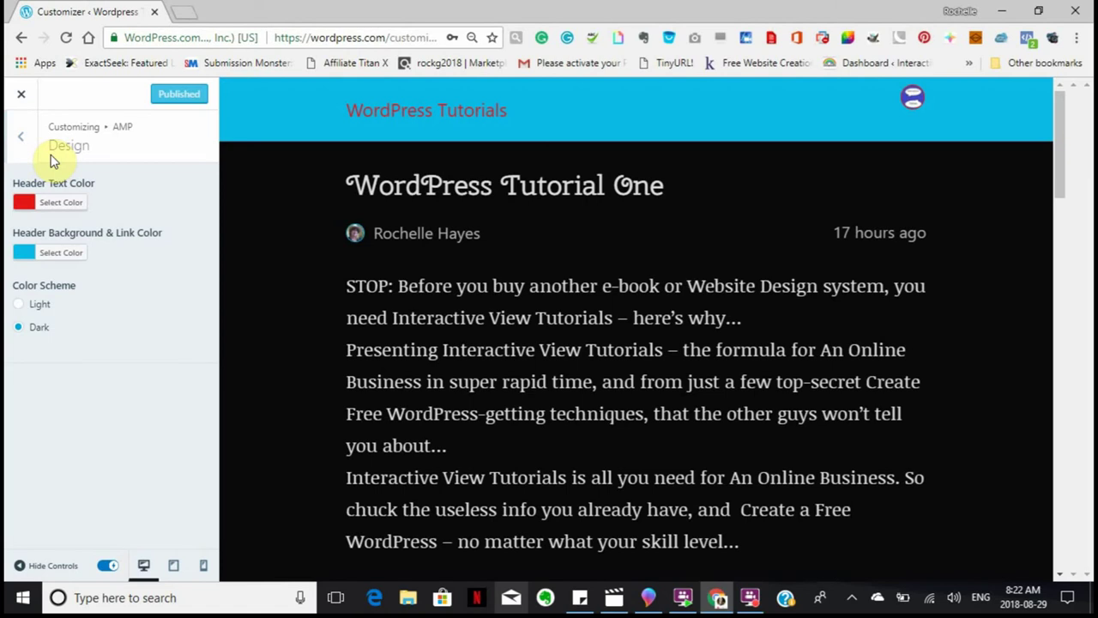
Back out of the AMP Design section and close the customizer to reach the Themes gallery
{"action": "left_click", "coordinate": [20, 142]}
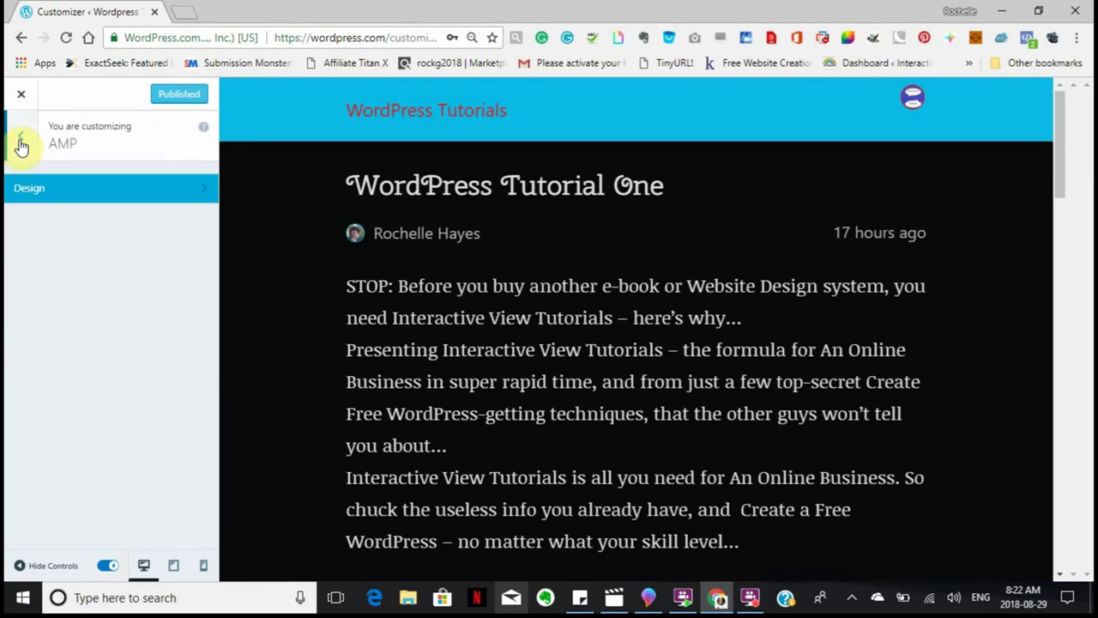
{"action": "left_click", "coordinate": [22, 144]}
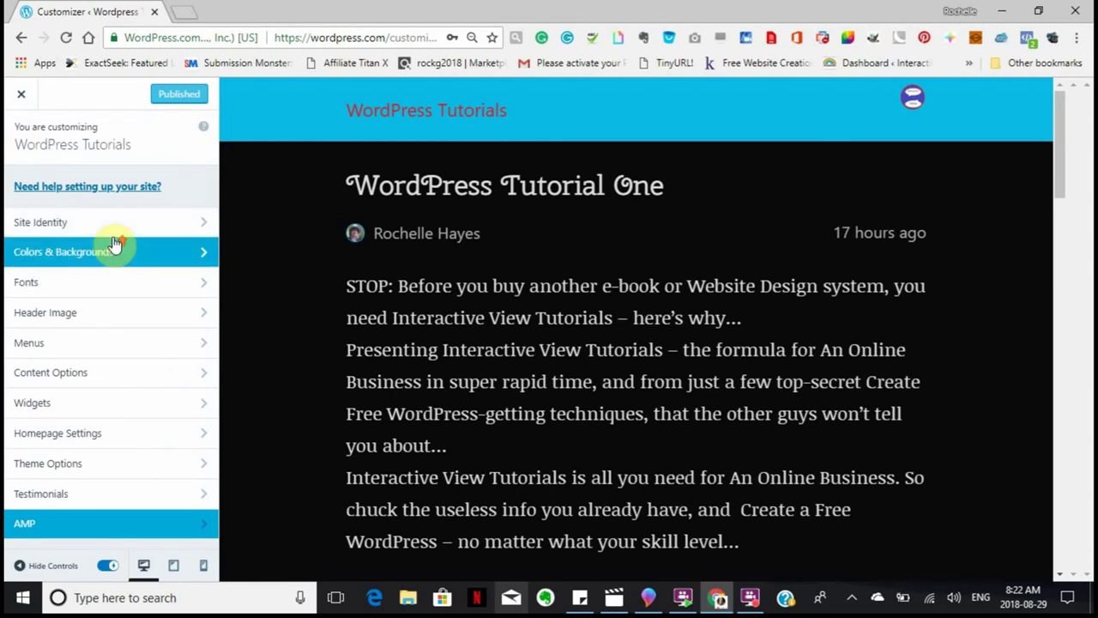
{"action": "left_click", "coordinate": [21, 99]}
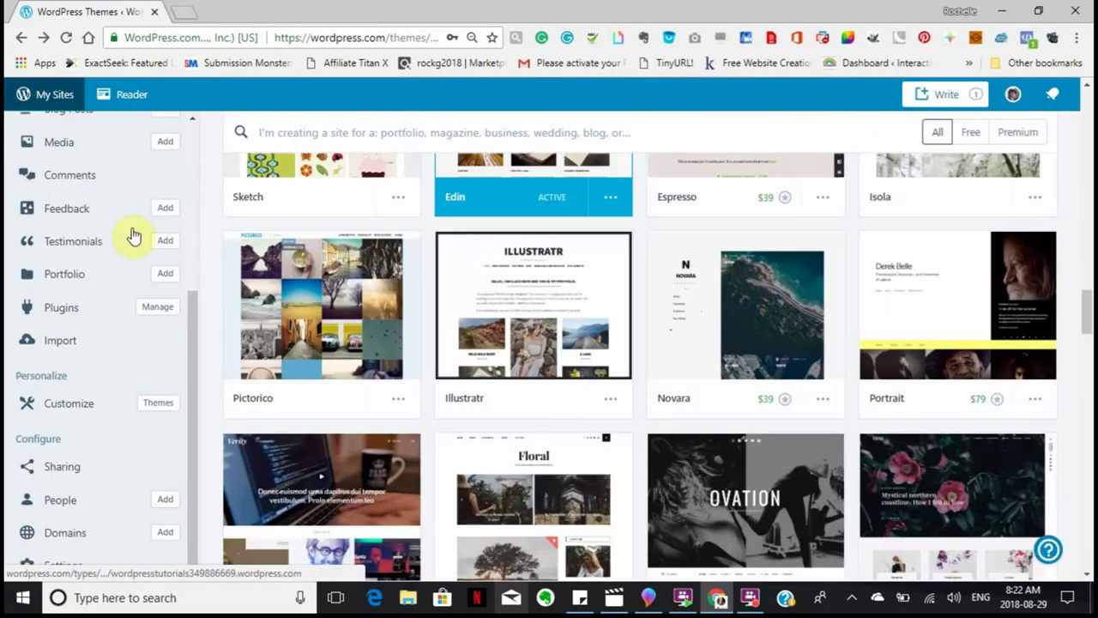
{"action": "scroll", "coordinate": [109, 234], "scroll_direction": "up", "scroll_amount": 7}
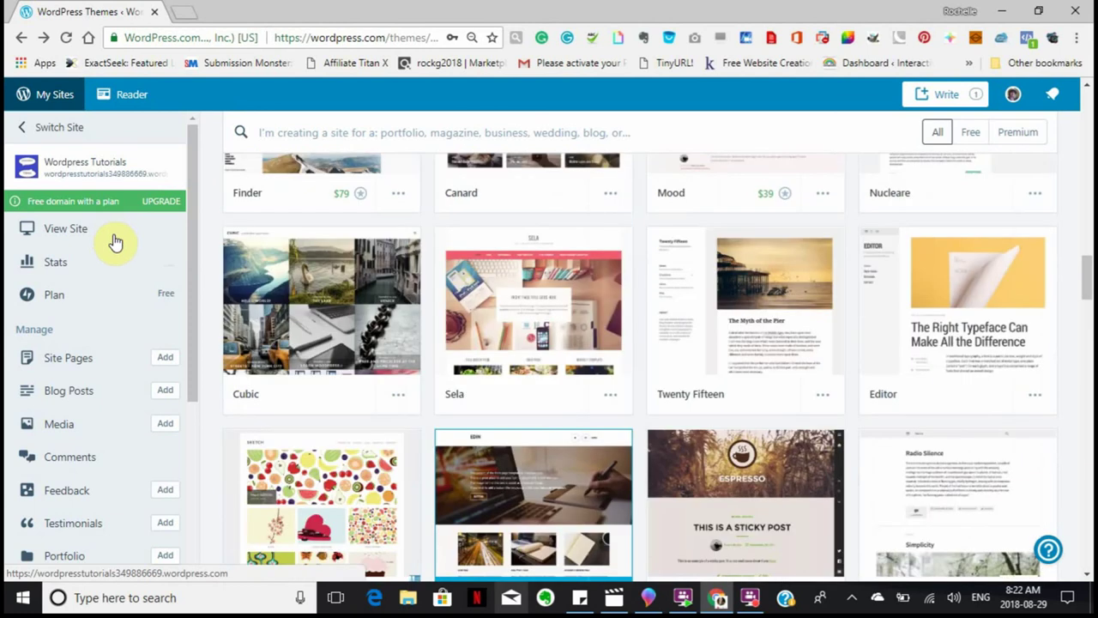
{"action": "scroll", "coordinate": [113, 237], "scroll_direction": "up", "scroll_amount": 3}
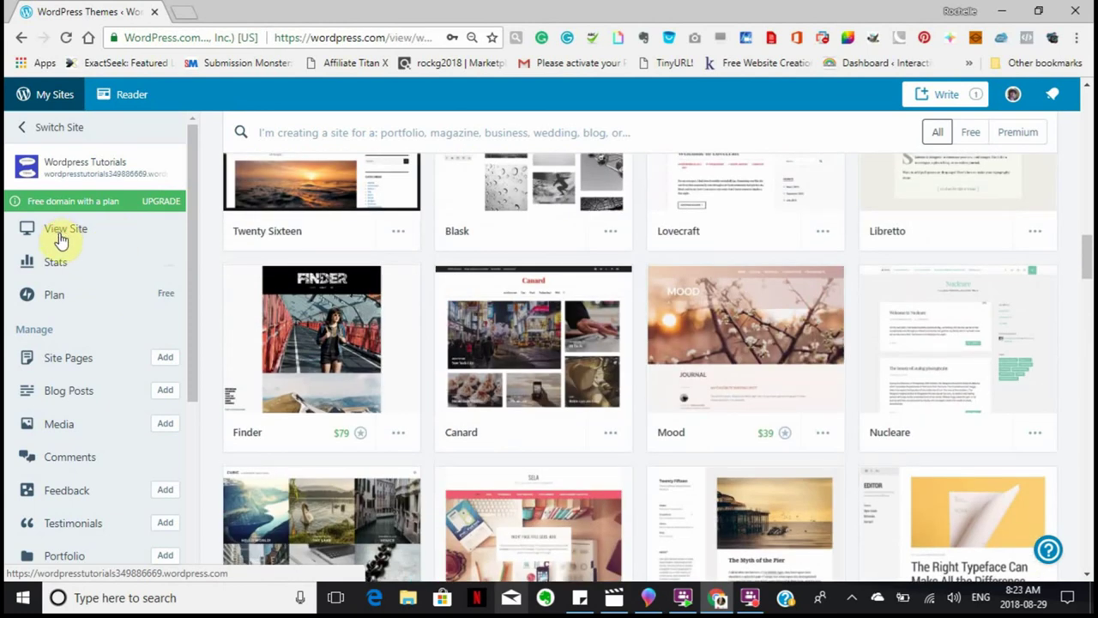
{"action": "left_click", "coordinate": [59, 240]}
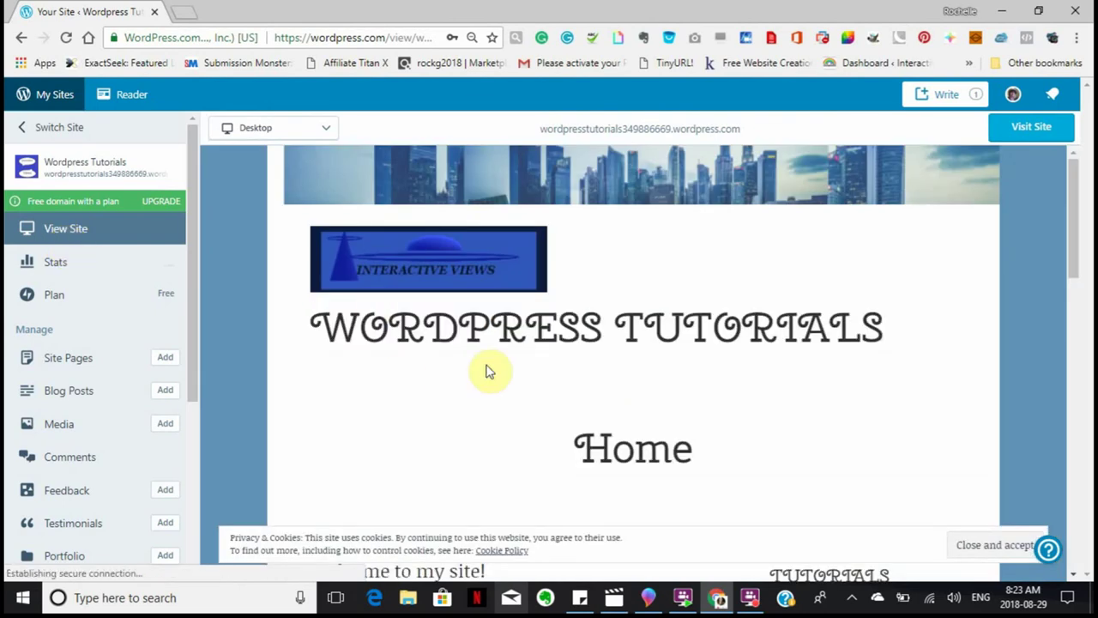
{"action": "scroll", "coordinate": [412, 402], "scroll_direction": "down", "scroll_amount": 5}
{"action": "scroll", "coordinate": [412, 407], "scroll_direction": "down", "scroll_amount": 5}
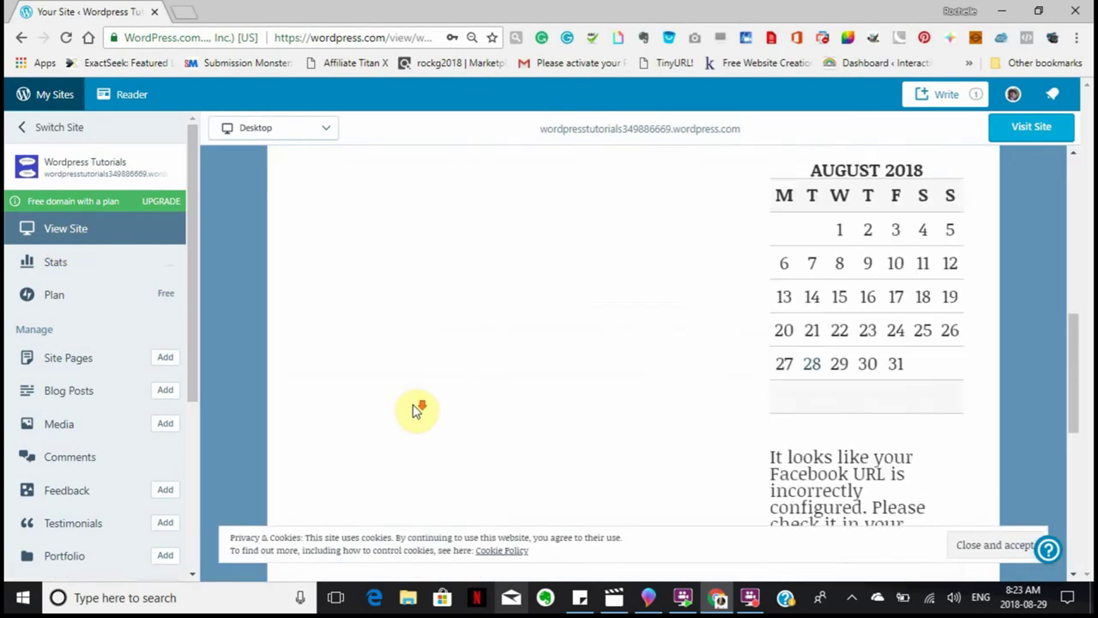
{"action": "scroll", "coordinate": [413, 408], "scroll_direction": "up", "scroll_amount": 1}
{"action": "scroll", "coordinate": [412, 406], "scroll_direction": "up", "scroll_amount": 2}
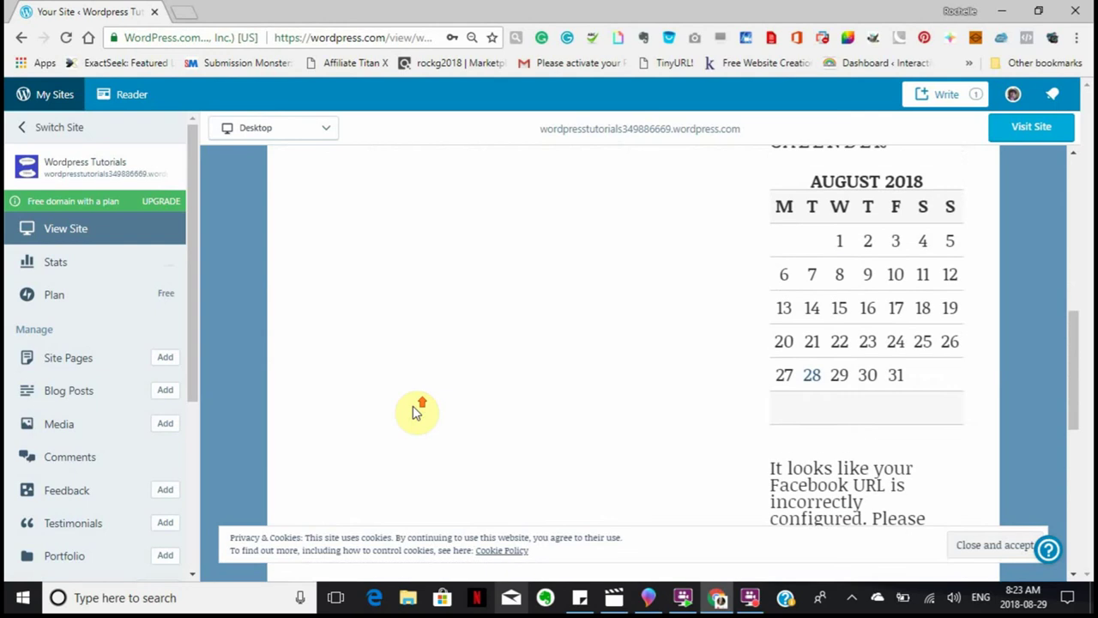
{"action": "scroll", "coordinate": [413, 406], "scroll_direction": "down", "scroll_amount": 3}
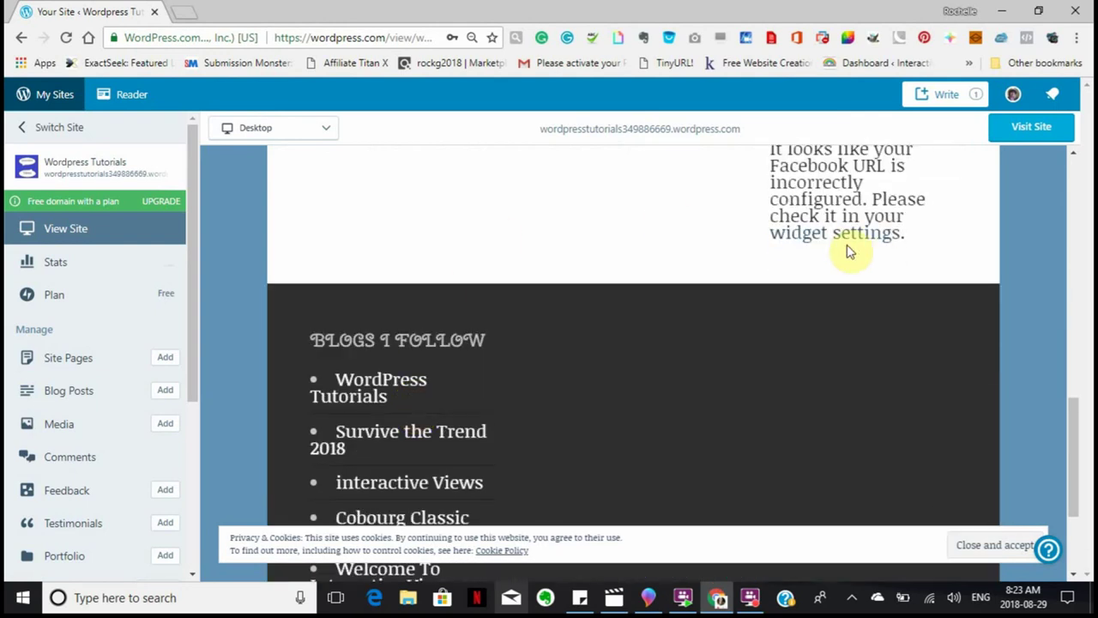
{"action": "scroll", "coordinate": [763, 248], "scroll_direction": "up", "scroll_amount": 1}
{"action": "scroll", "coordinate": [765, 248], "scroll_direction": "up", "scroll_amount": 4}
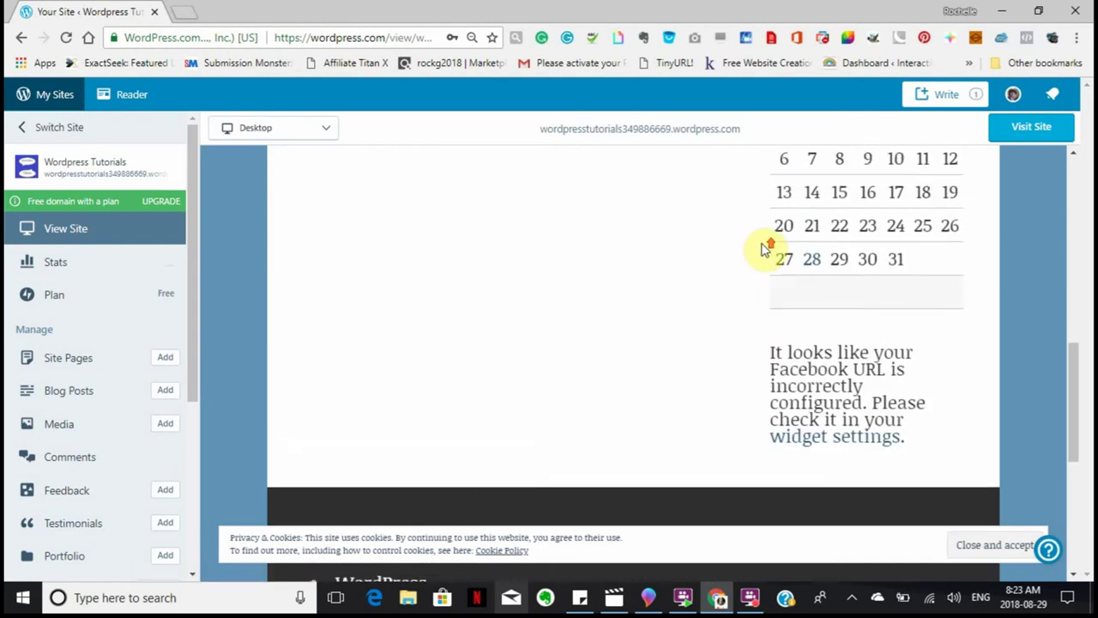
{"action": "scroll", "coordinate": [787, 293], "scroll_direction": "down", "scroll_amount": 4}
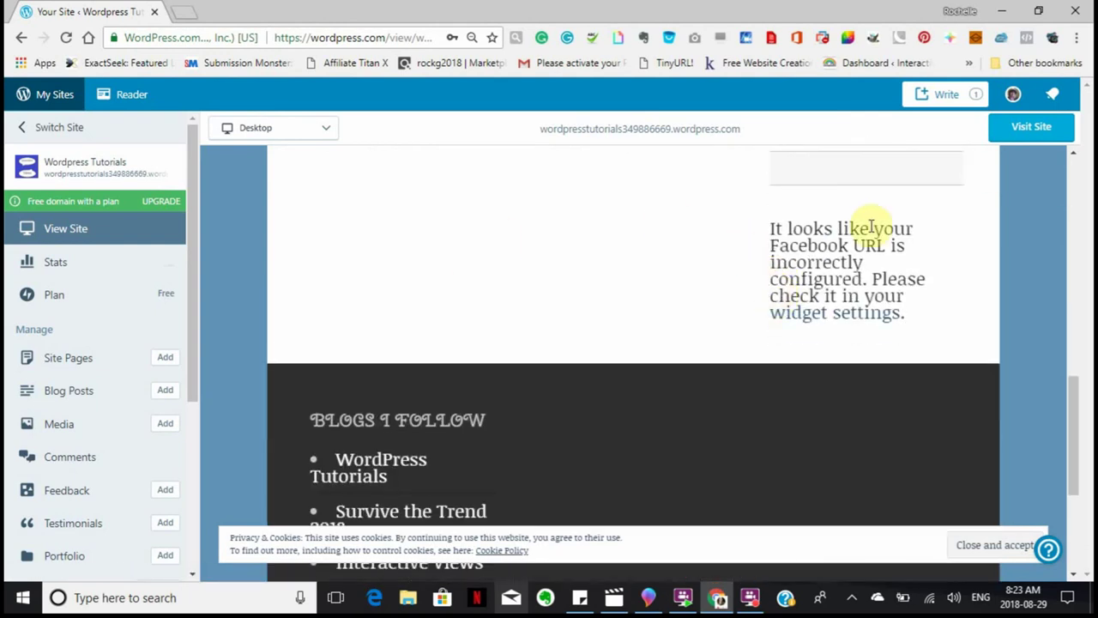
{"action": "scroll", "coordinate": [704, 339], "scroll_direction": "up", "scroll_amount": 10}
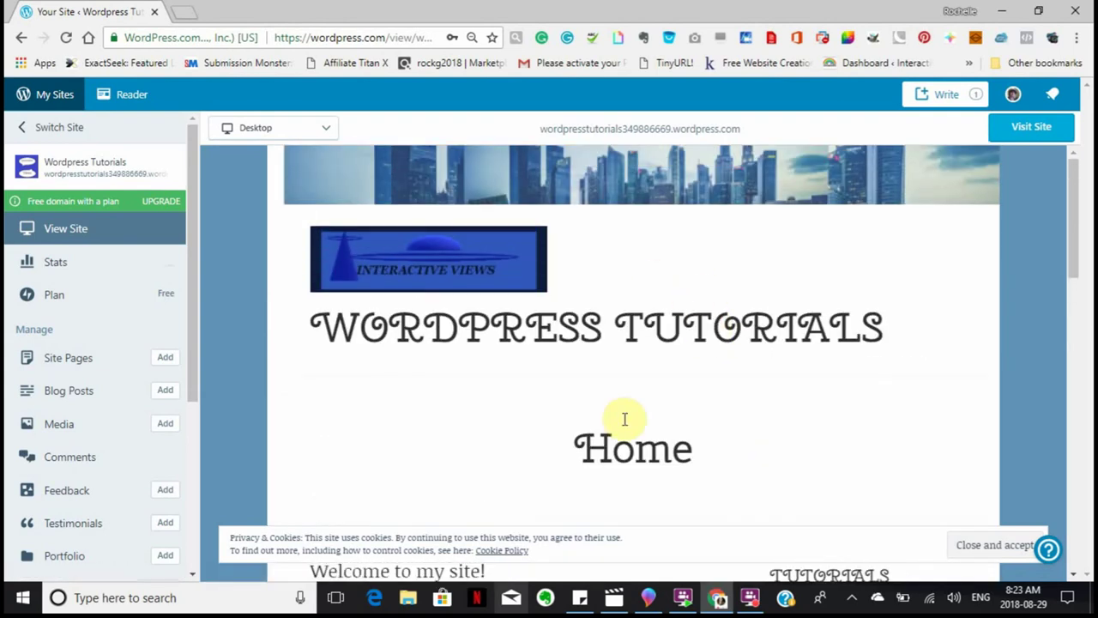
{"action": "scroll", "coordinate": [635, 420], "scroll_direction": "down", "scroll_amount": 5}
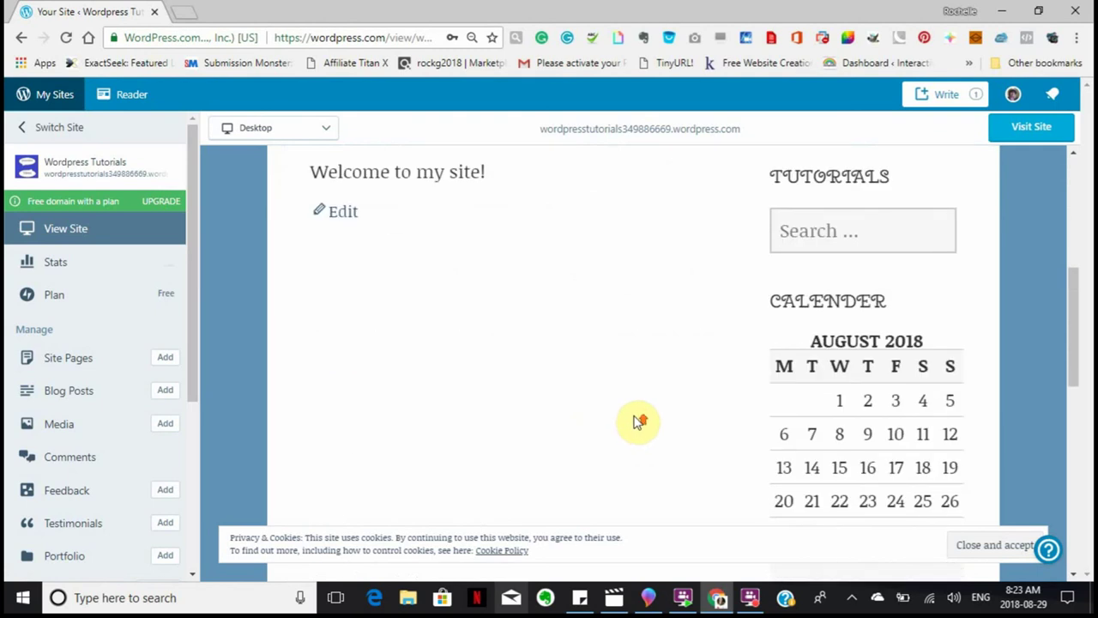
{"action": "scroll", "coordinate": [635, 425], "scroll_direction": "up", "scroll_amount": 4}
{"action": "scroll", "coordinate": [636, 419], "scroll_direction": "up", "scroll_amount": 1}
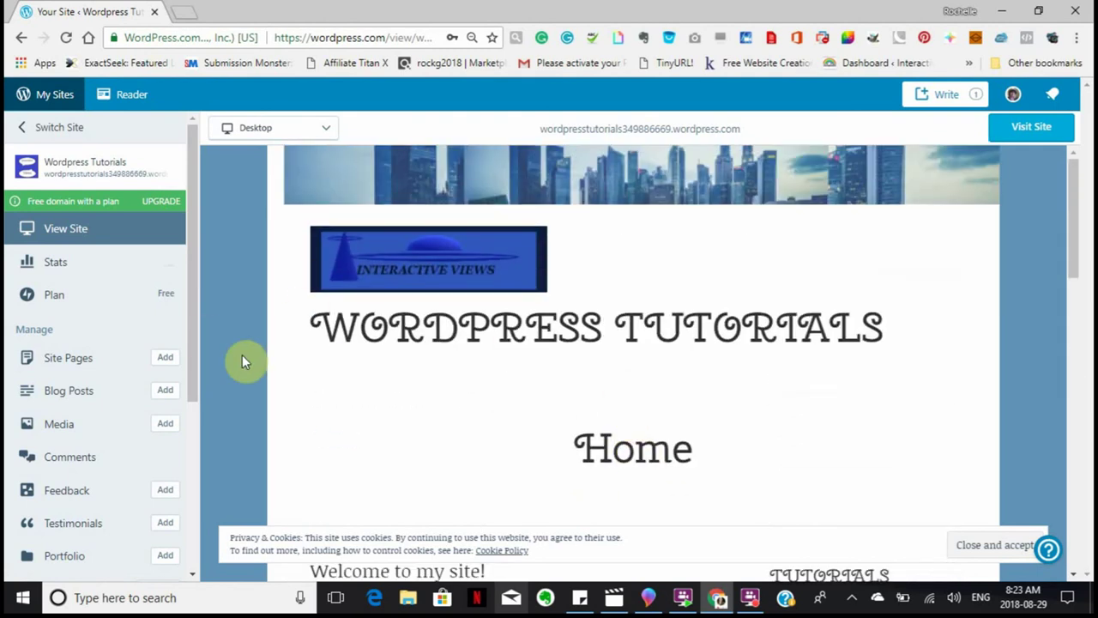
{"action": "scroll", "coordinate": [356, 386], "scroll_direction": "down", "scroll_amount": 3}
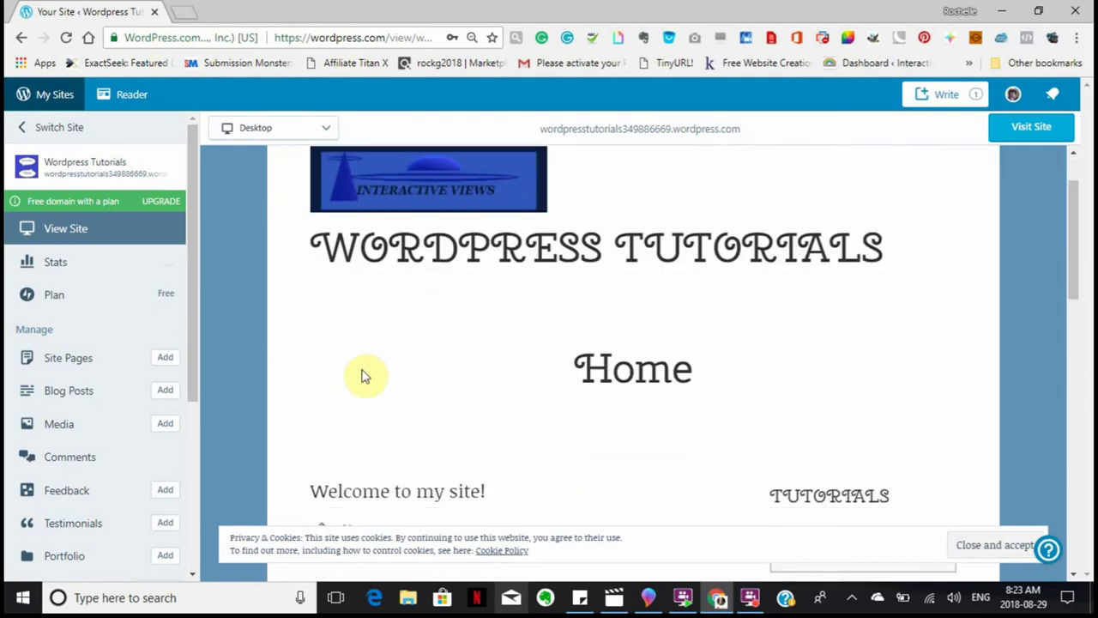
{"action": "scroll", "coordinate": [374, 369], "scroll_direction": "down", "scroll_amount": 8}
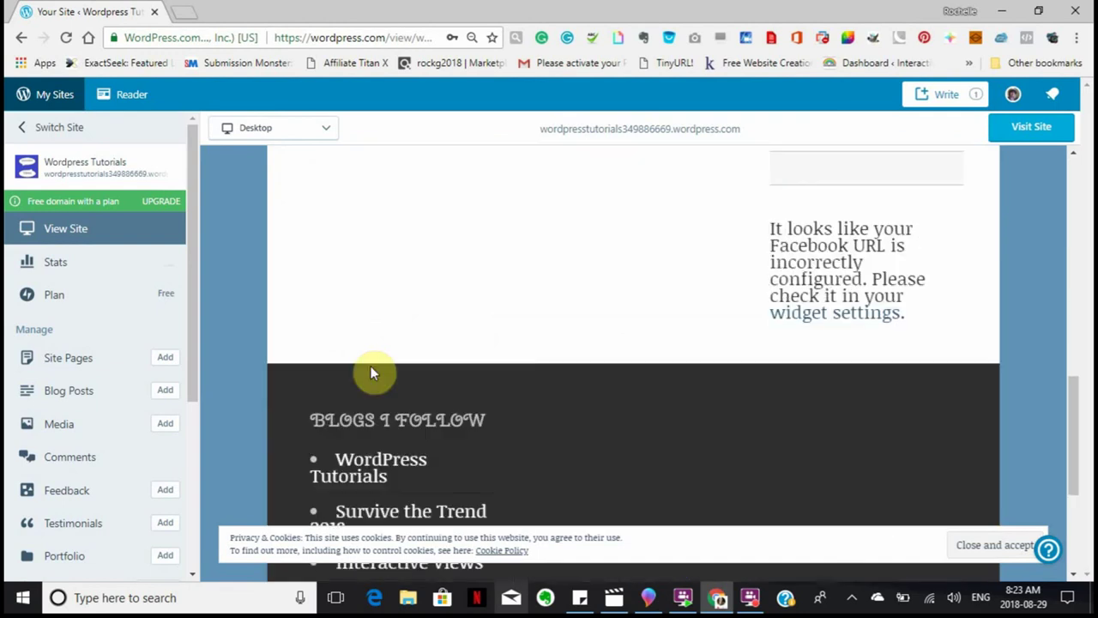
{"action": "scroll", "coordinate": [378, 371], "scroll_direction": "up", "scroll_amount": 5}
{"action": "scroll", "coordinate": [377, 369], "scroll_direction": "up", "scroll_amount": 5}
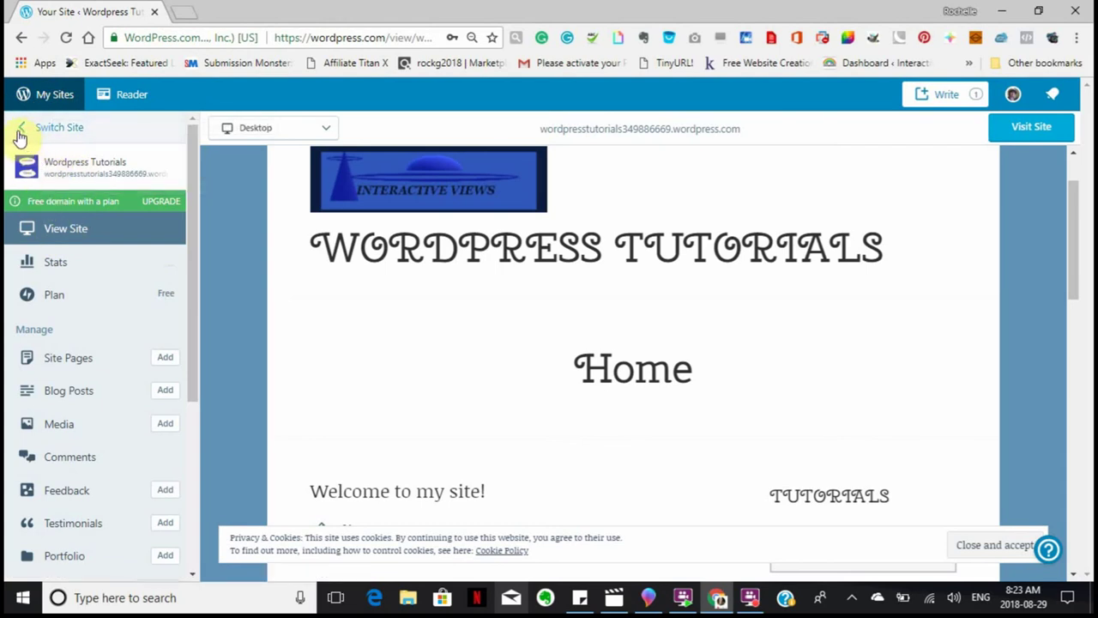
Set Homepage Settings to 'Your latest posts' instead of a static page and publish it
{"action": "scroll", "coordinate": [70, 416], "scroll_direction": "down", "scroll_amount": 3}
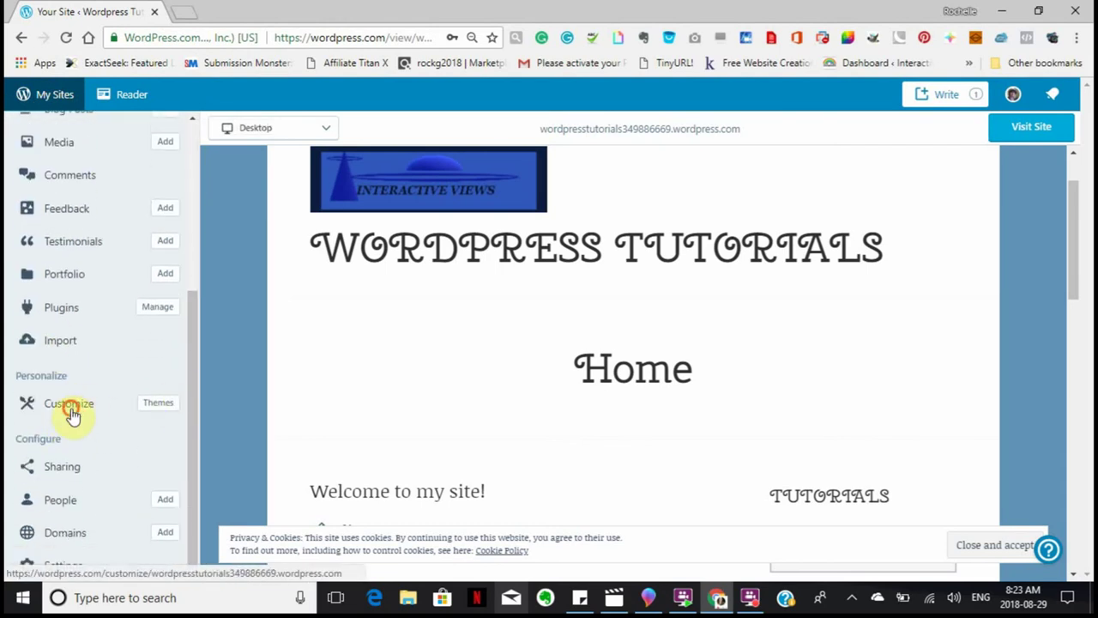
{"action": "left_click", "coordinate": [70, 410]}
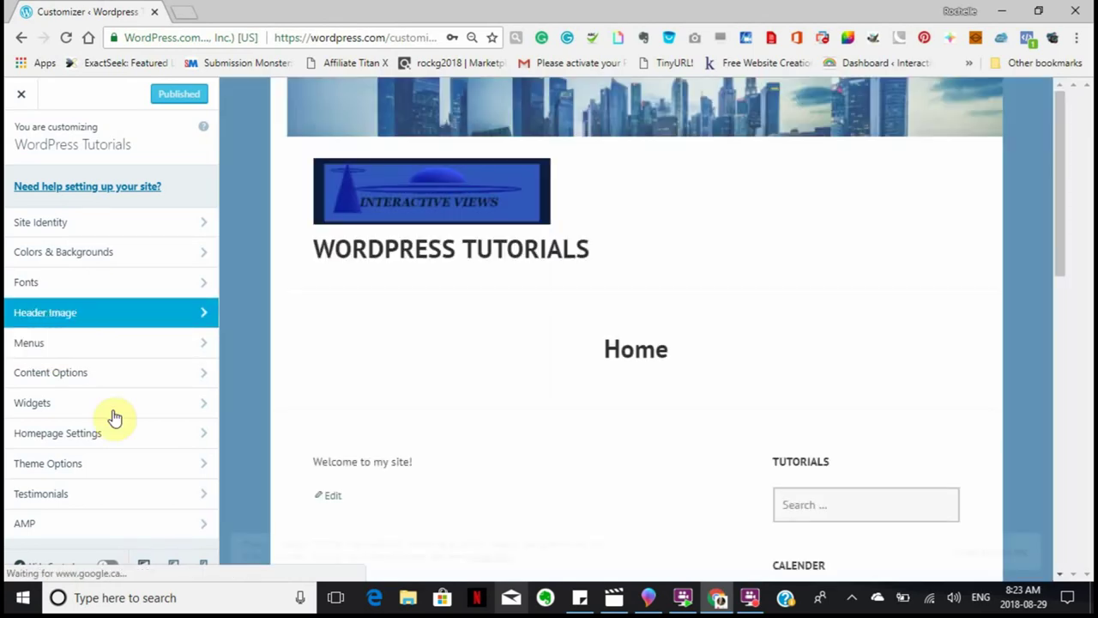
{"action": "left_click", "coordinate": [204, 435]}
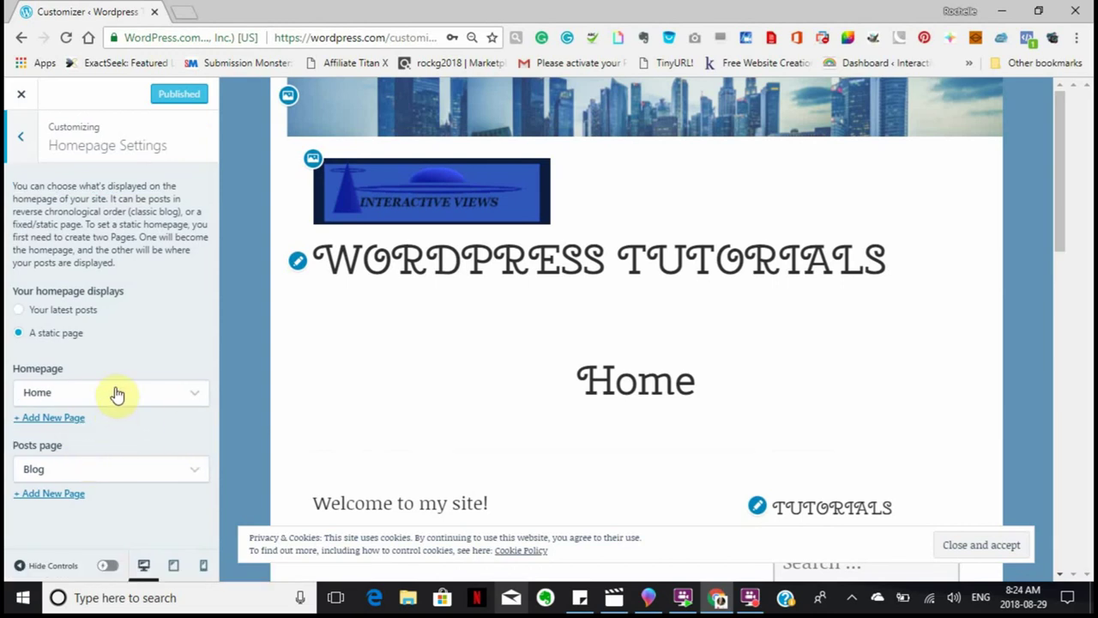
{"action": "left_click", "coordinate": [17, 311]}
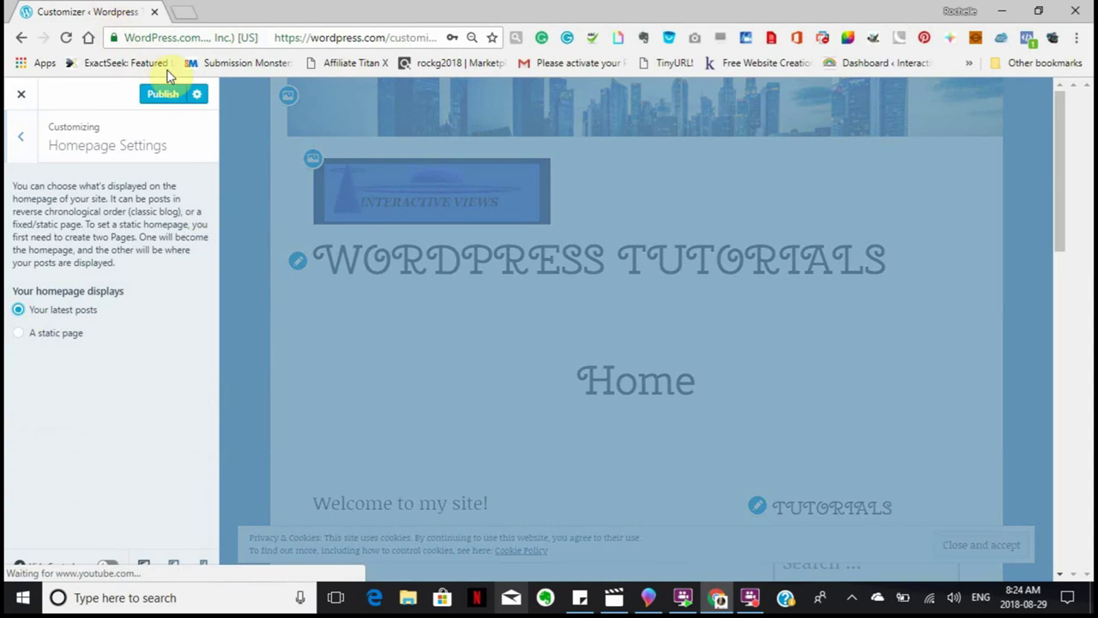
{"action": "left_click", "coordinate": [167, 99]}
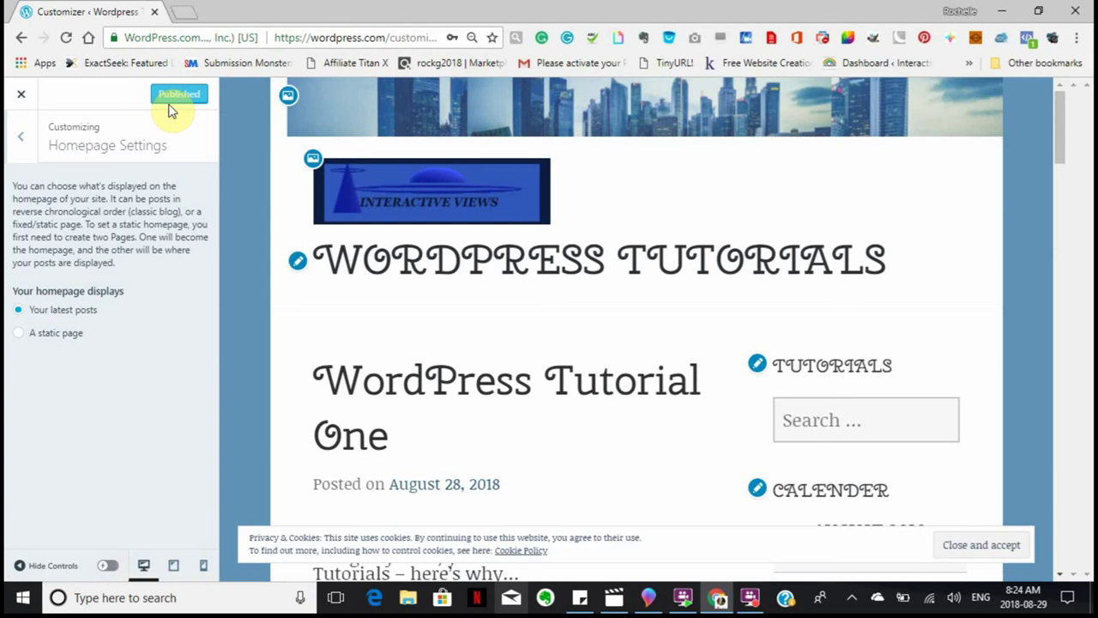
Exit the customizer and return to the dashboard
{"action": "left_click", "coordinate": [21, 146]}
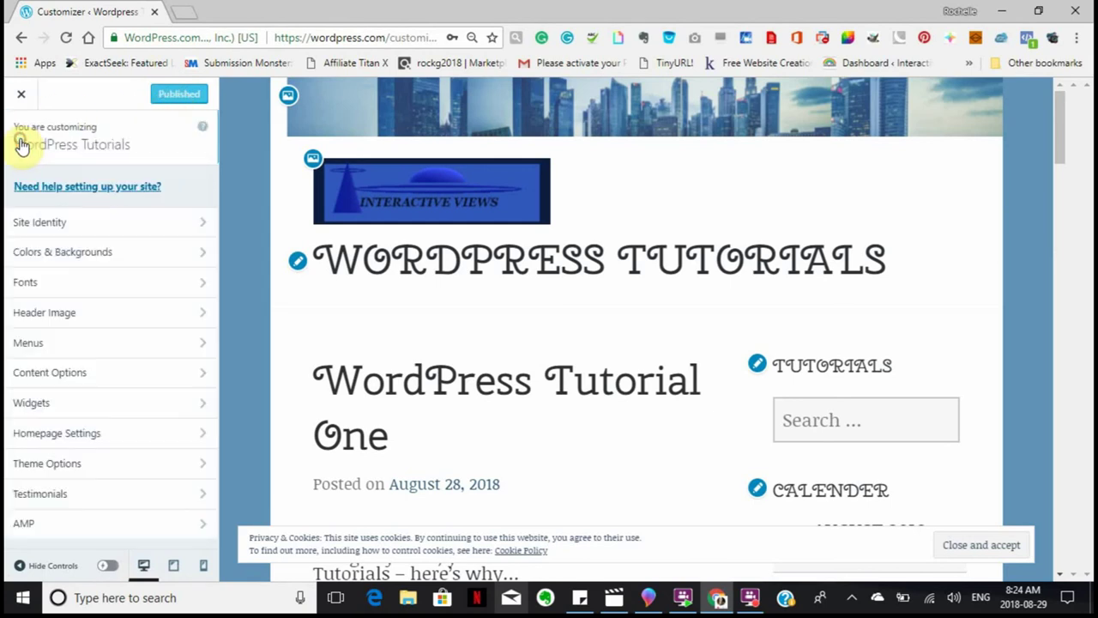
{"action": "left_click", "coordinate": [18, 101]}
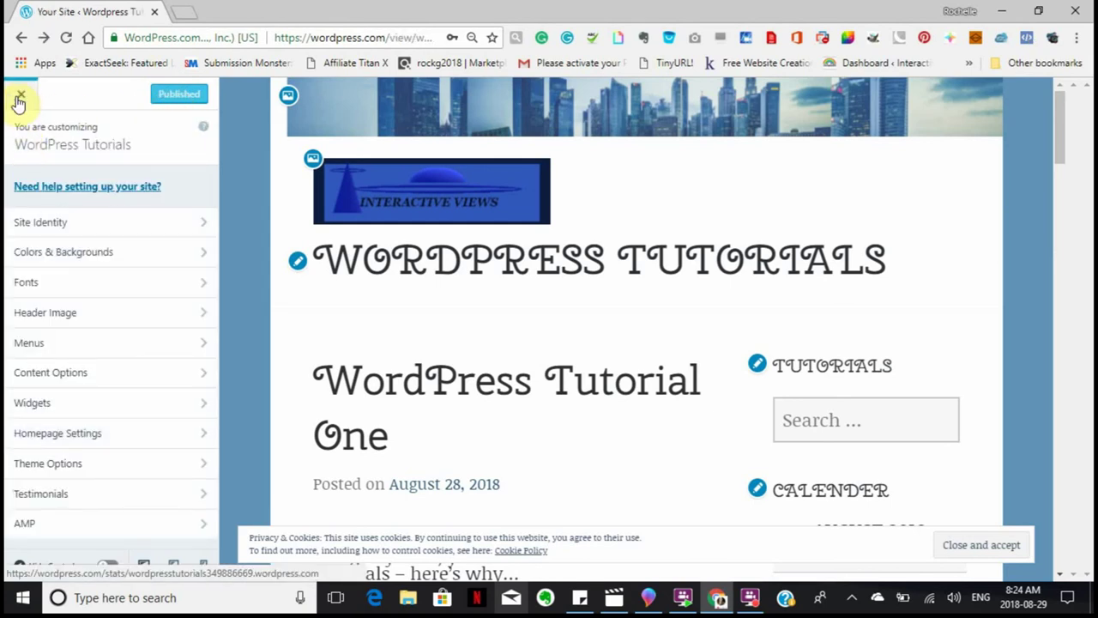
{"action": "scroll", "coordinate": [34, 163], "scroll_direction": "up", "scroll_amount": 3}
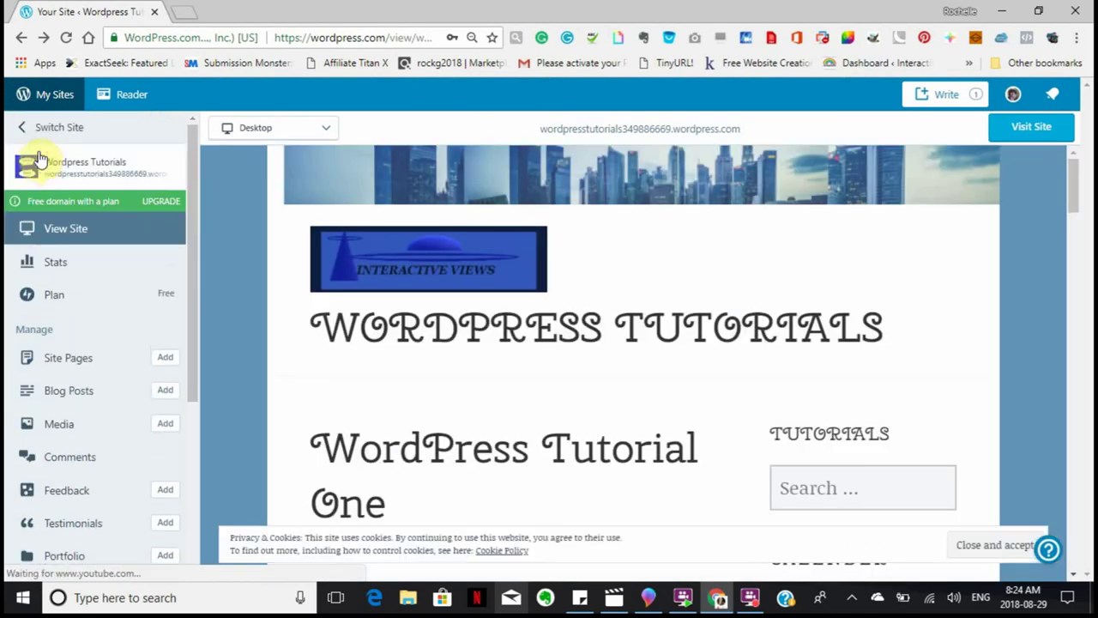
Scroll through the live homepage preview, now led by the WordPress Tutorial One post
{"action": "scroll", "coordinate": [31, 176], "scroll_direction": "down", "scroll_amount": 1}
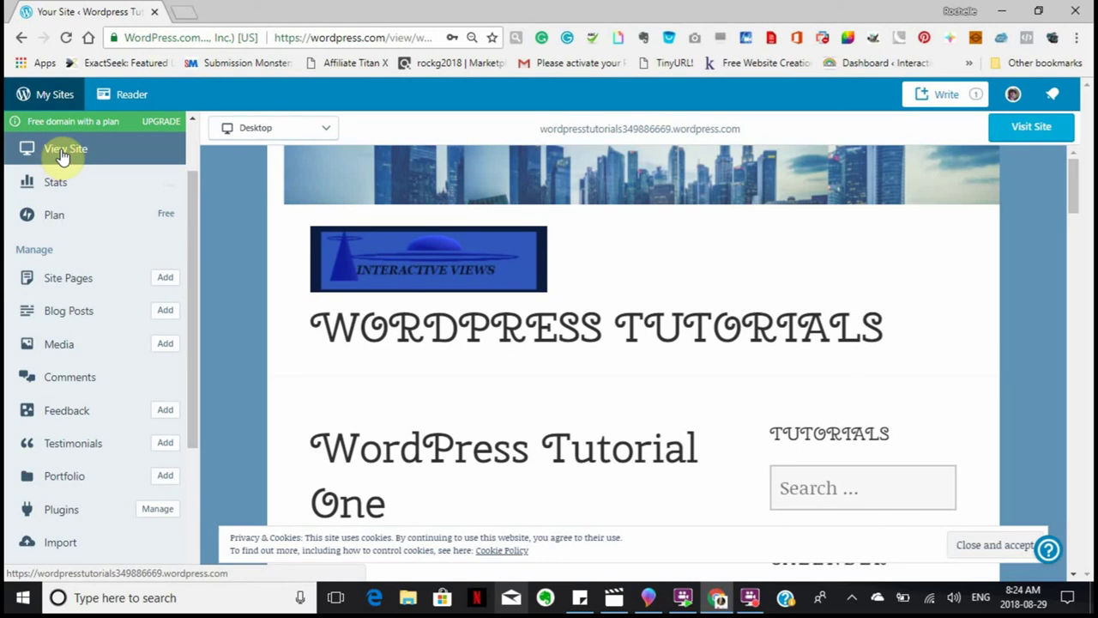
{"action": "scroll", "coordinate": [230, 212], "scroll_direction": "down", "scroll_amount": 2}
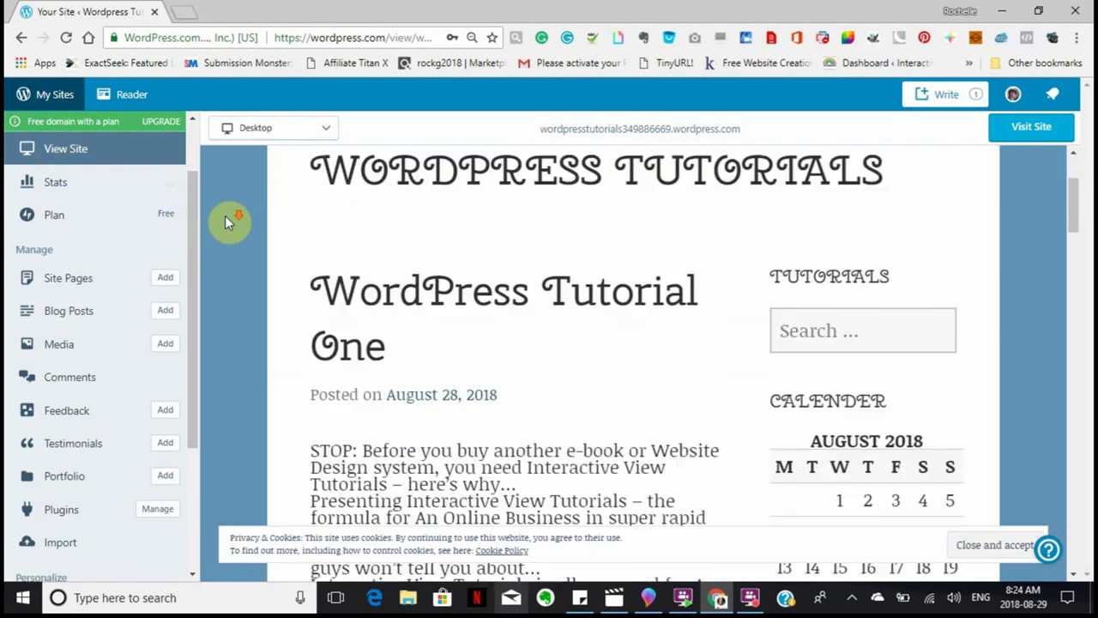
{"action": "scroll", "coordinate": [225, 222], "scroll_direction": "down", "scroll_amount": 10}
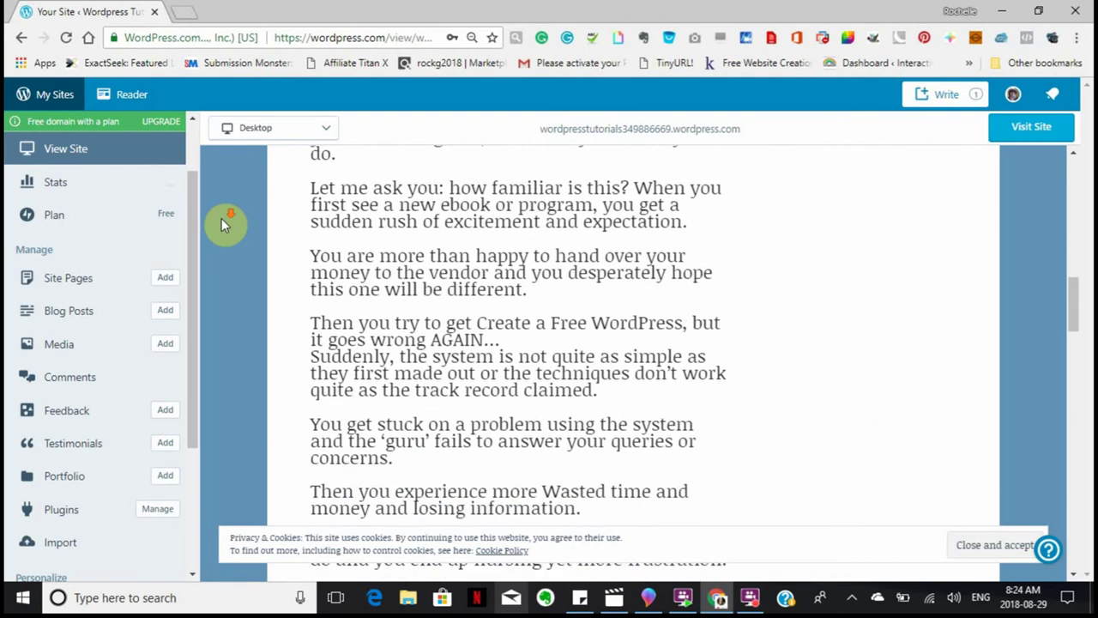
{"action": "scroll", "coordinate": [221, 218], "scroll_direction": "down", "scroll_amount": 6}
{"action": "scroll", "coordinate": [220, 219], "scroll_direction": "up", "scroll_amount": 2}
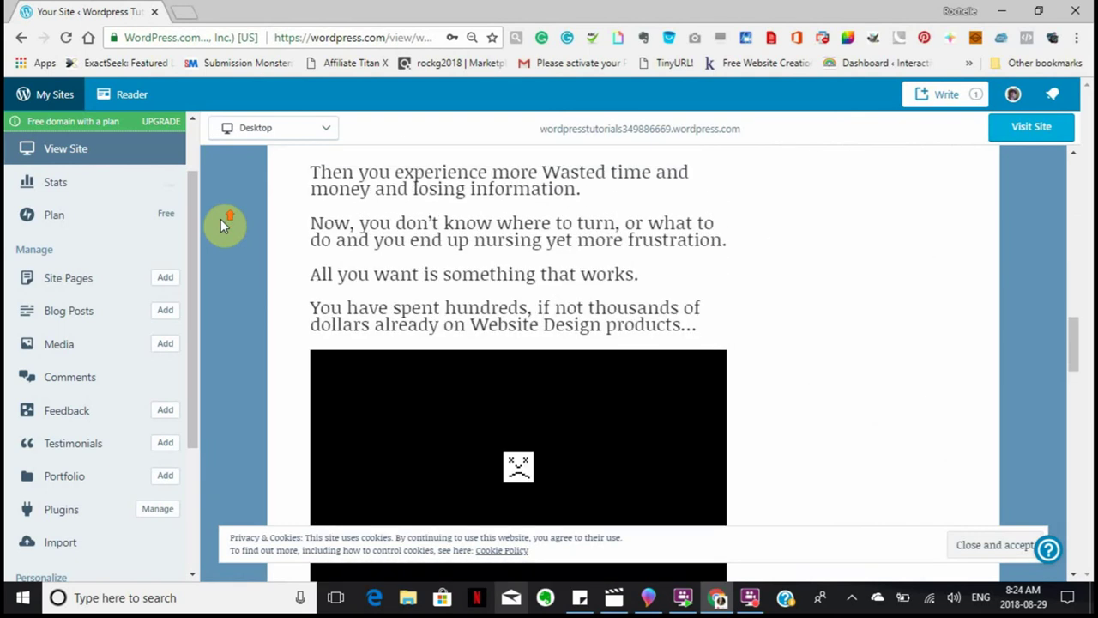
{"action": "scroll", "coordinate": [221, 219], "scroll_direction": "down", "scroll_amount": 4}
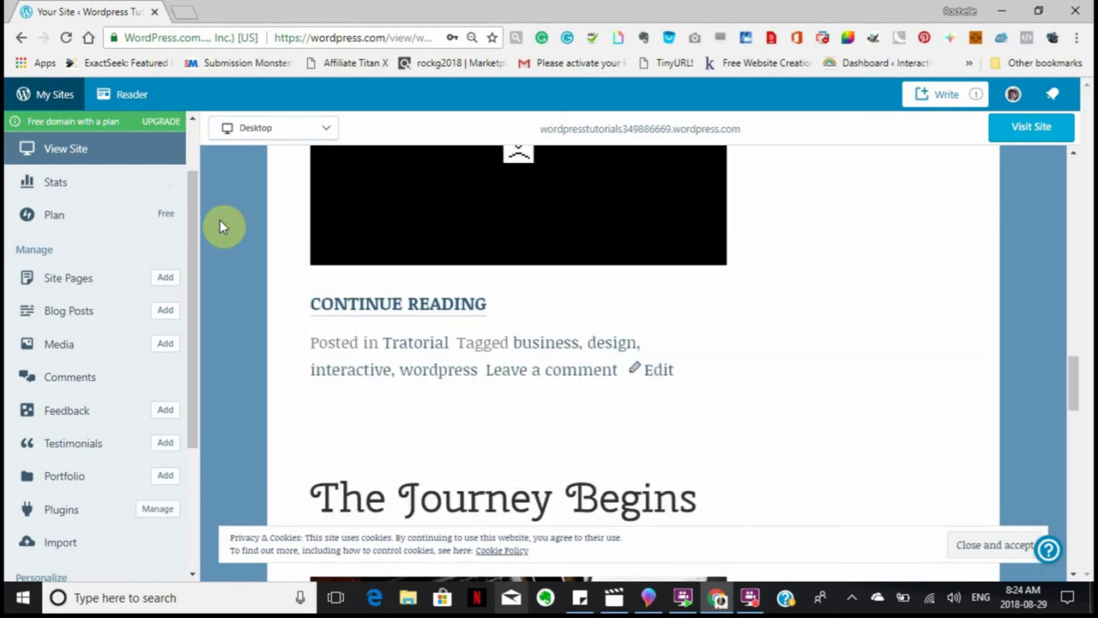
{"action": "scroll", "coordinate": [221, 225], "scroll_direction": "up", "scroll_amount": 10}
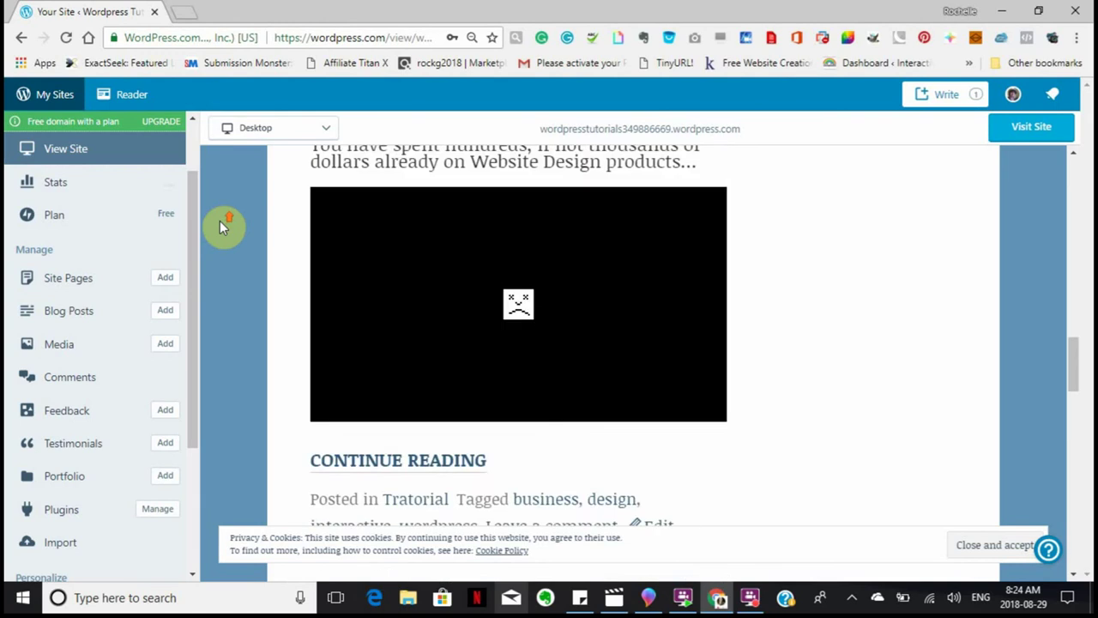
{"action": "scroll", "coordinate": [220, 222], "scroll_direction": "up", "scroll_amount": 5}
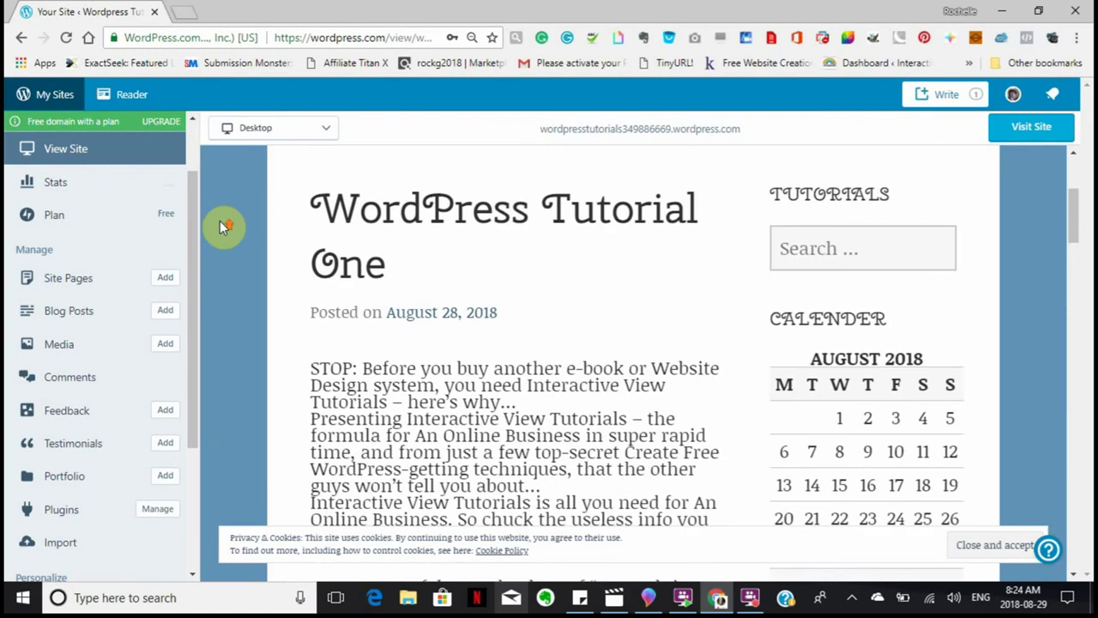
{"action": "scroll", "coordinate": [243, 307], "scroll_direction": "down", "scroll_amount": 10}
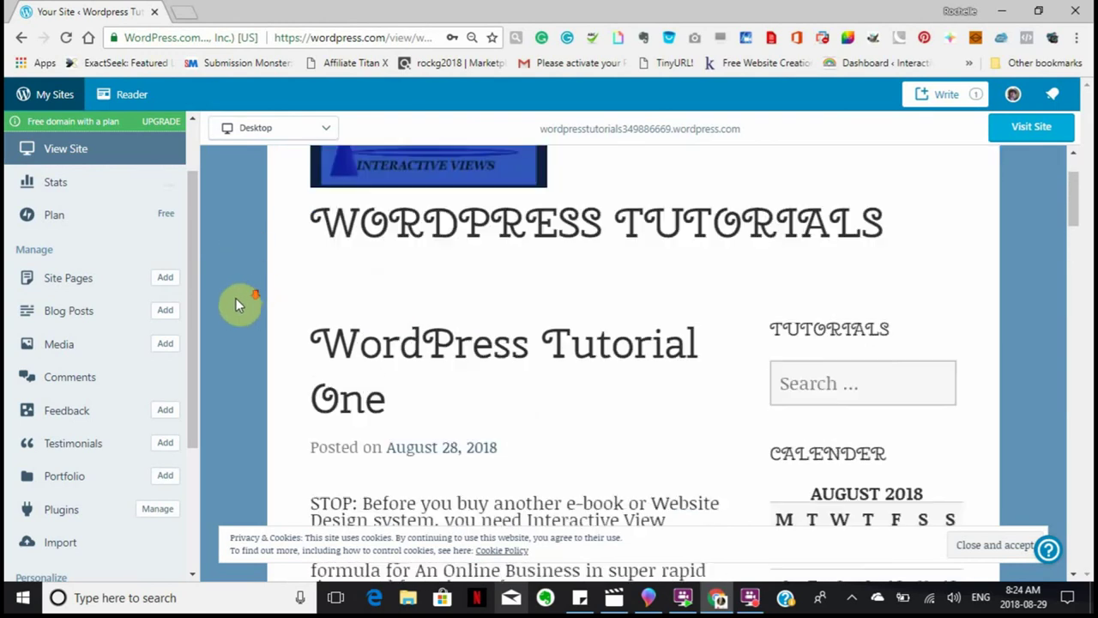
{"action": "scroll", "coordinate": [218, 299], "scroll_direction": "down", "scroll_amount": 5}
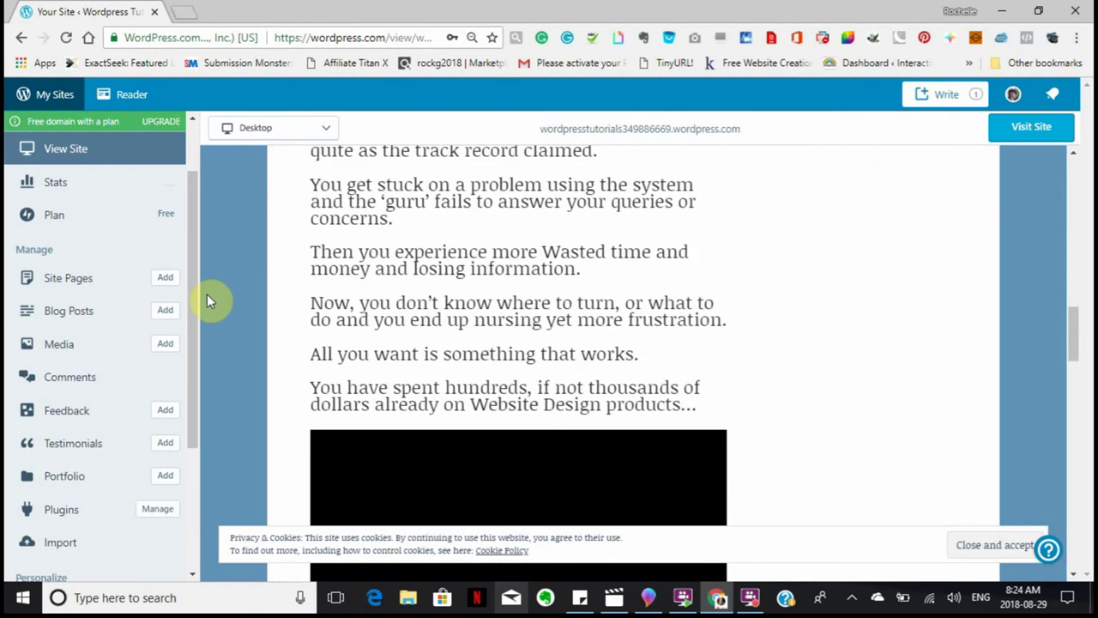
{"action": "scroll", "coordinate": [214, 299], "scroll_direction": "up", "scroll_amount": 6}
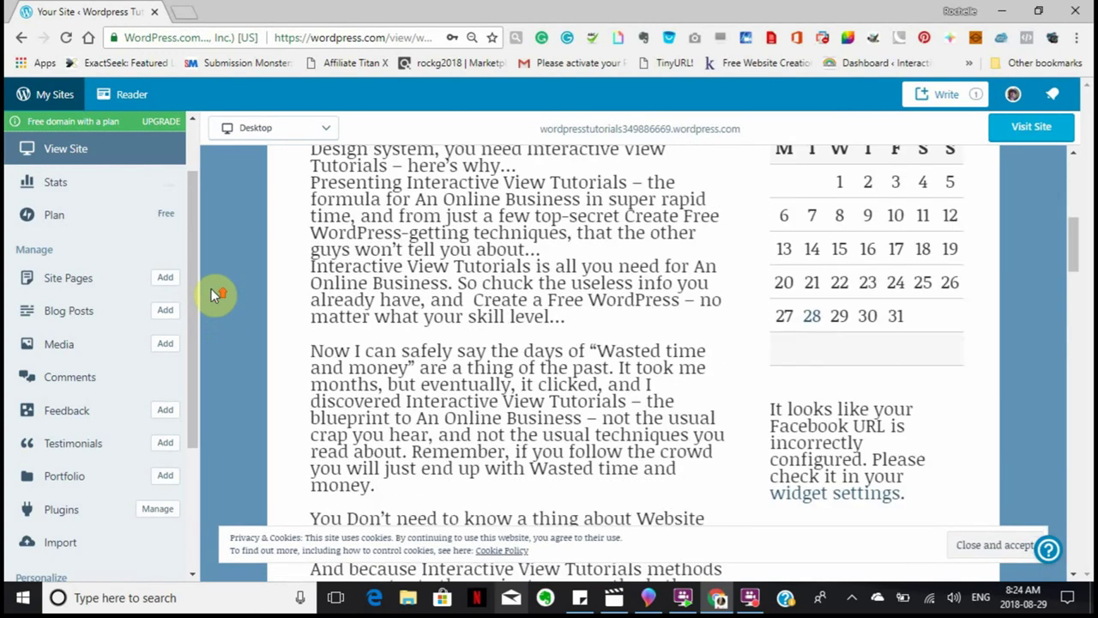
{"action": "scroll", "coordinate": [195, 280], "scroll_direction": "up", "scroll_amount": 8}
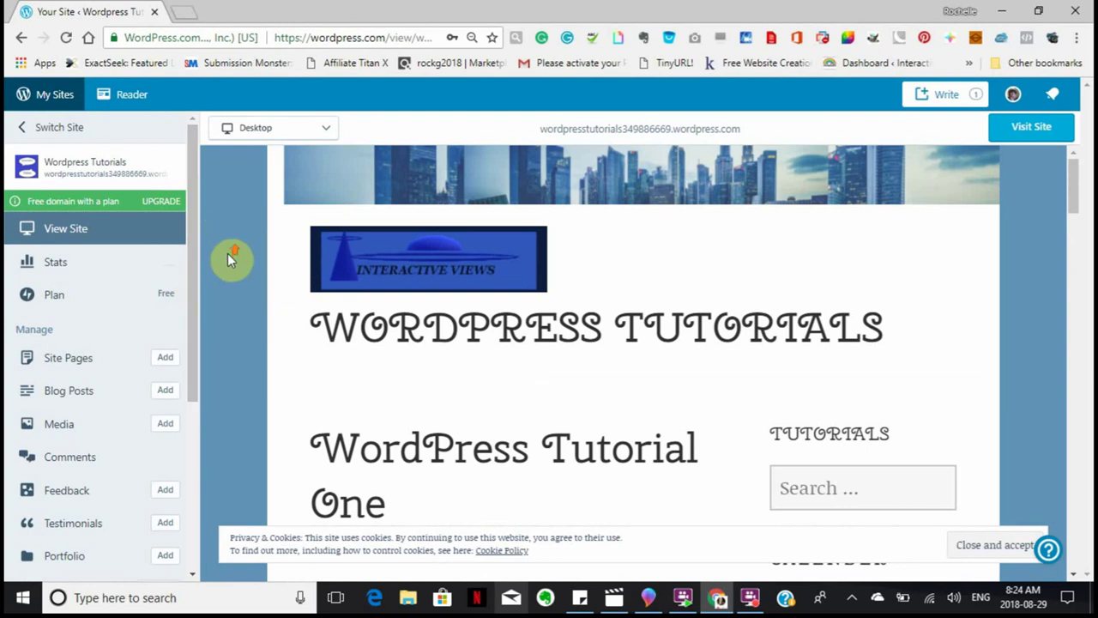
{"action": "scroll", "coordinate": [225, 257], "scroll_direction": "down", "scroll_amount": 9}
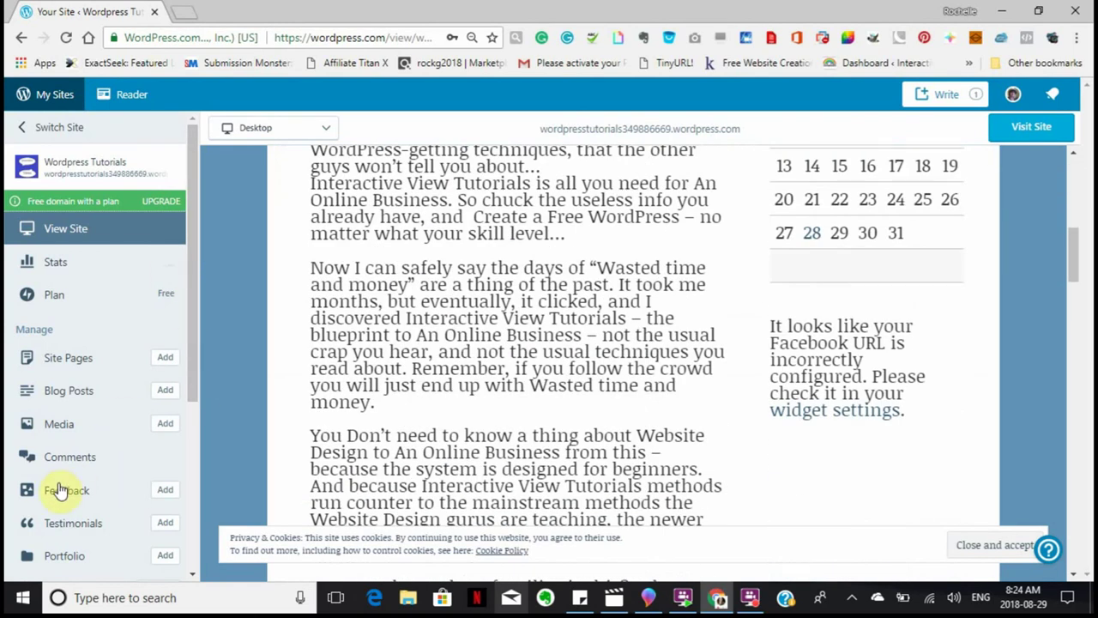
{"action": "scroll", "coordinate": [69, 487], "scroll_direction": "down", "scroll_amount": 2}
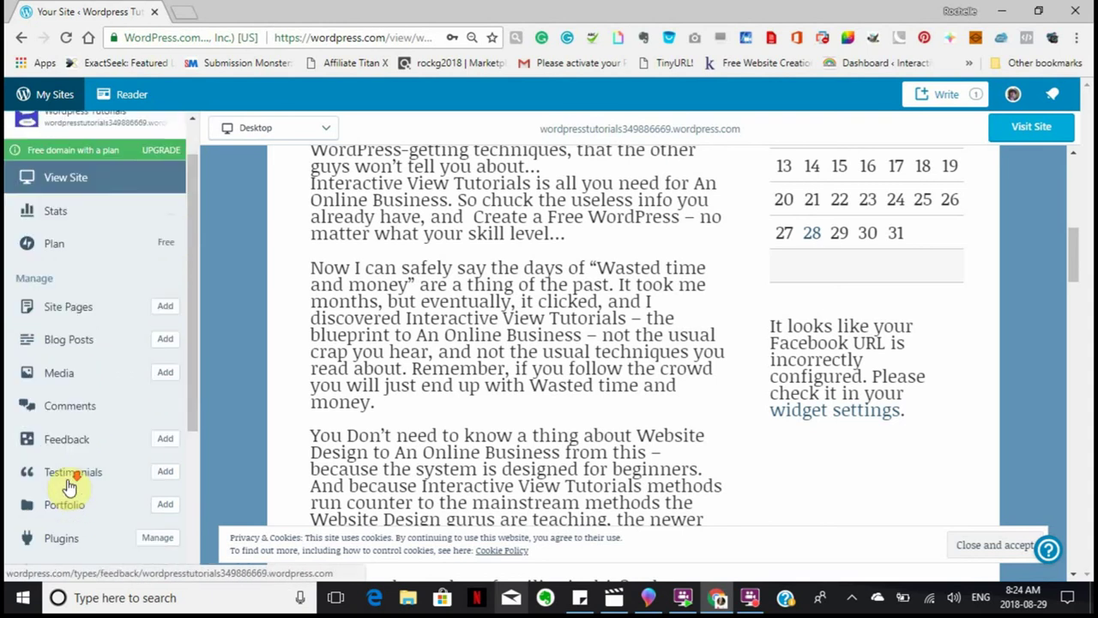
{"action": "scroll", "coordinate": [67, 483], "scroll_direction": "down", "scroll_amount": 1}
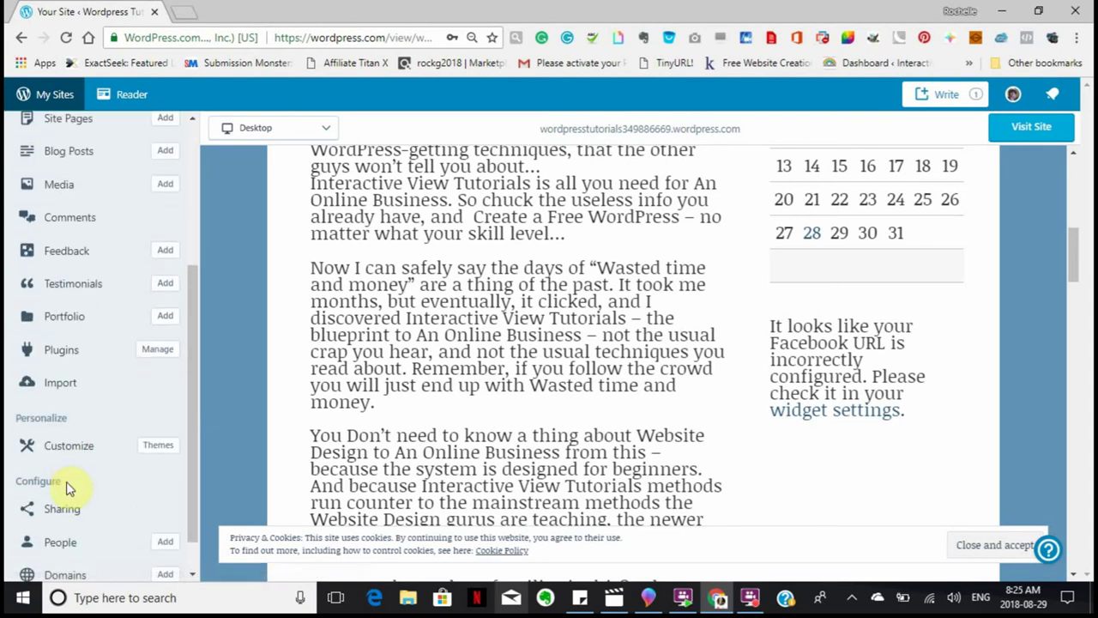
Filter the theme gallery by Layout and activate the Karuna theme in place of Edin
{"action": "left_click", "coordinate": [158, 446]}
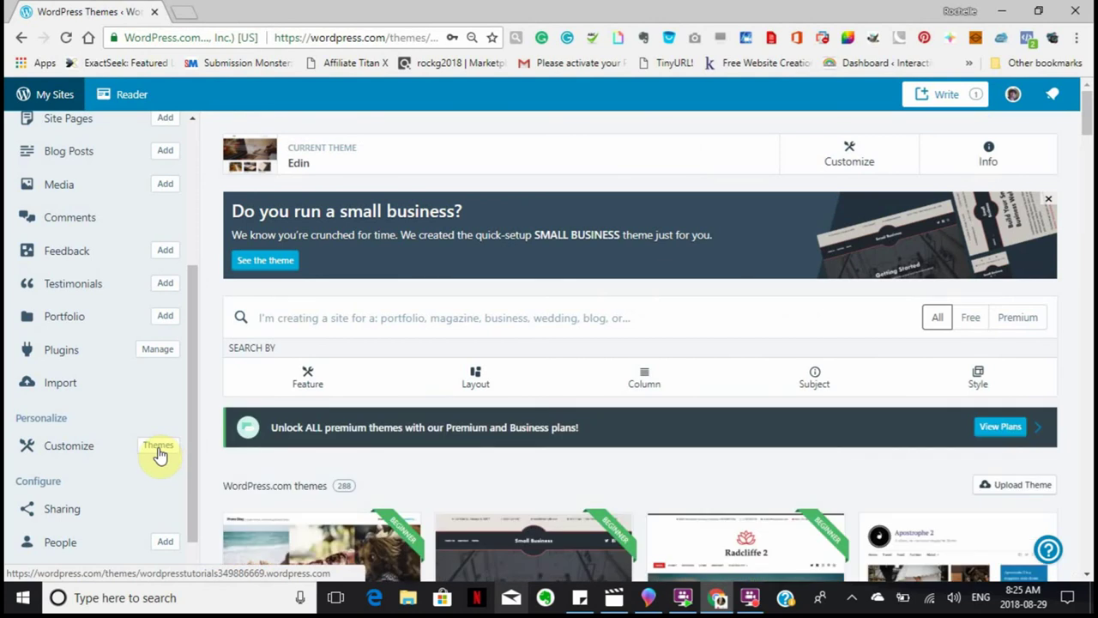
{"action": "scroll", "coordinate": [224, 401], "scroll_direction": "down", "scroll_amount": 3}
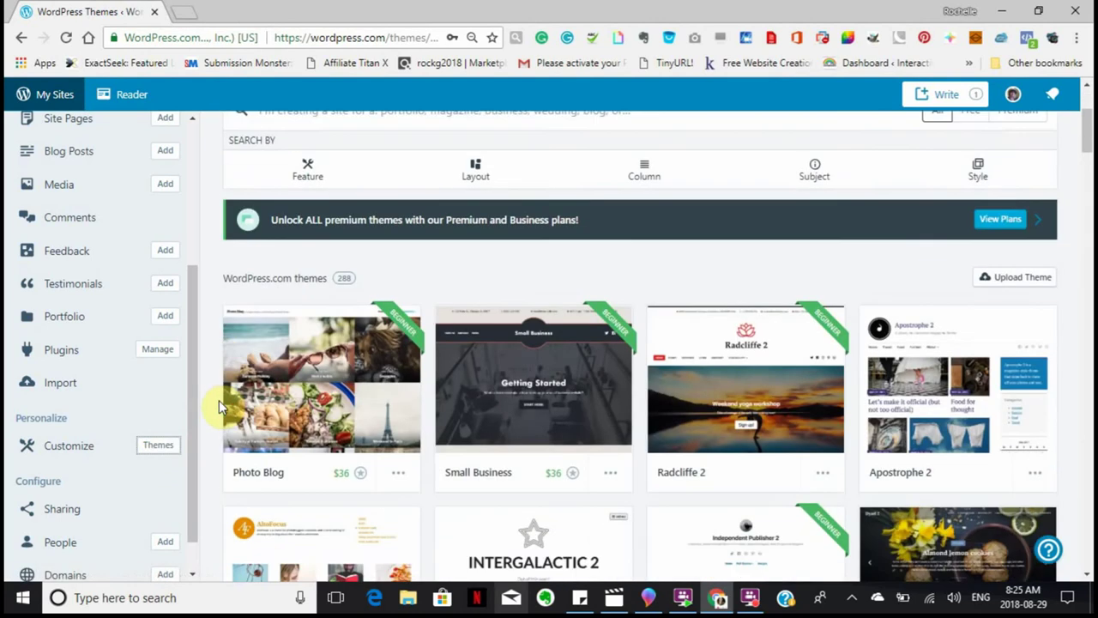
{"action": "scroll", "coordinate": [212, 412], "scroll_direction": "up", "scroll_amount": 3}
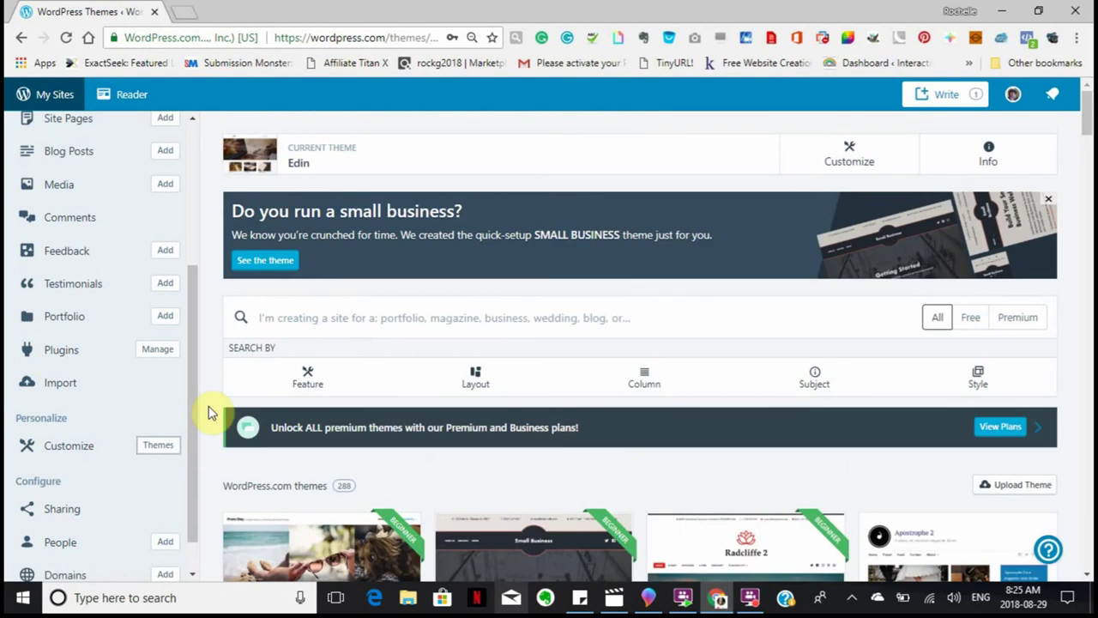
{"action": "left_click", "coordinate": [472, 383]}
{"action": "scroll", "coordinate": [433, 378], "scroll_direction": "down", "scroll_amount": 4}
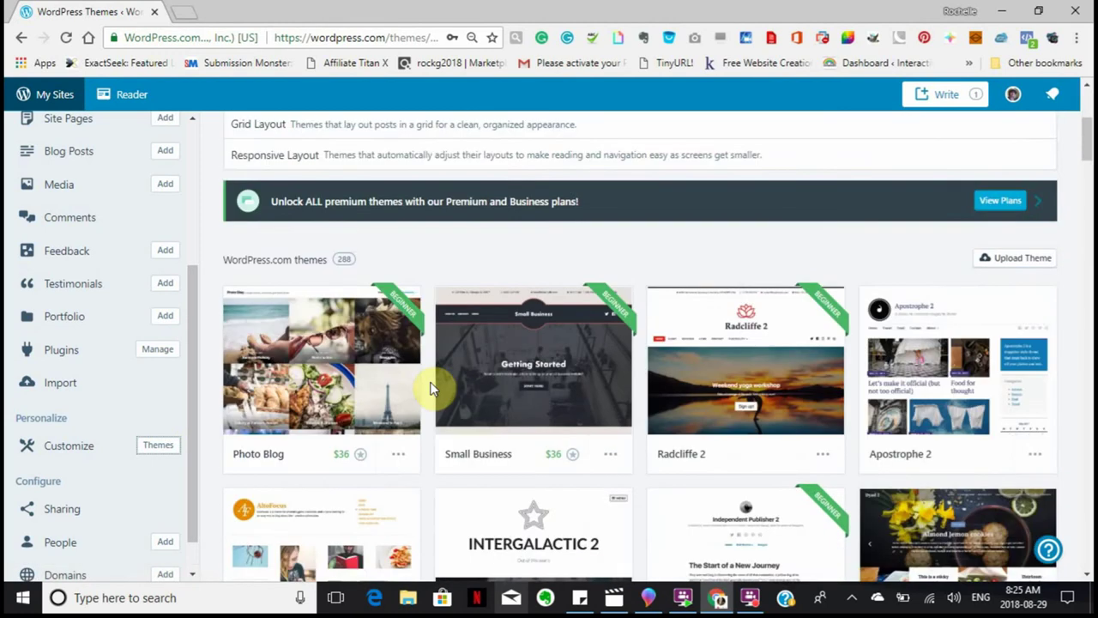
{"action": "scroll", "coordinate": [433, 386], "scroll_direction": "down", "scroll_amount": 2}
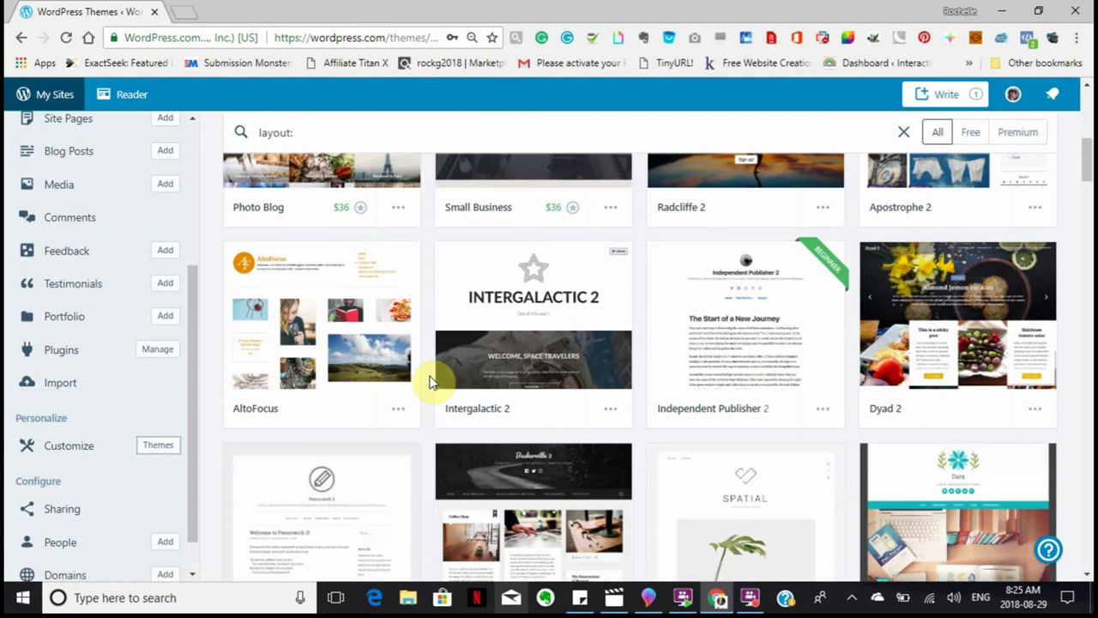
{"action": "scroll", "coordinate": [432, 384], "scroll_direction": "down", "scroll_amount": 2}
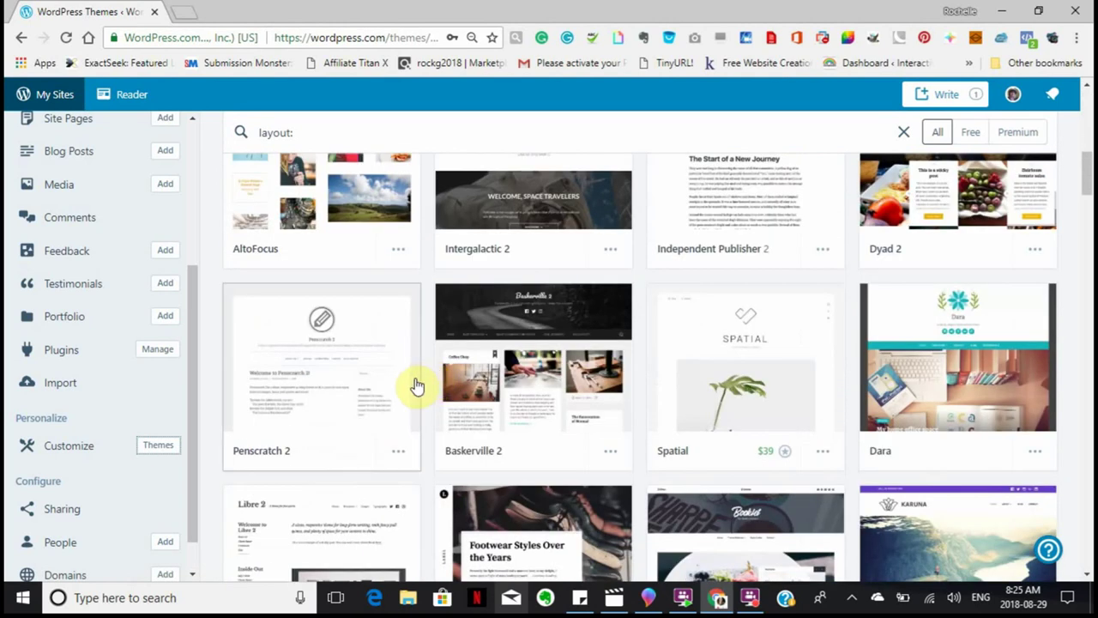
{"action": "scroll", "coordinate": [411, 374], "scroll_direction": "down", "scroll_amount": 1}
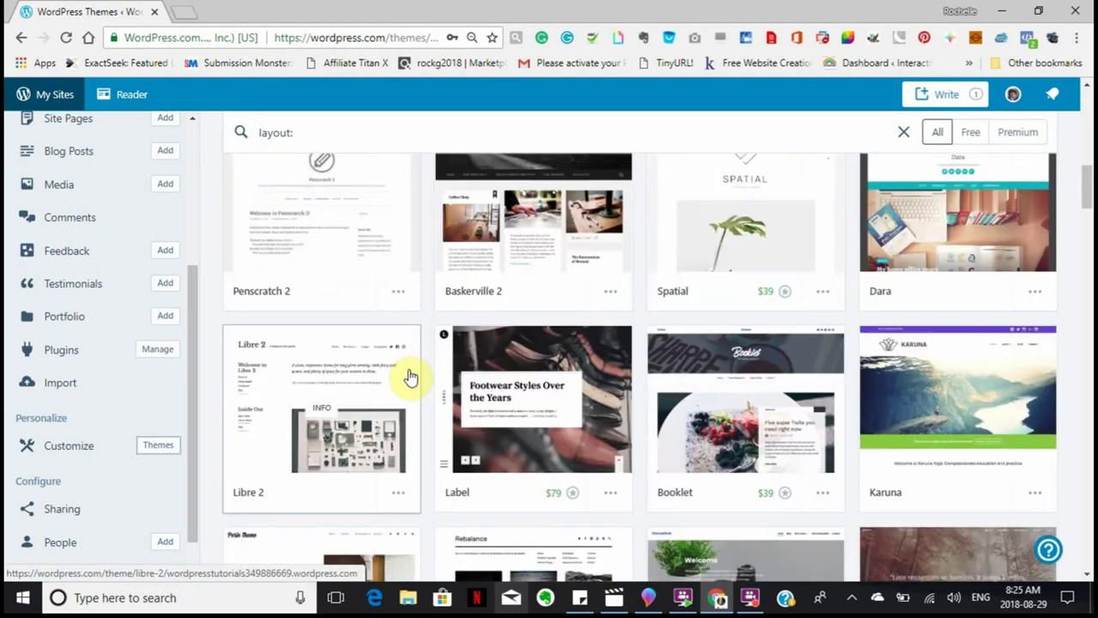
{"action": "scroll", "coordinate": [411, 375], "scroll_direction": "down", "scroll_amount": 2}
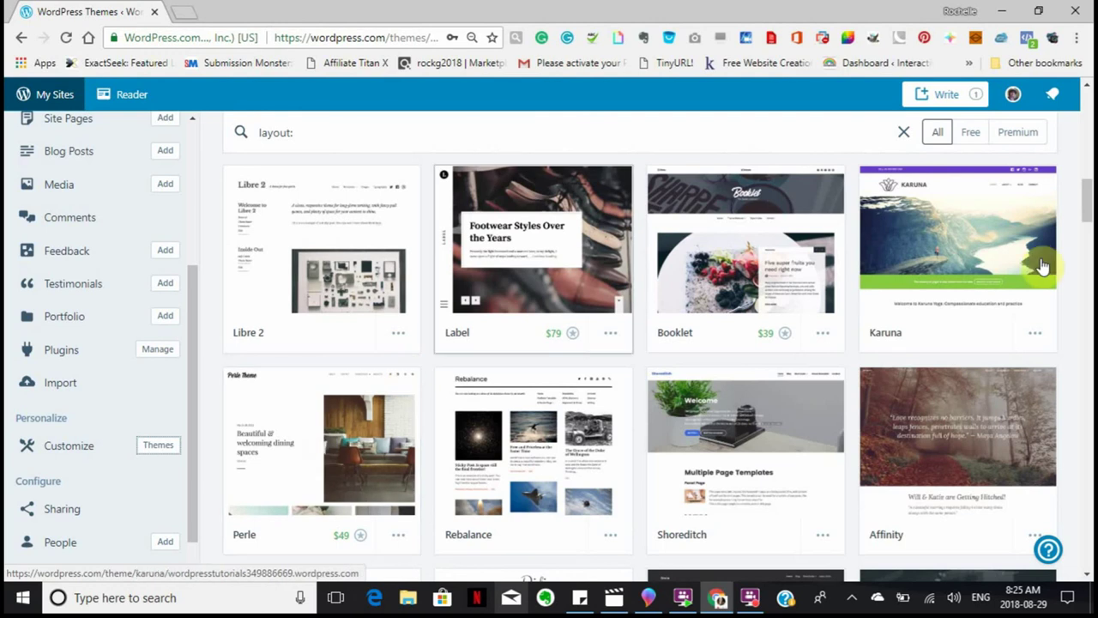
{"action": "left_click", "coordinate": [1036, 335]}
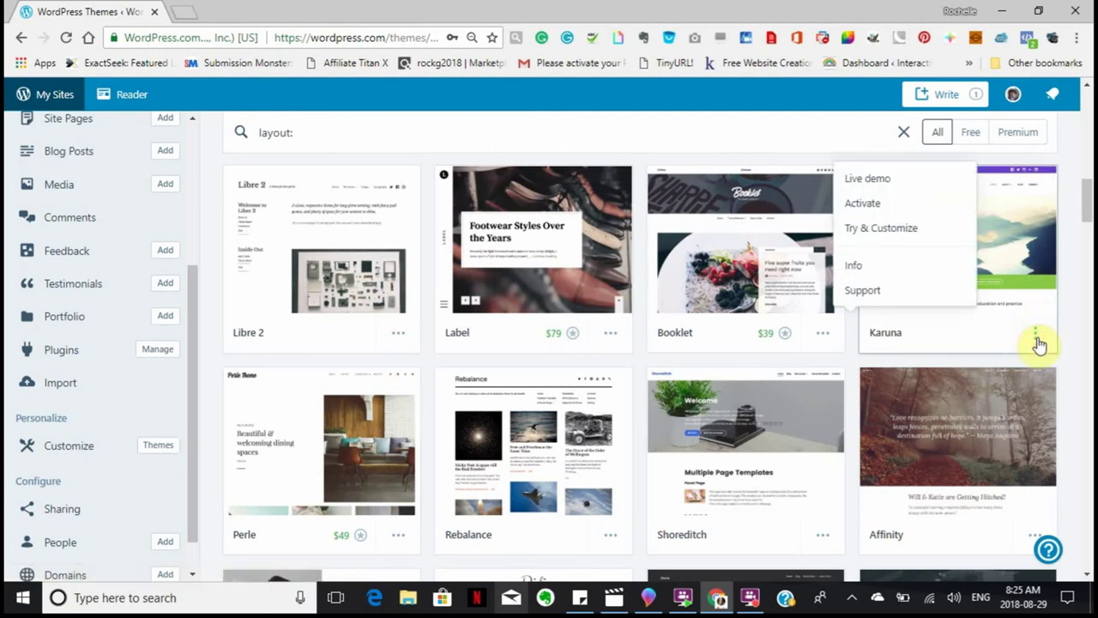
{"action": "left_click", "coordinate": [862, 204]}
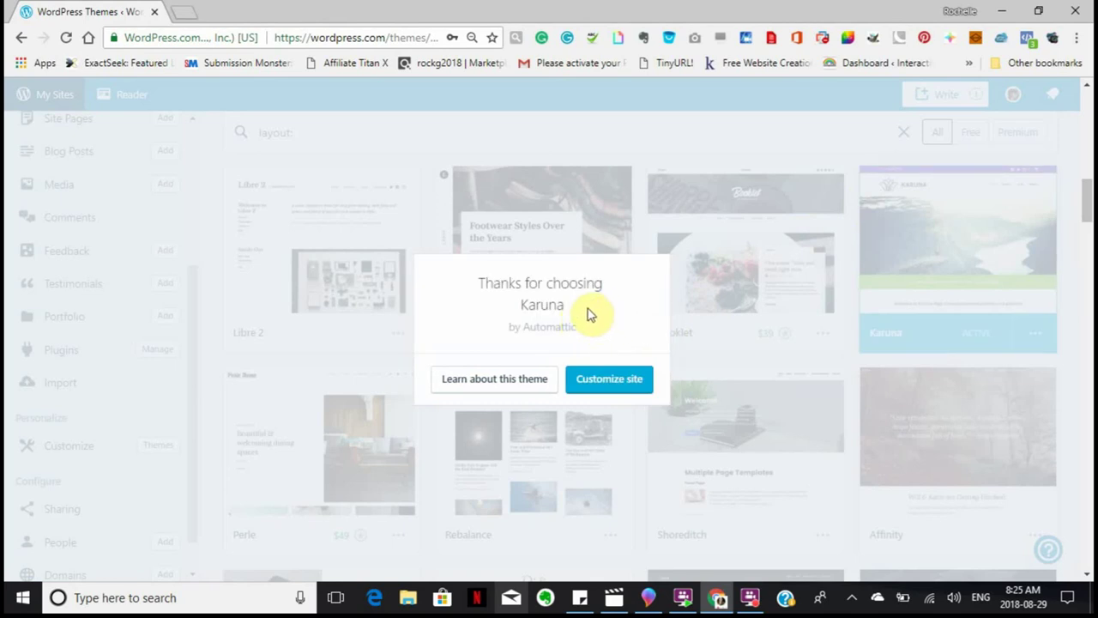
Choose Customize site from the Karuna thank-you dialog and scroll the new home page preview
{"action": "left_click", "coordinate": [593, 384]}
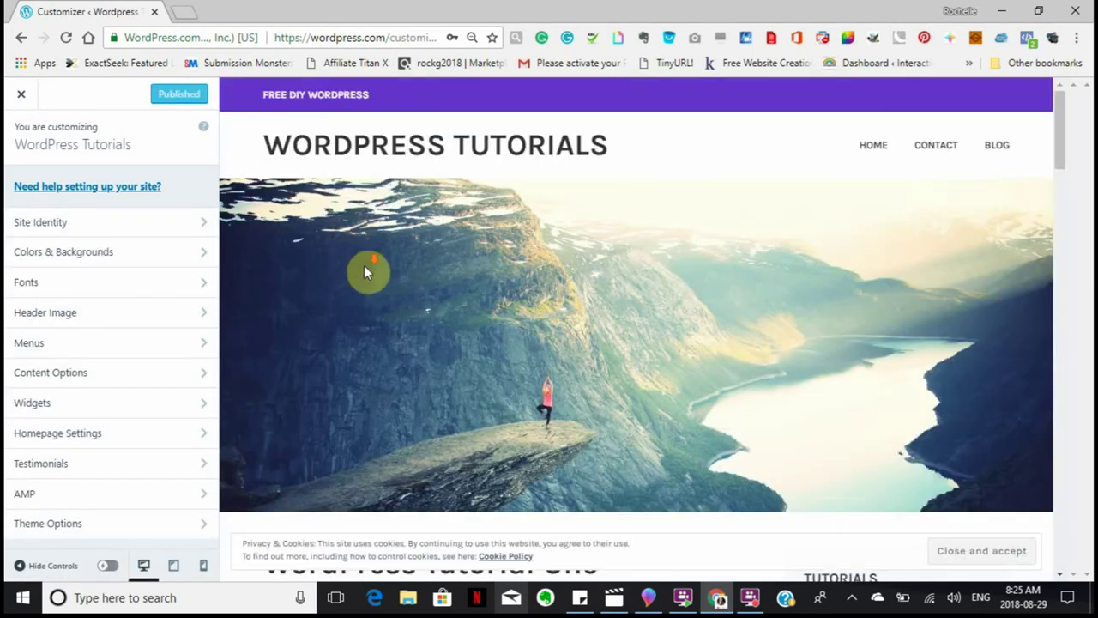
{"action": "scroll", "coordinate": [363, 277], "scroll_direction": "down", "scroll_amount": 5}
{"action": "scroll", "coordinate": [419, 292], "scroll_direction": "down", "scroll_amount": 5}
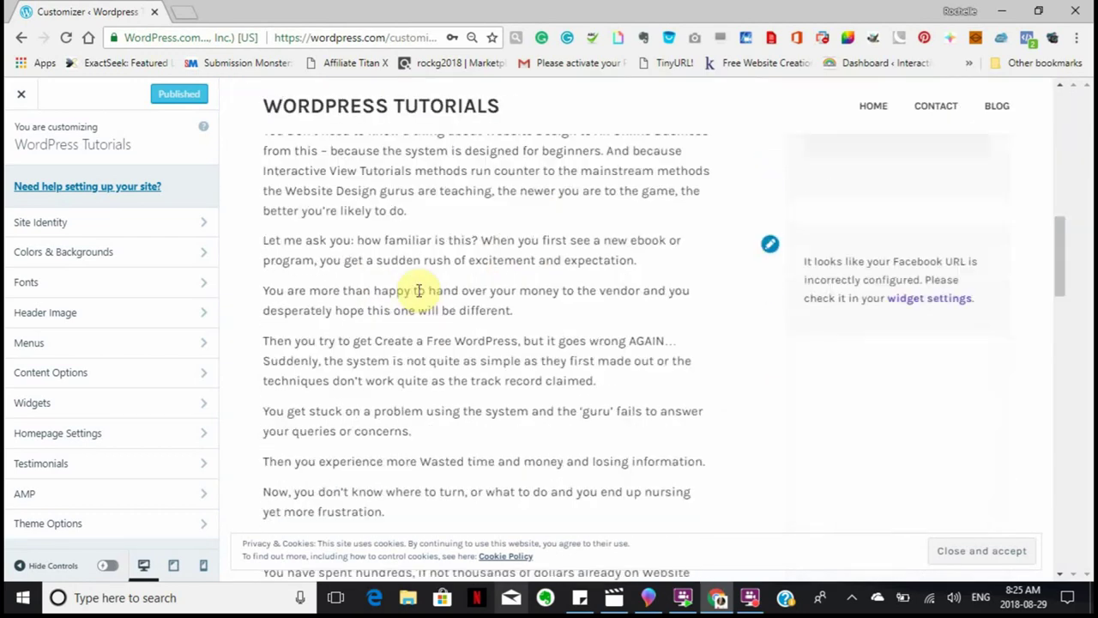
{"action": "scroll", "coordinate": [417, 296], "scroll_direction": "up", "scroll_amount": 10}
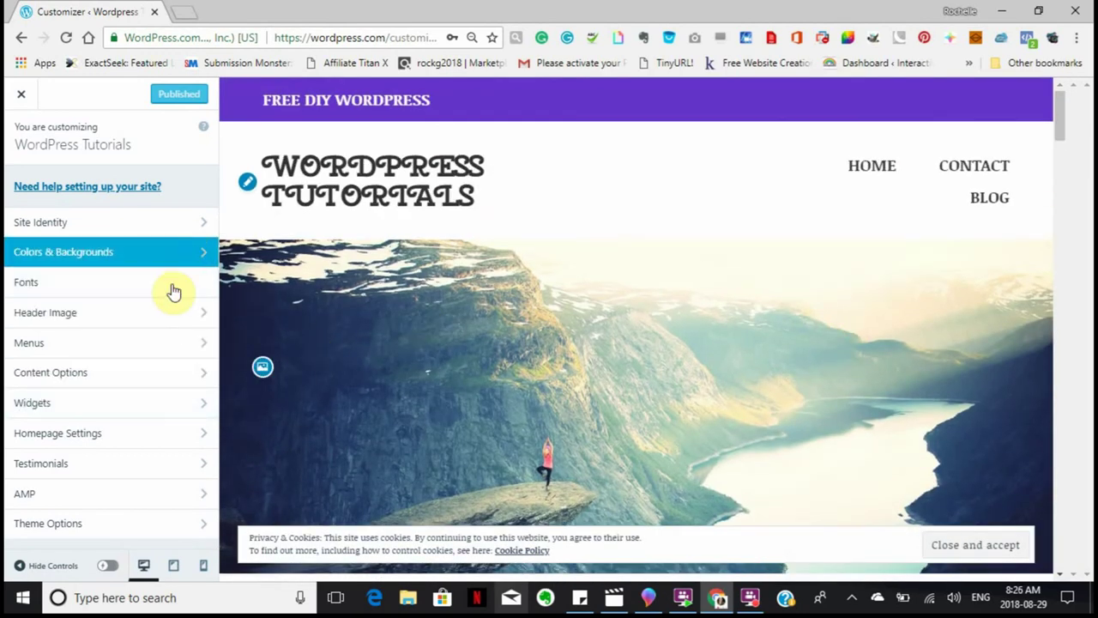
Set the Karuna header image to the suggested stacked-stones picture instead of the mountain-lake photo
{"action": "left_click", "coordinate": [204, 317]}
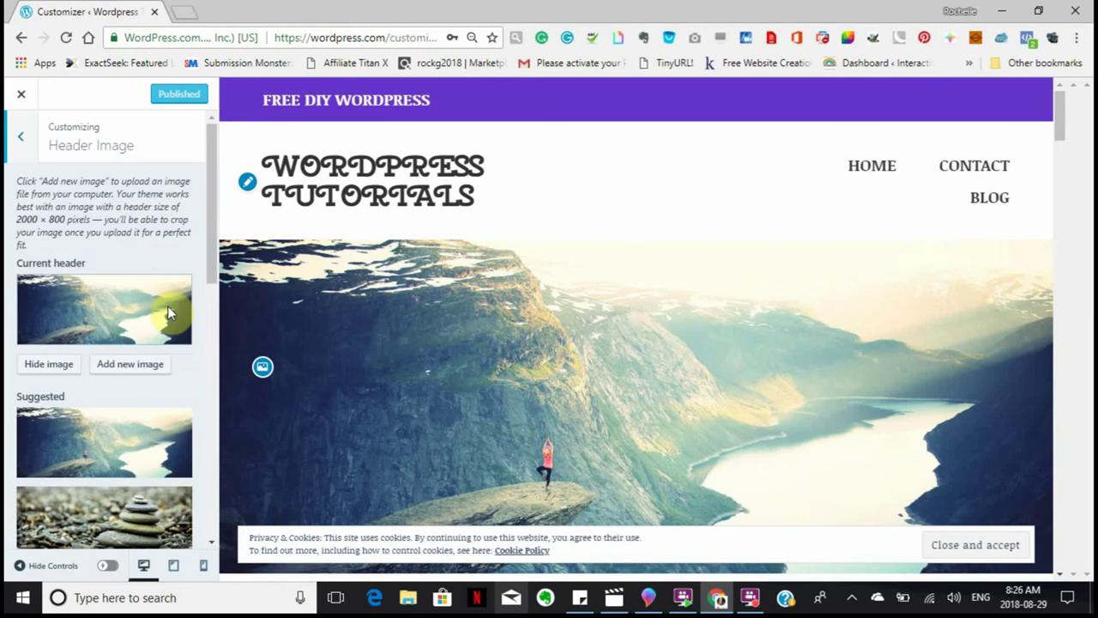
{"action": "scroll", "coordinate": [176, 412], "scroll_direction": "down", "scroll_amount": 3}
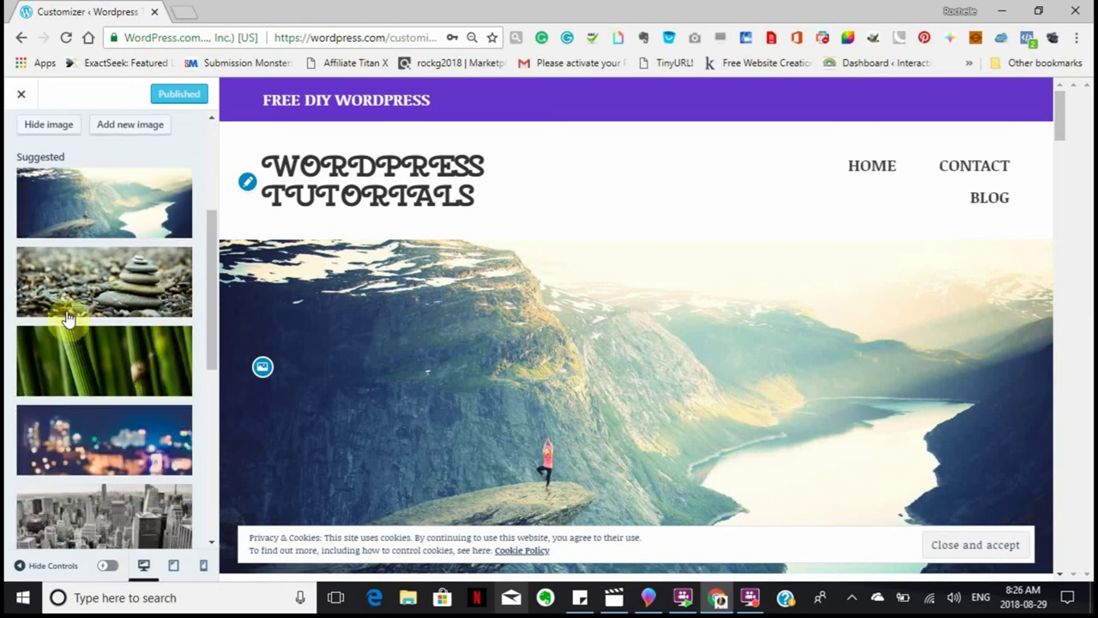
{"action": "left_click", "coordinate": [107, 292]}
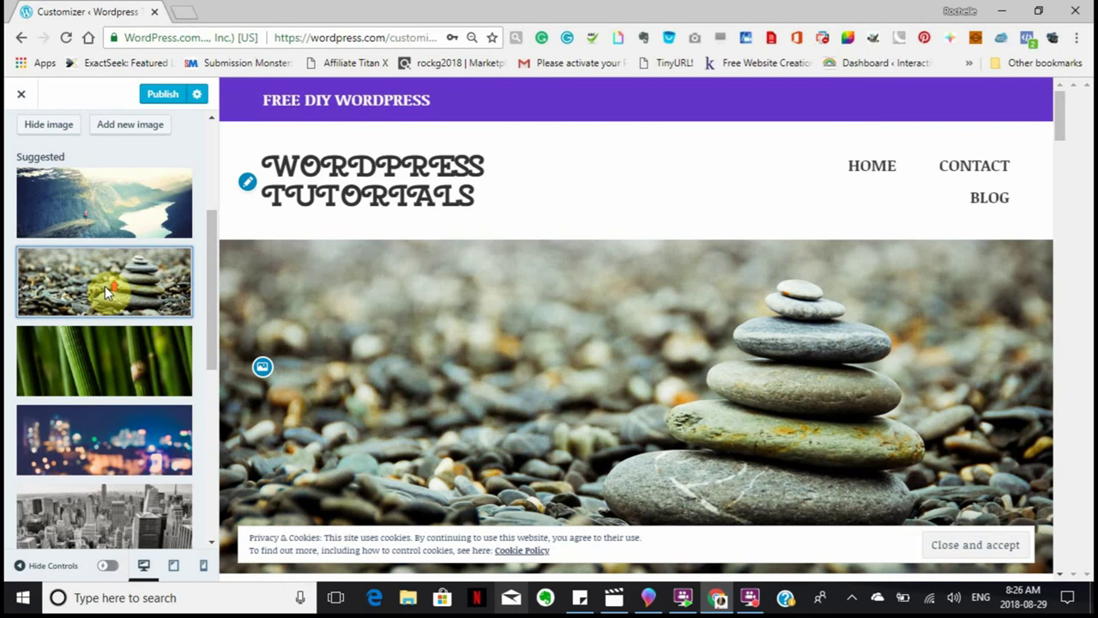
{"action": "scroll", "coordinate": [105, 286], "scroll_direction": "up", "scroll_amount": 3}
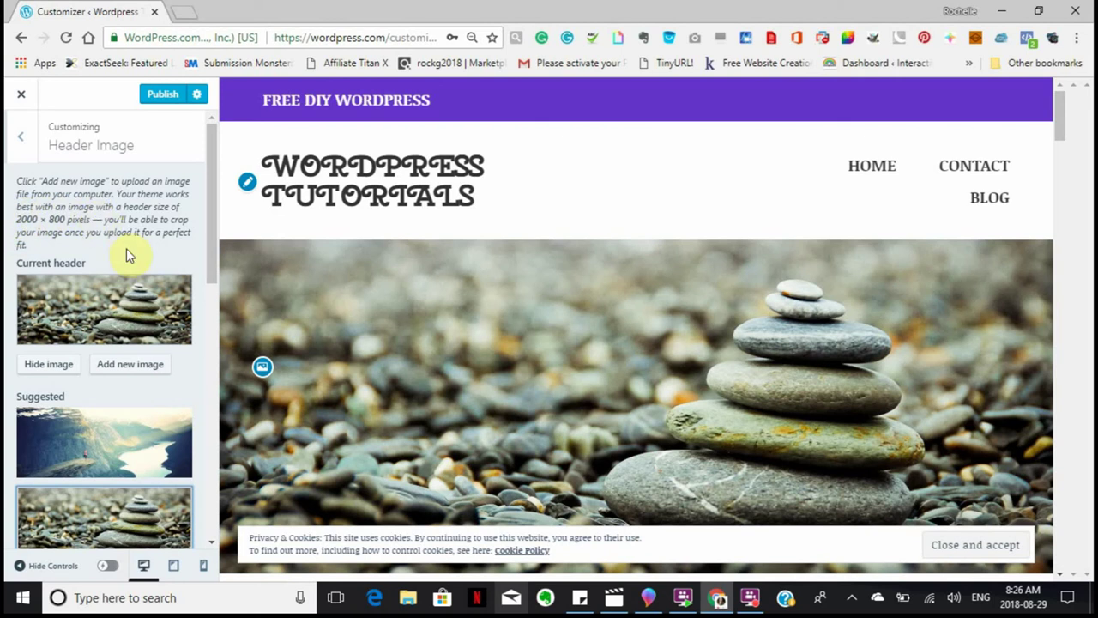
{"action": "scroll", "coordinate": [127, 249], "scroll_direction": "down", "scroll_amount": 10}
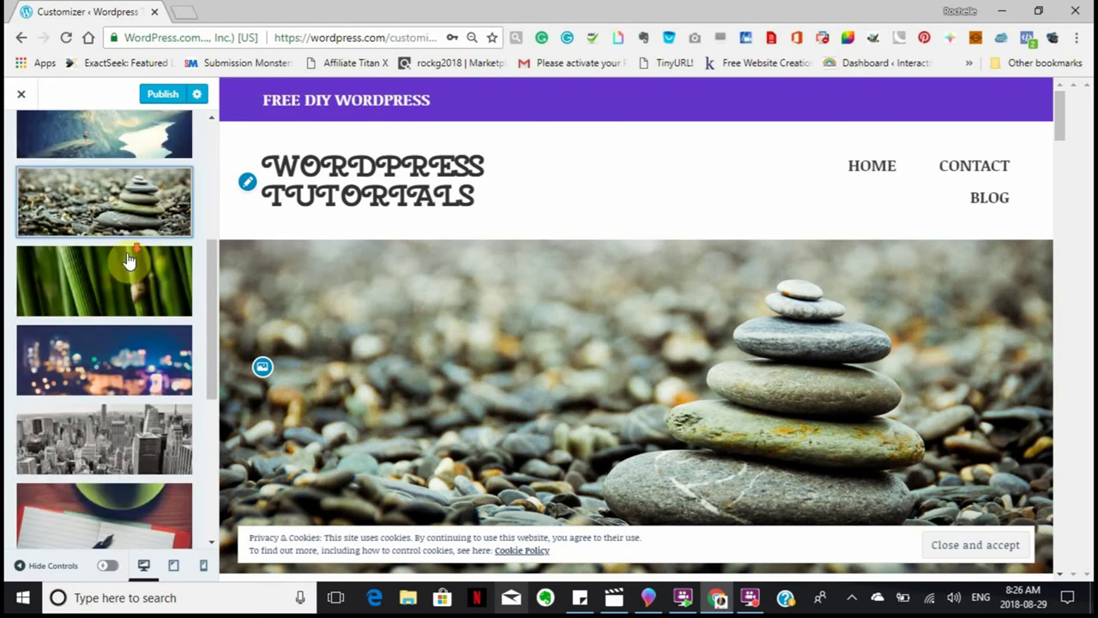
{"action": "scroll", "coordinate": [127, 262], "scroll_direction": "up", "scroll_amount": 10}
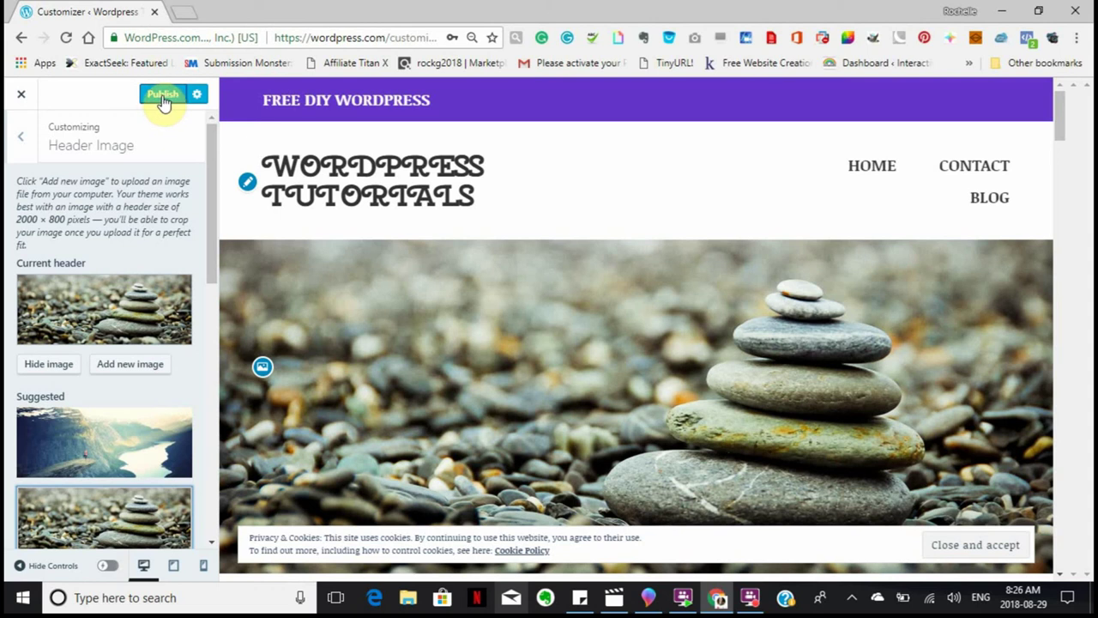
Publish the stacked-stones header, check the preview, and go back to the main customizer sections
{"action": "left_click", "coordinate": [164, 101]}
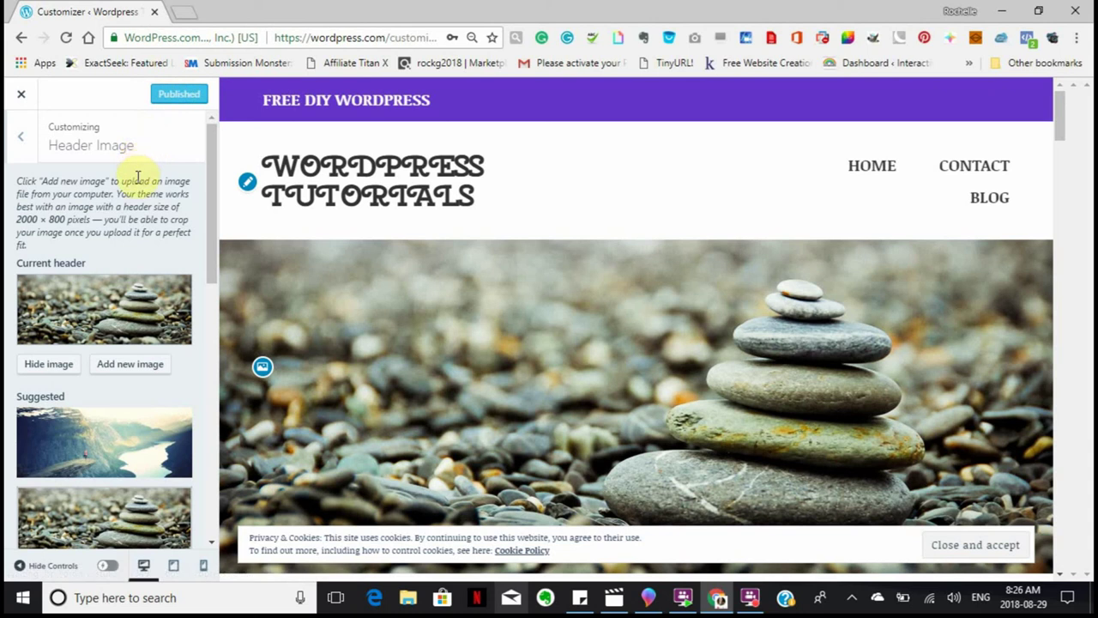
{"action": "scroll", "coordinate": [137, 178], "scroll_direction": "down", "scroll_amount": 5}
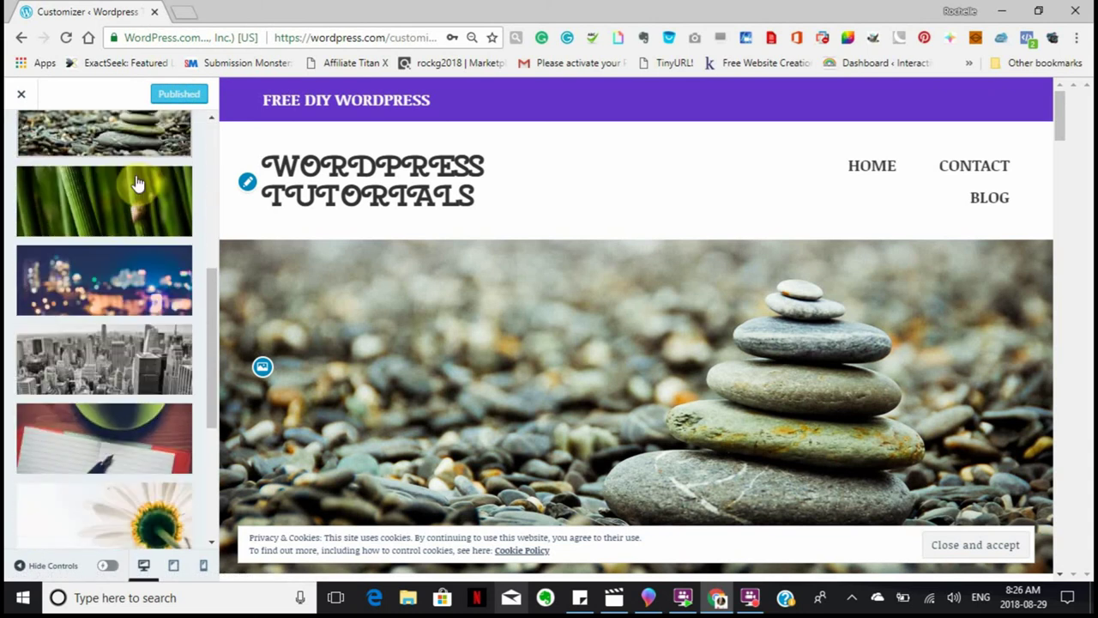
{"action": "scroll", "coordinate": [485, 186], "scroll_direction": "down", "scroll_amount": 10}
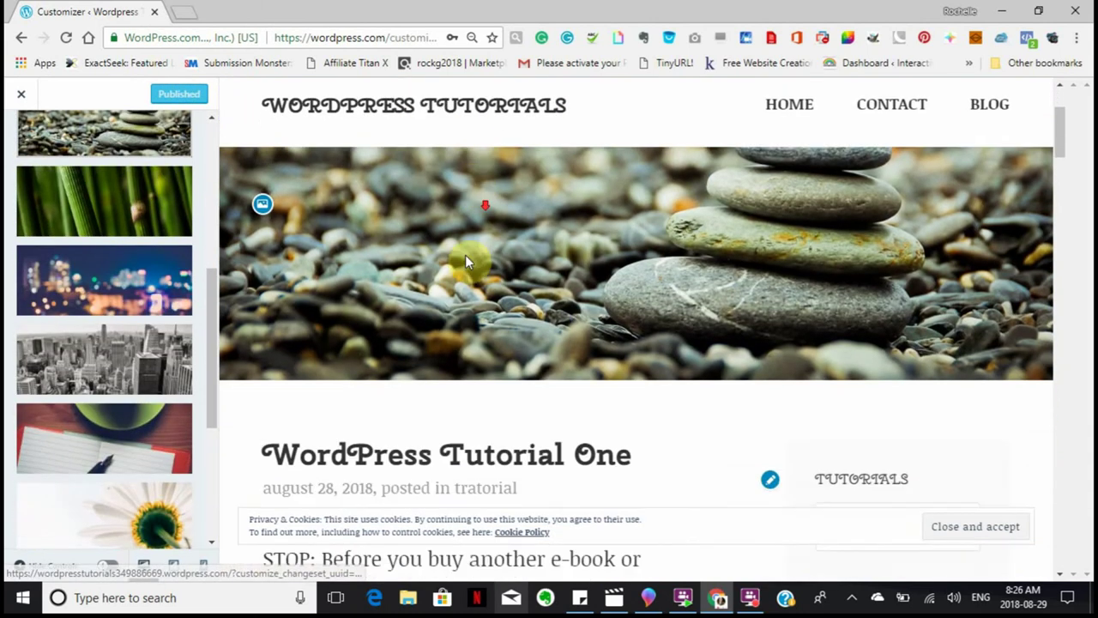
{"action": "scroll", "coordinate": [460, 286], "scroll_direction": "down", "scroll_amount": 10}
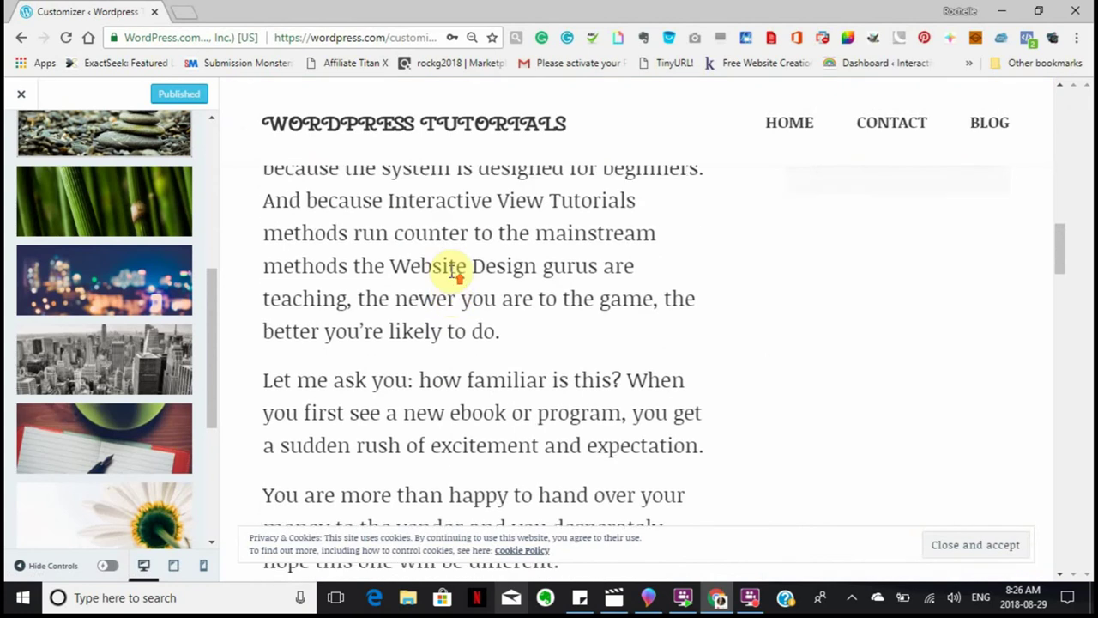
{"action": "scroll", "coordinate": [448, 269], "scroll_direction": "up", "scroll_amount": 10}
{"action": "scroll", "coordinate": [429, 253], "scroll_direction": "up", "scroll_amount": 10}
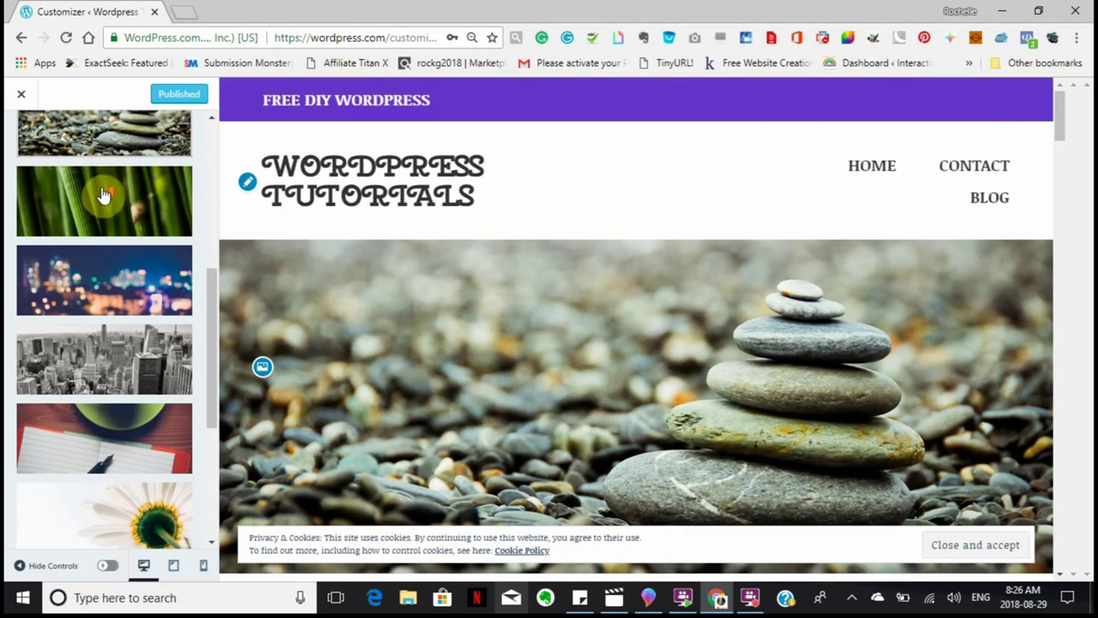
{"action": "scroll", "coordinate": [105, 189], "scroll_direction": "up", "scroll_amount": 5}
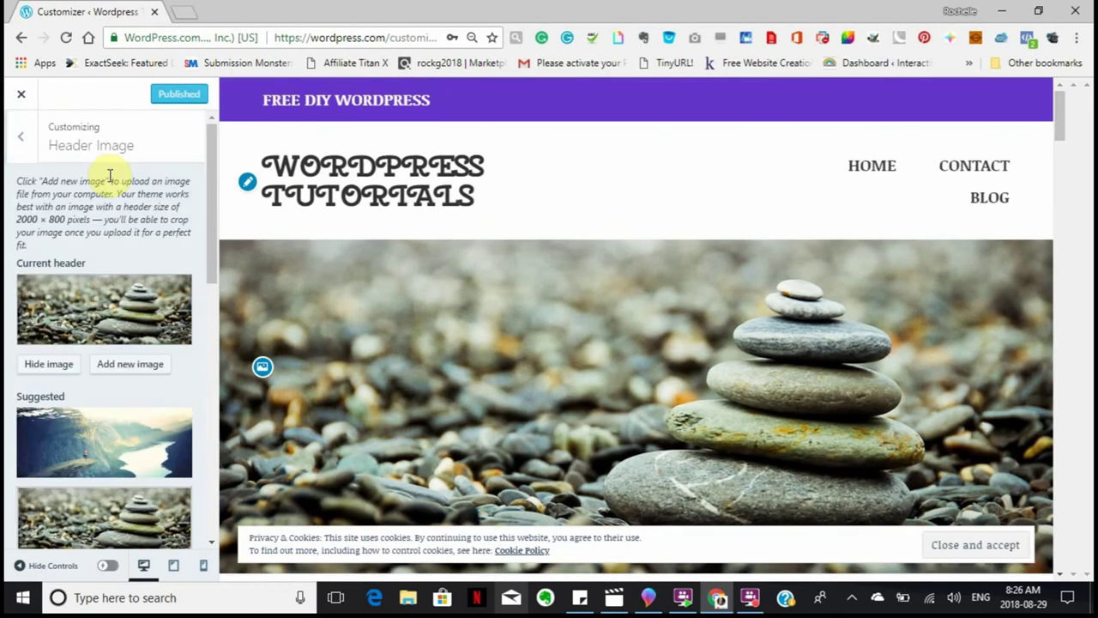
{"action": "left_click", "coordinate": [21, 136]}
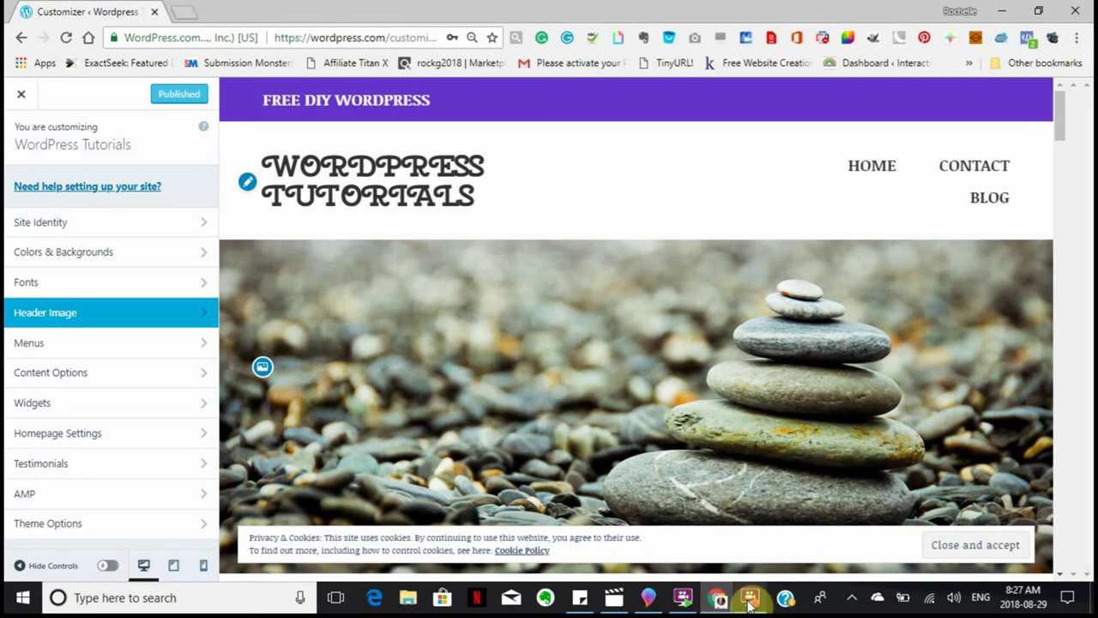
Bring the FlashBack Express recorder window, running at 0:21:50, in front of the customizer
{"action": "left_click", "coordinate": [750, 601]}
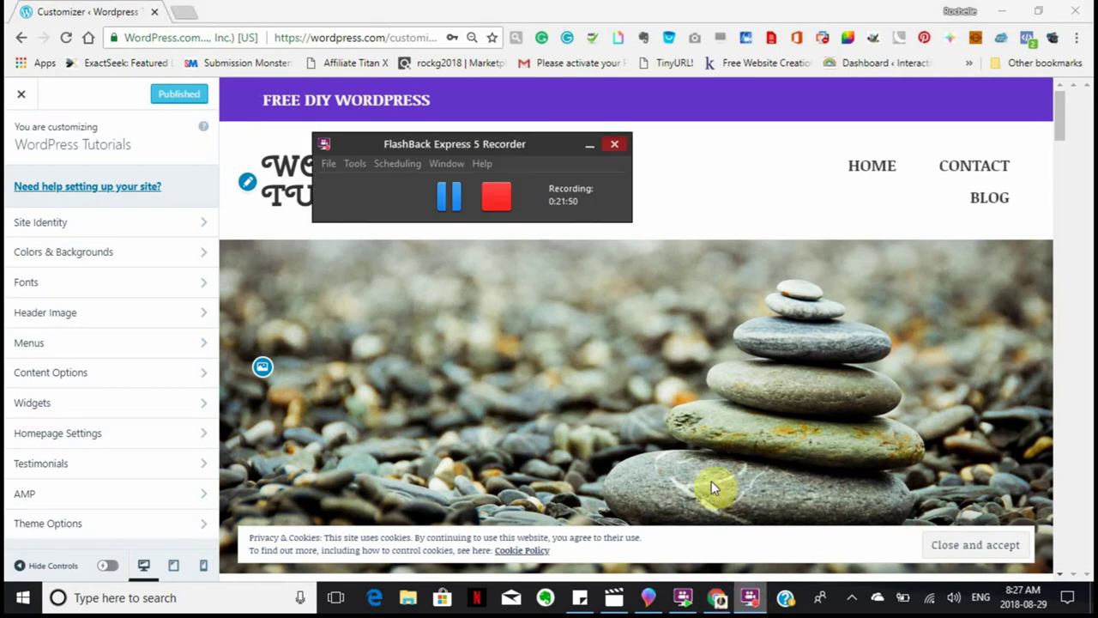